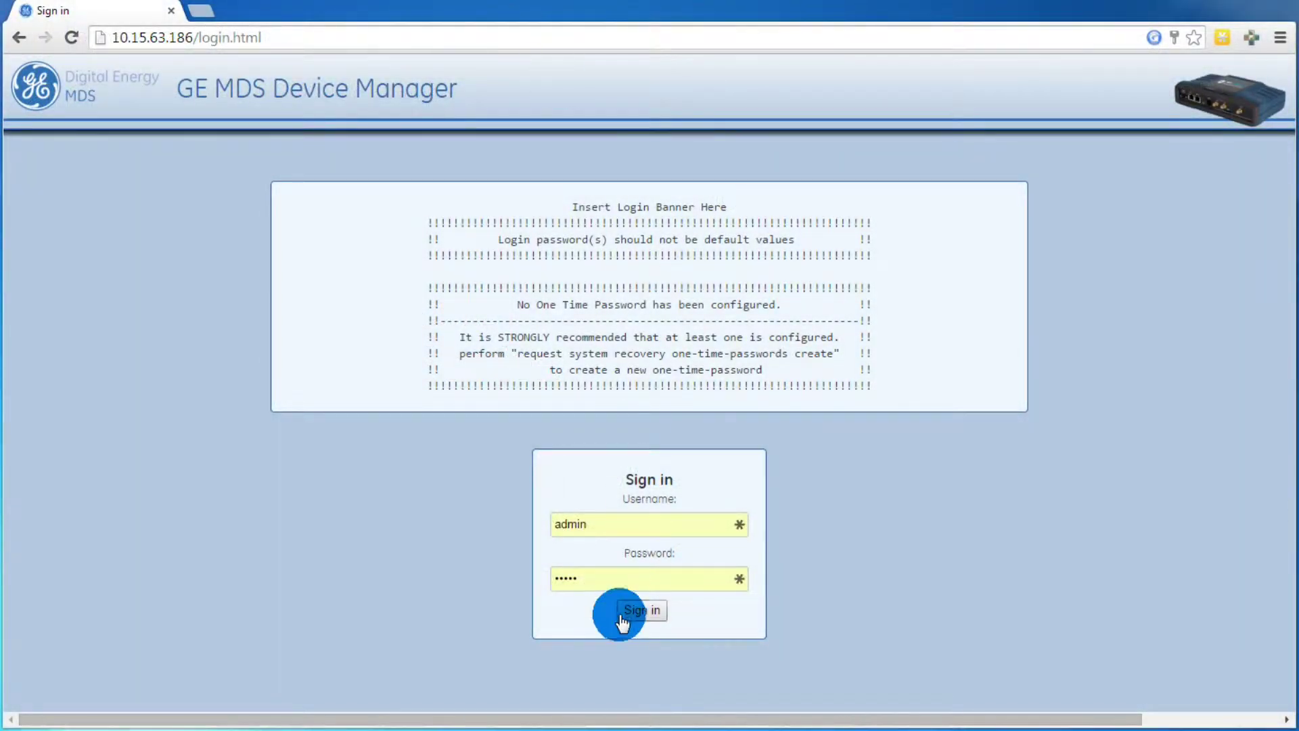
# Step: Sign in, then go to Services > VPN and show its Basic Config tab
pyautogui.press('Return')
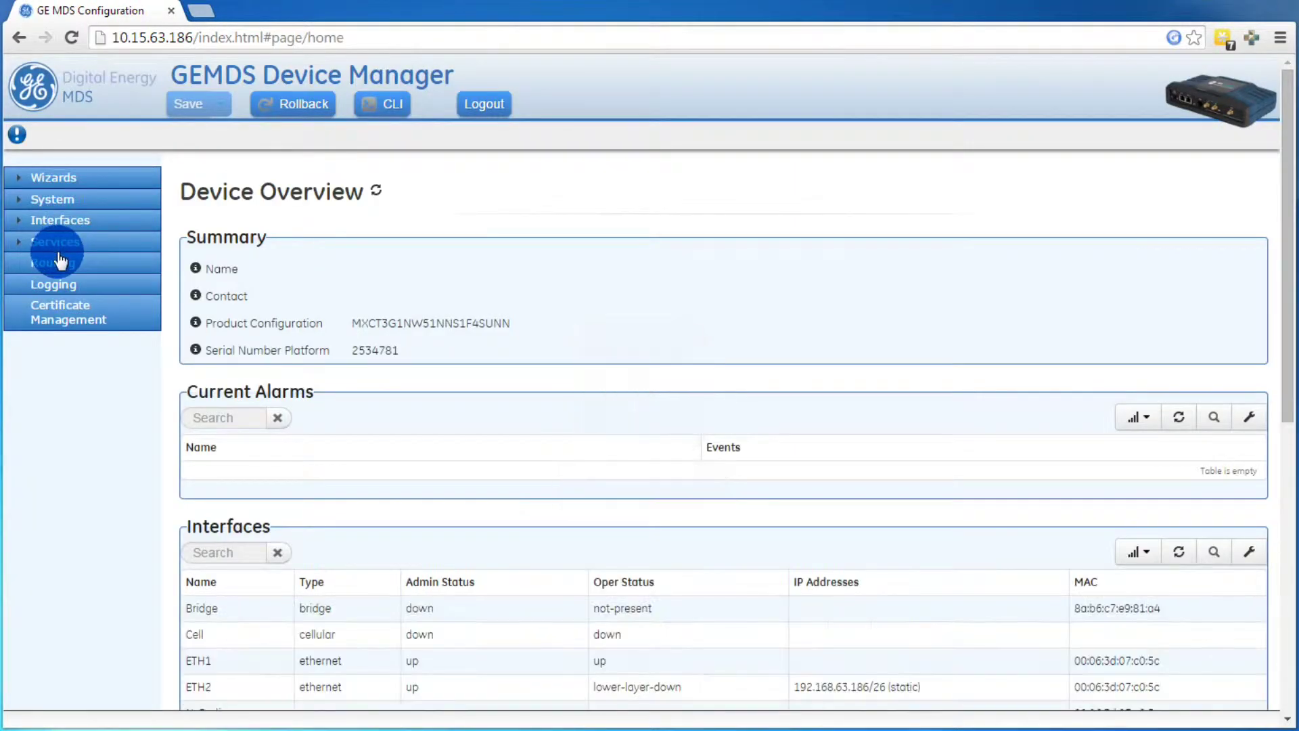
pyautogui.click(20, 250)
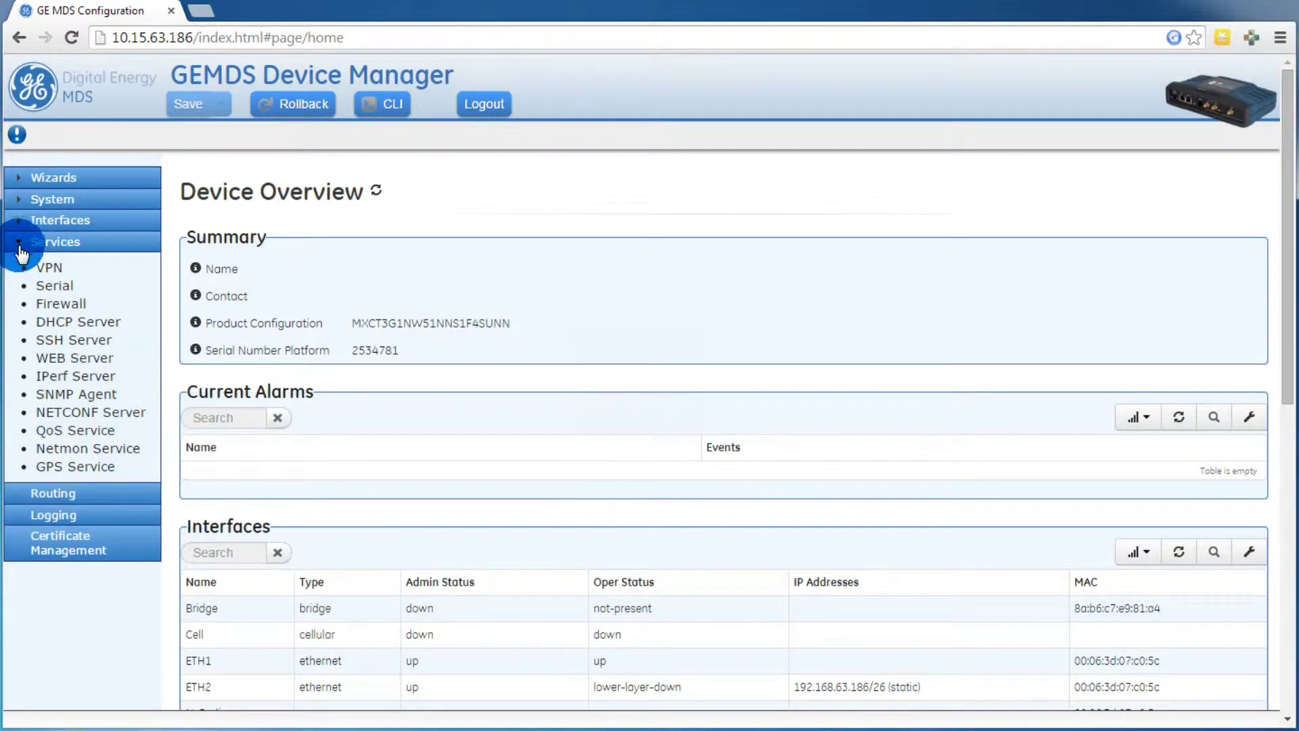
pyautogui.click(52, 271)
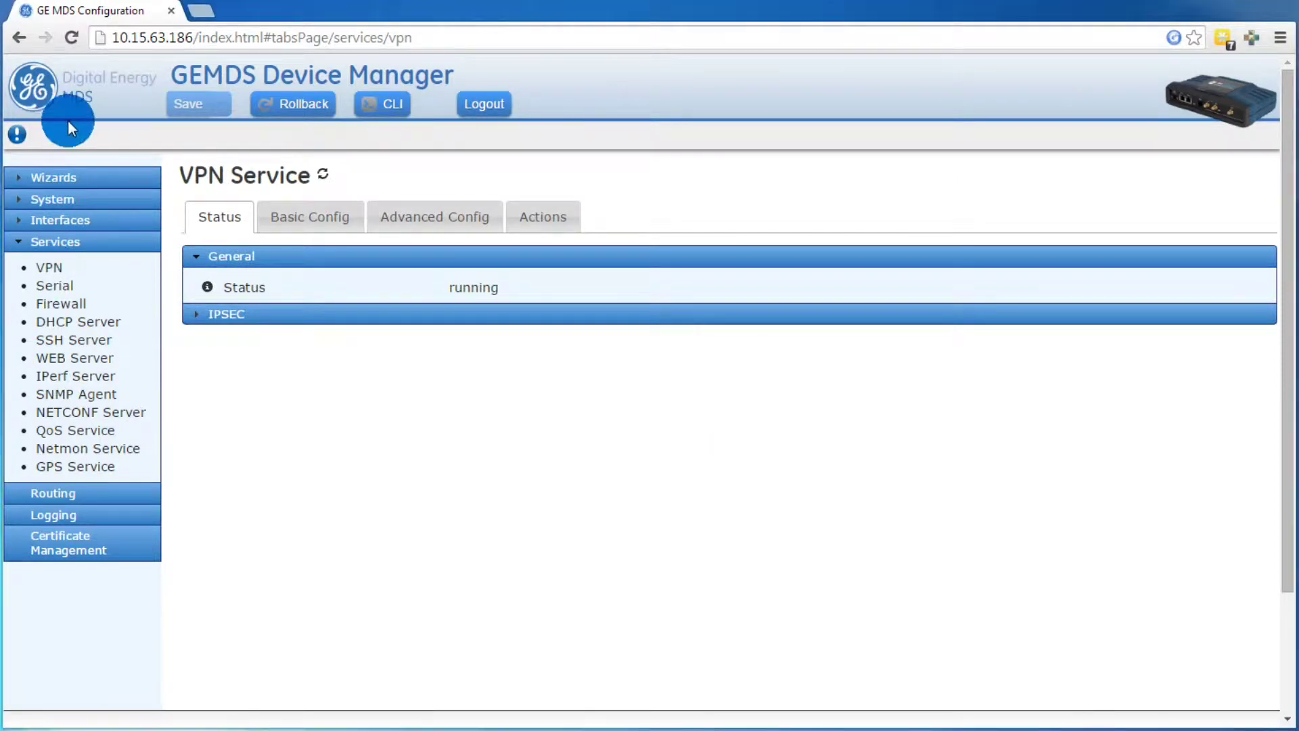
pyautogui.click(293, 223)
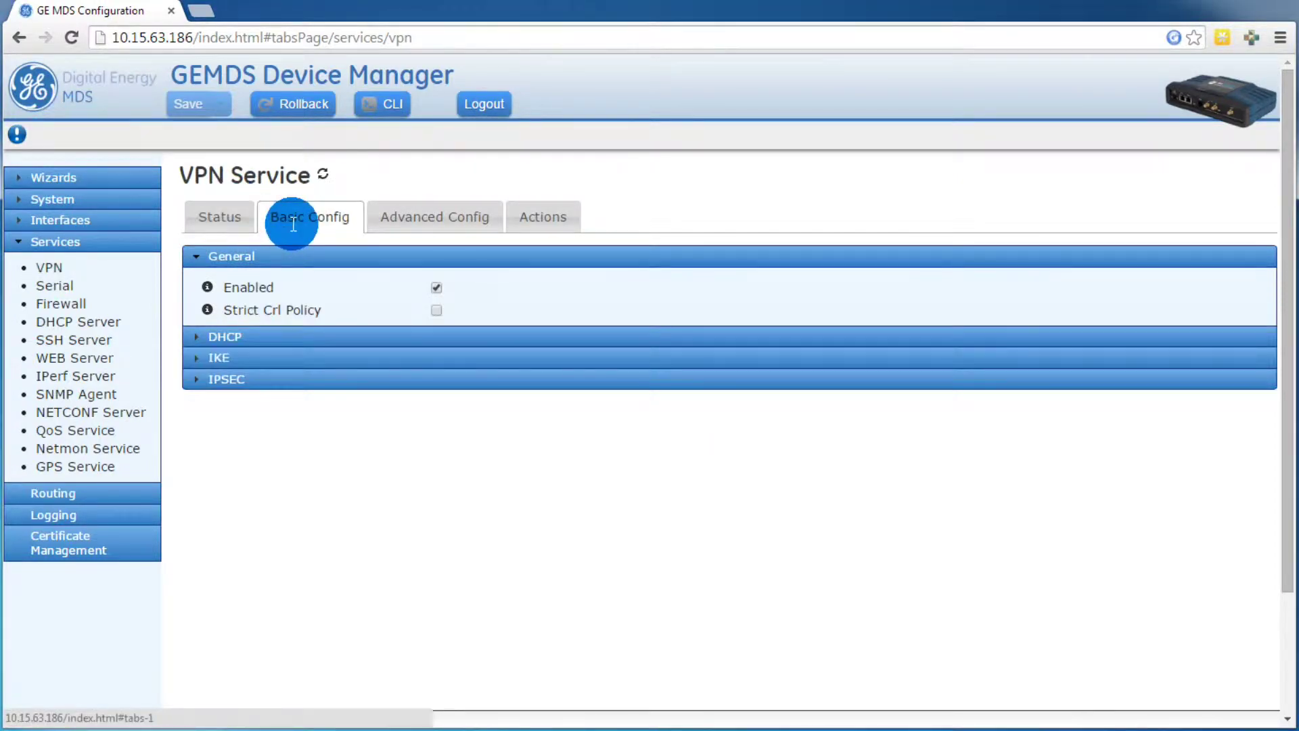
# Step: Under IKE, add a new policy and enter the name 'Windows-IKE-Policy'
pyautogui.click(205, 358)
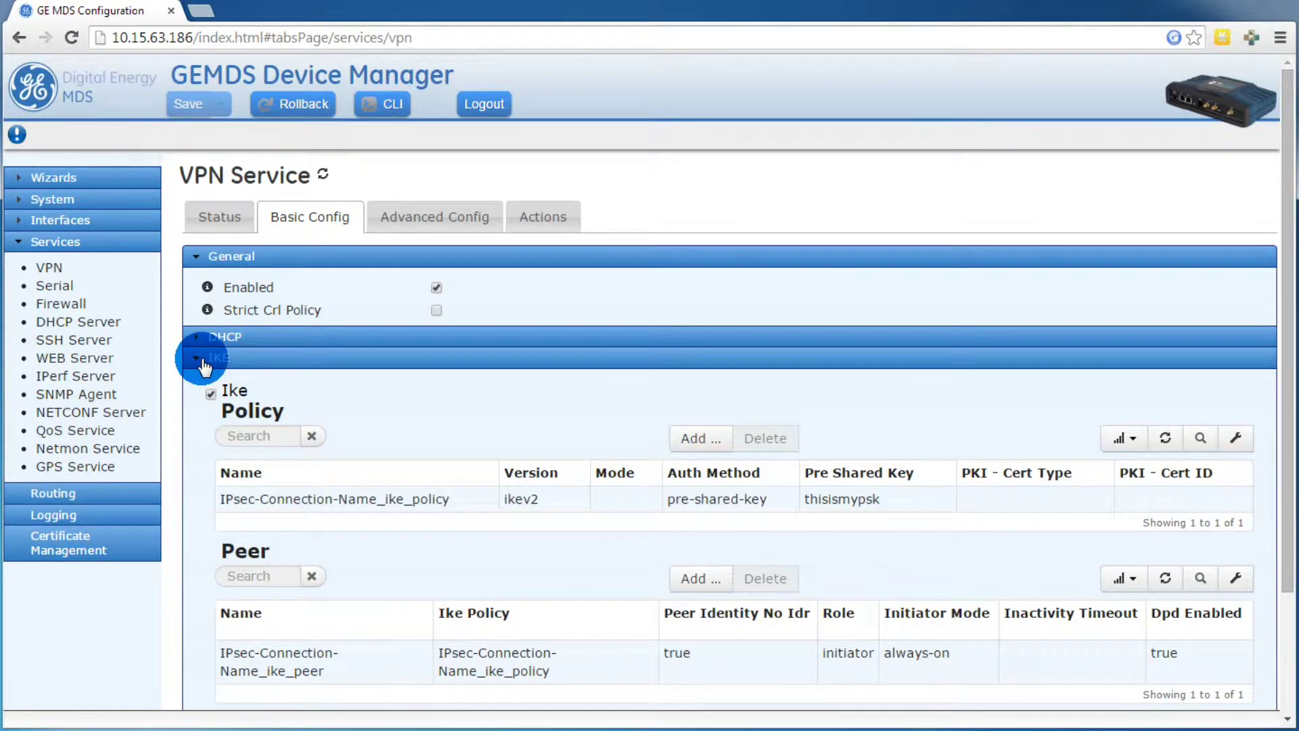
pyautogui.scroll(-1, 301, 396)
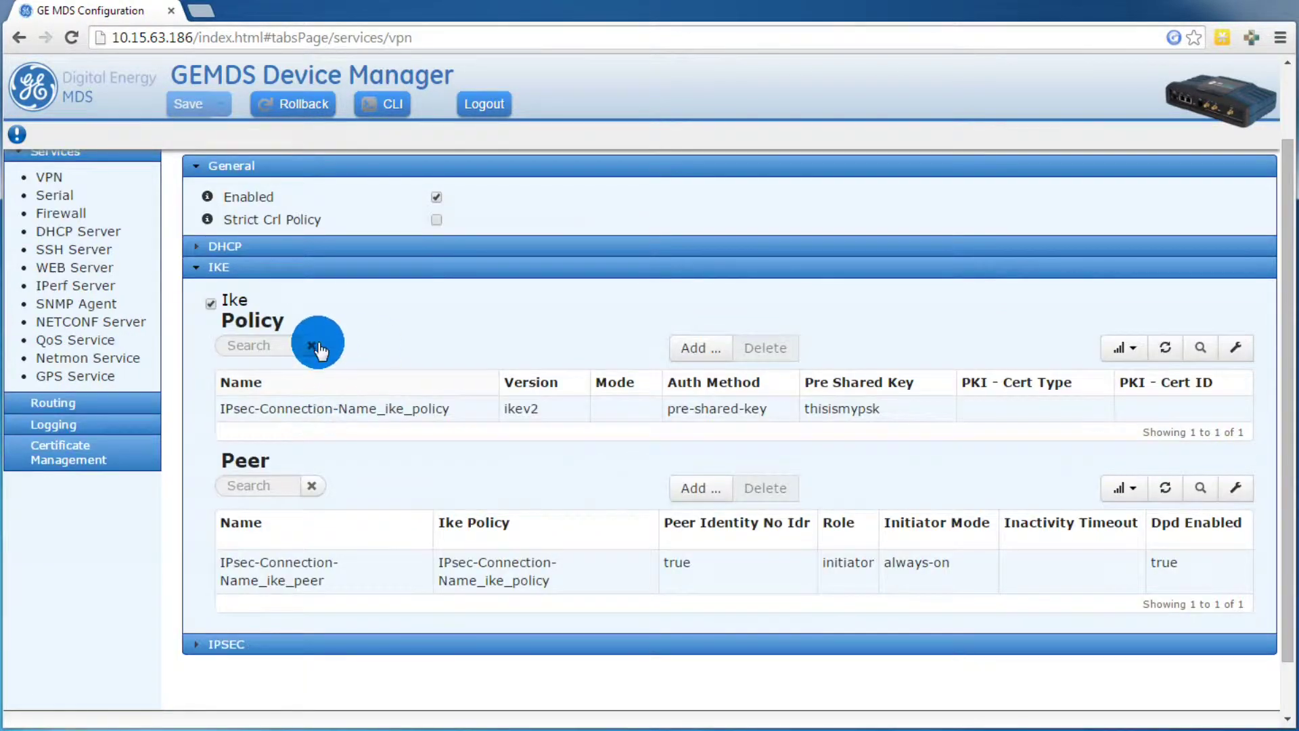
pyautogui.click(721, 349)
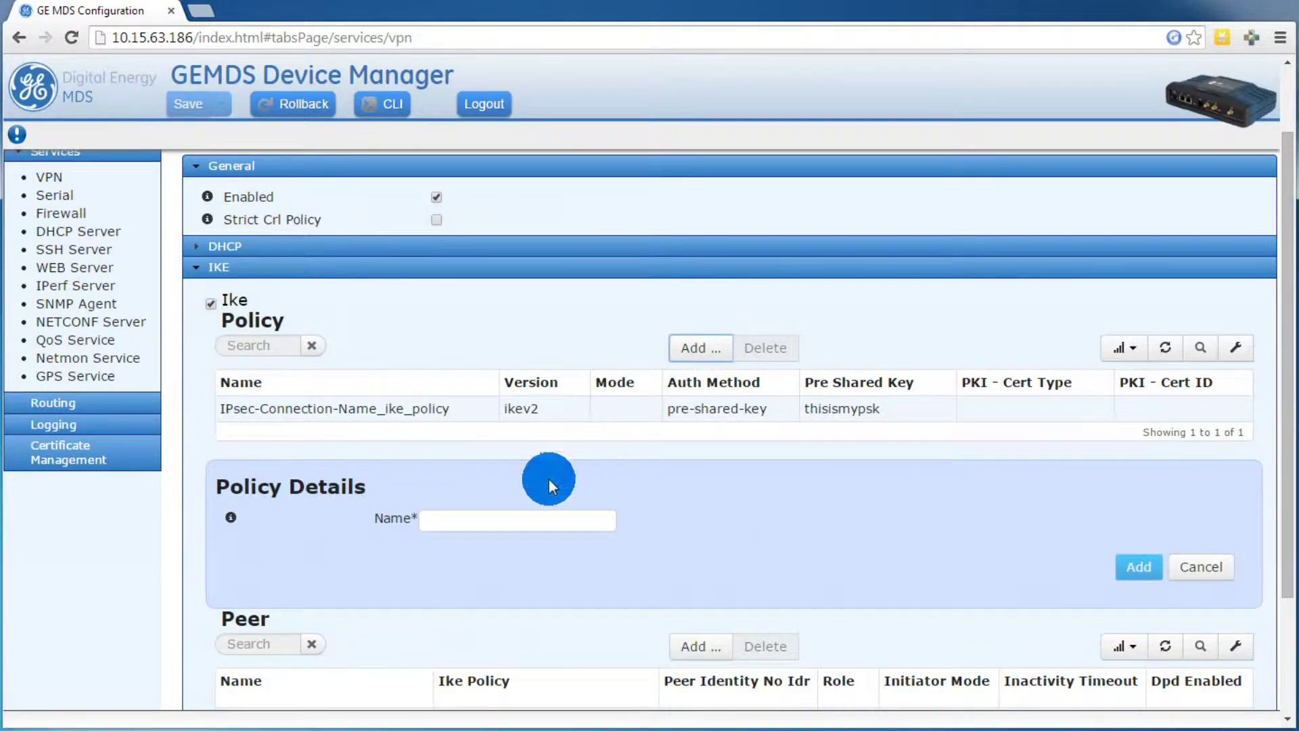
pyautogui.click(527, 523)
pyautogui.write('Windows')
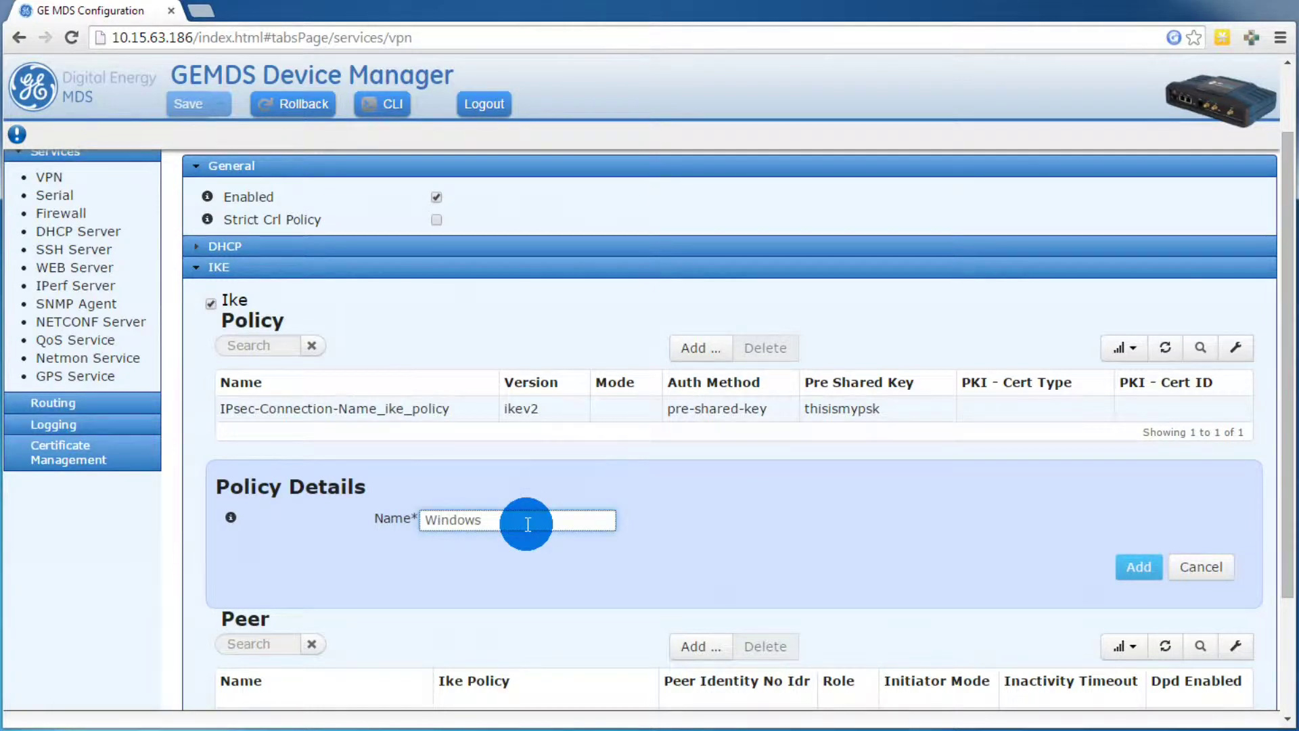
pyautogui.write('-IKE-Policy')
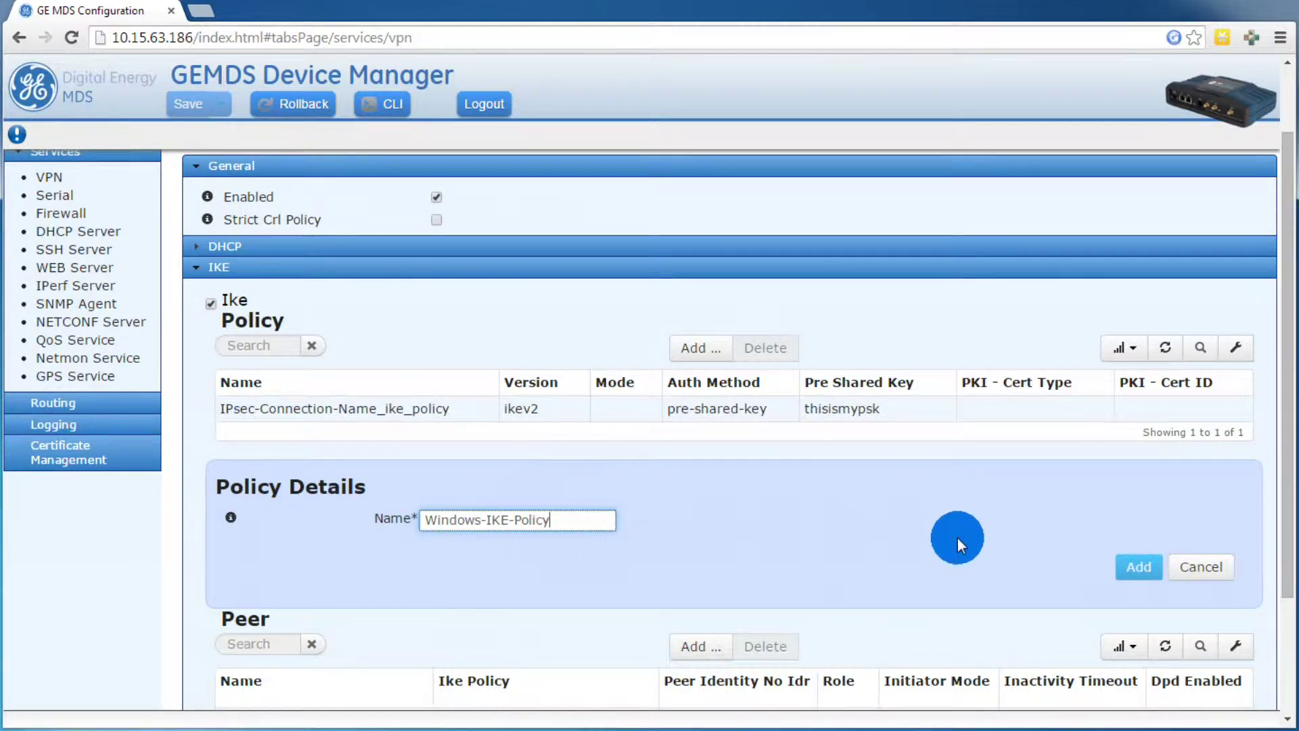
# Step: Create the policy with Version Ikev 2, Auth Method Pub Key, PKI enabled and Cert Type Rsa
pyautogui.click(1138, 566)
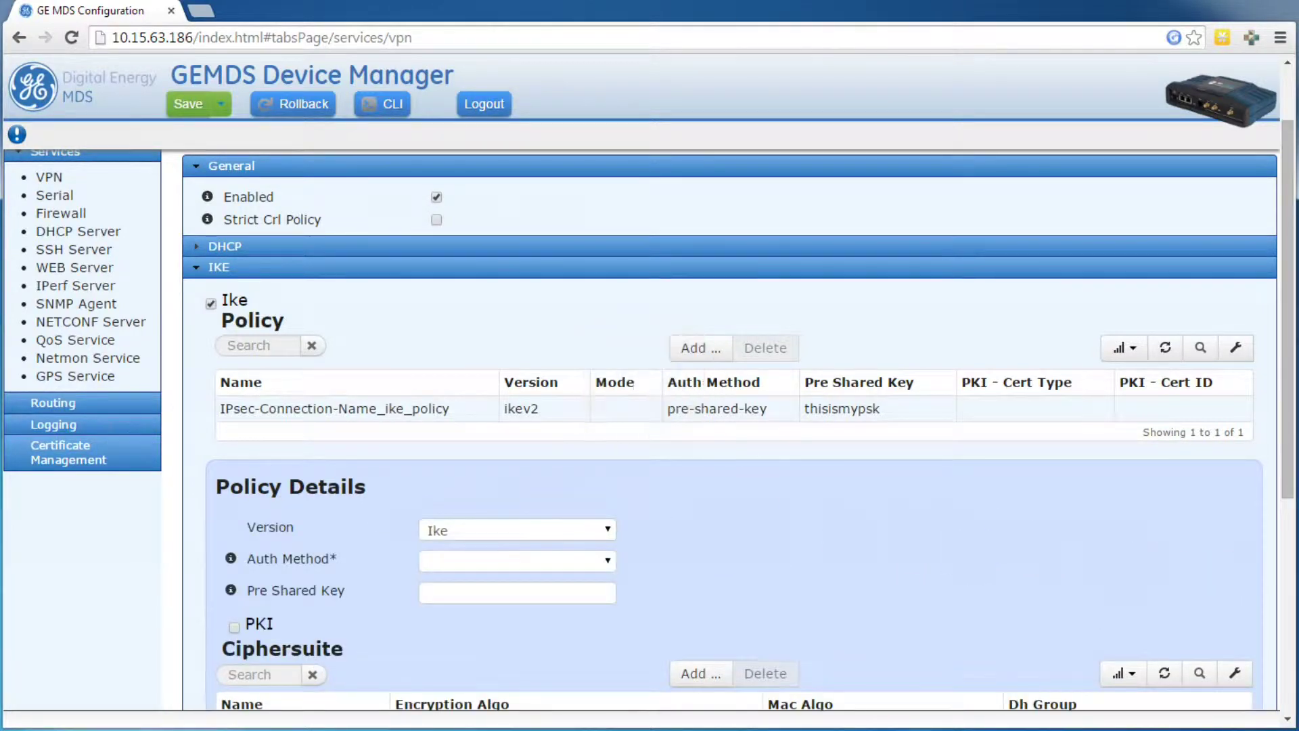
pyautogui.click(575, 538)
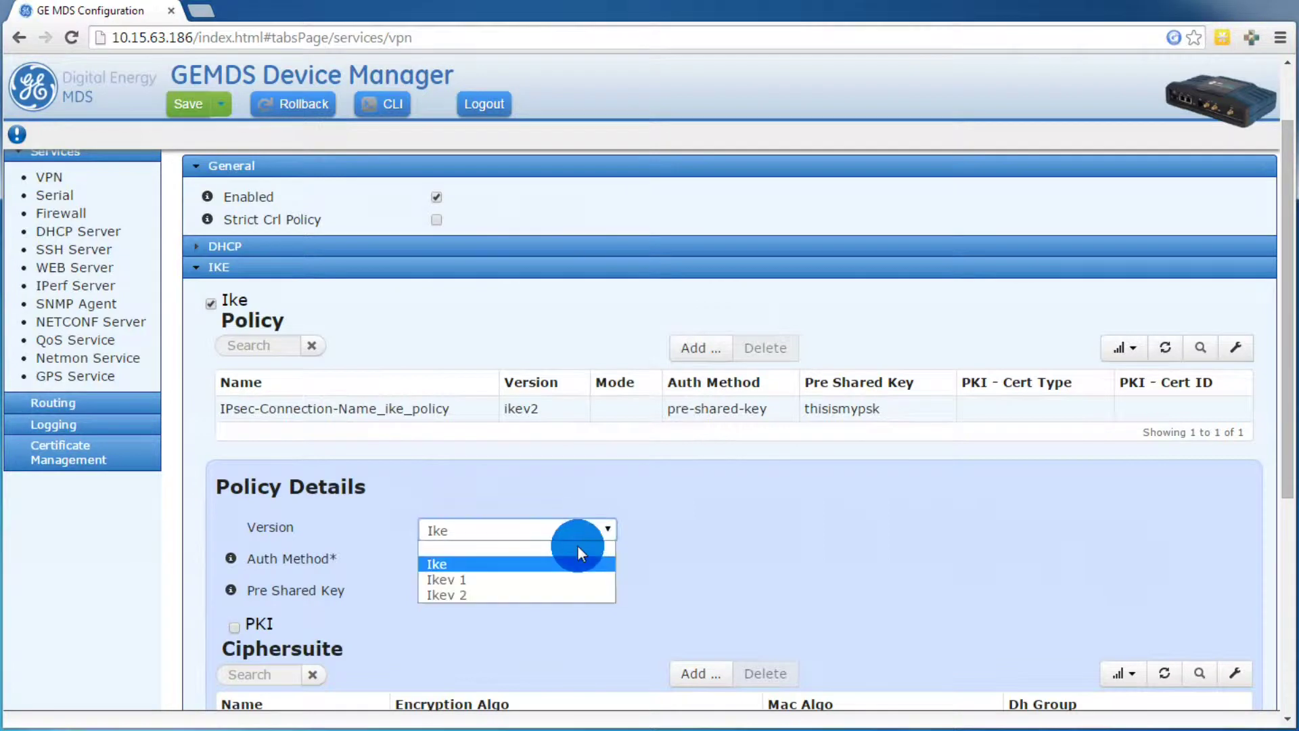
pyautogui.click(538, 594)
pyautogui.scroll(-4, 639, 552)
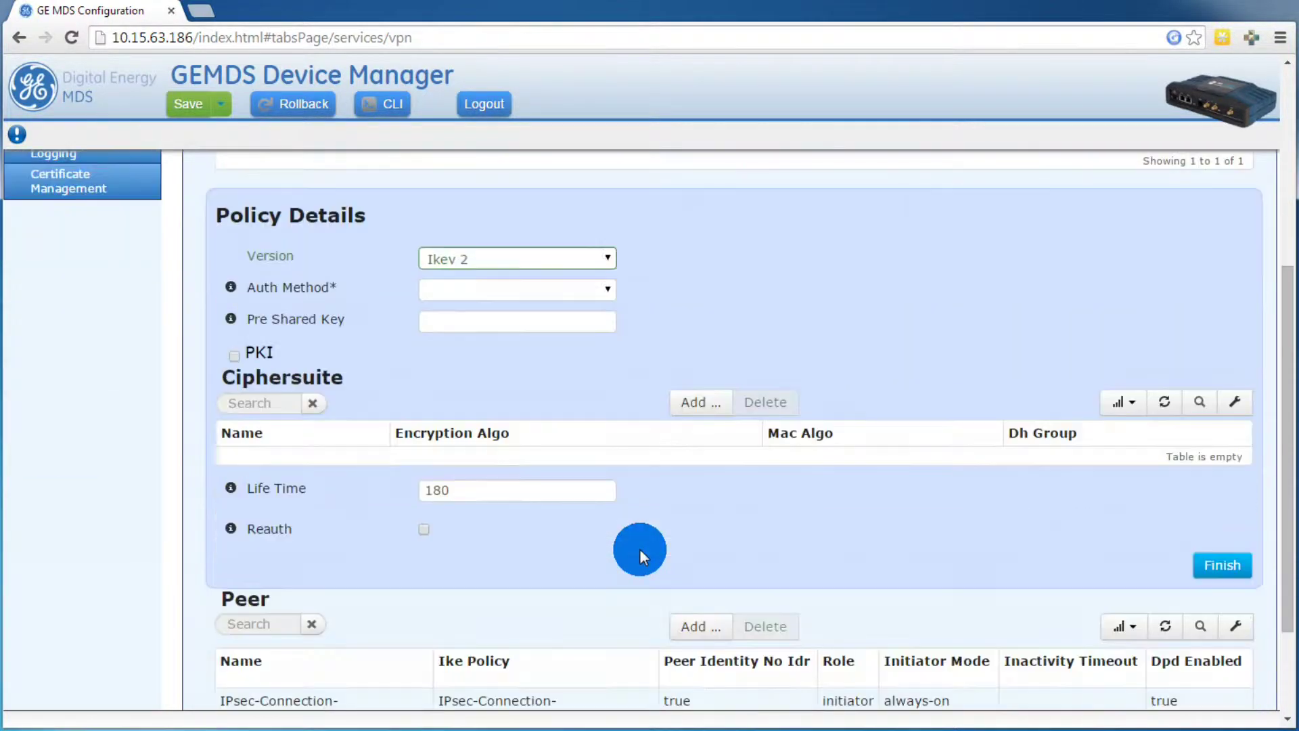
pyautogui.click(595, 290)
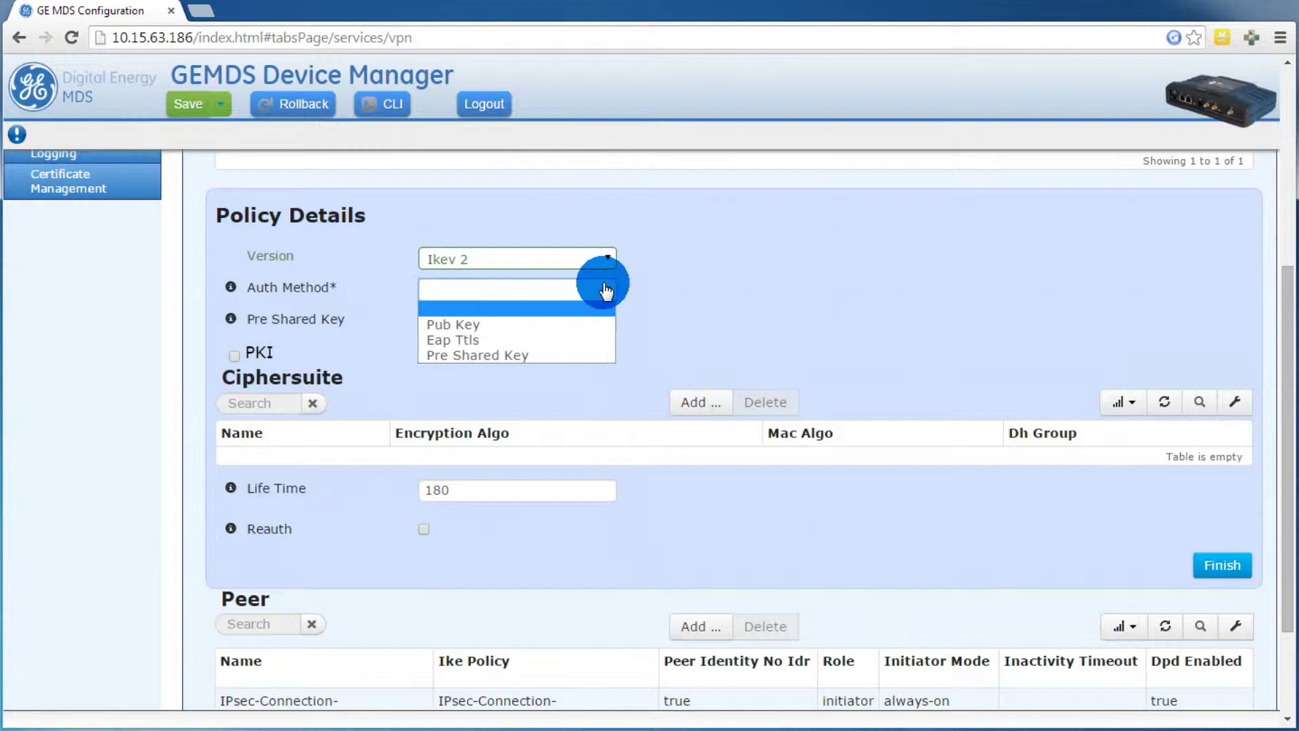
pyautogui.click(531, 323)
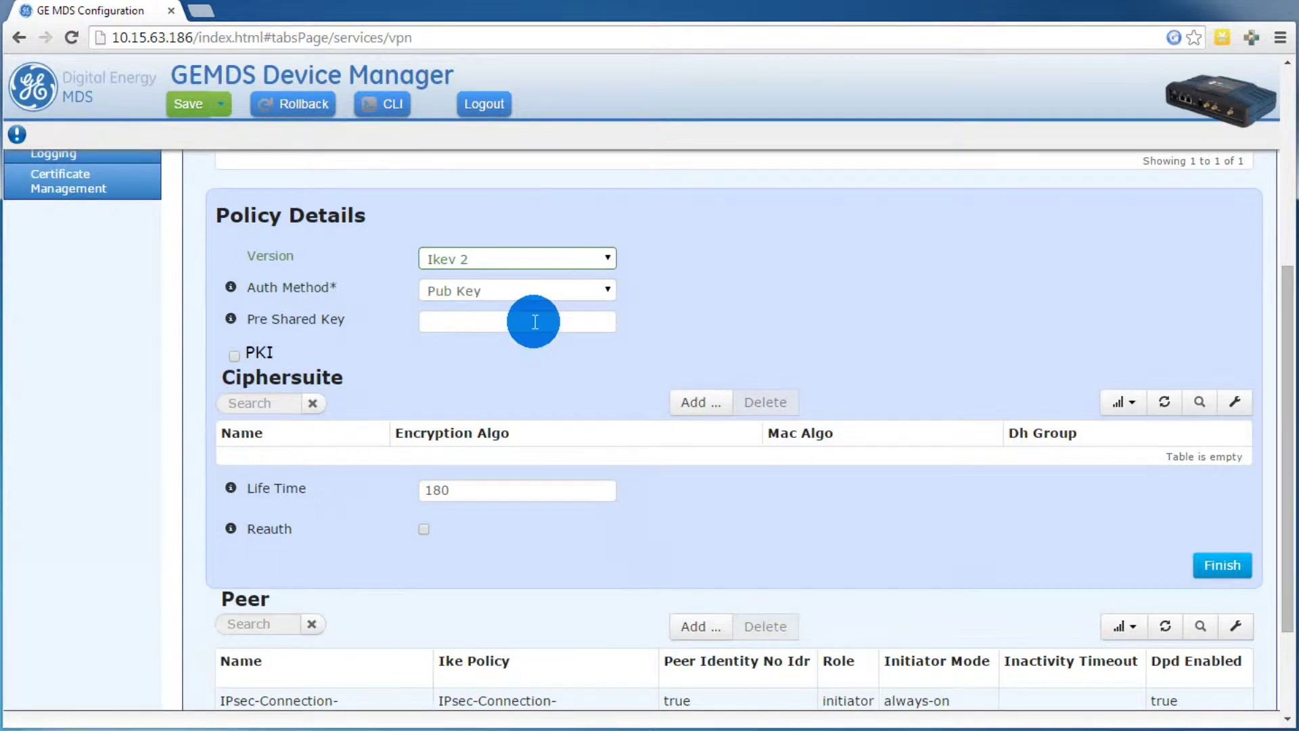
pyautogui.click(236, 361)
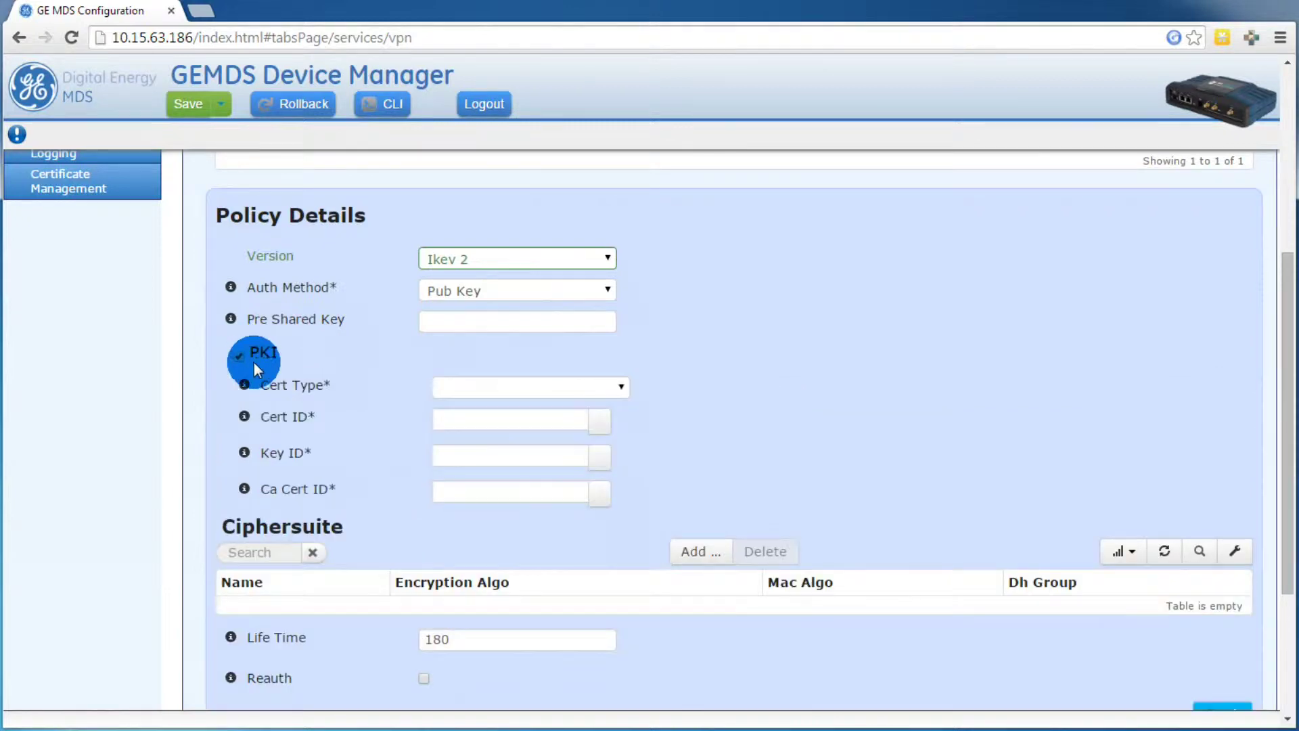
pyautogui.click(616, 387)
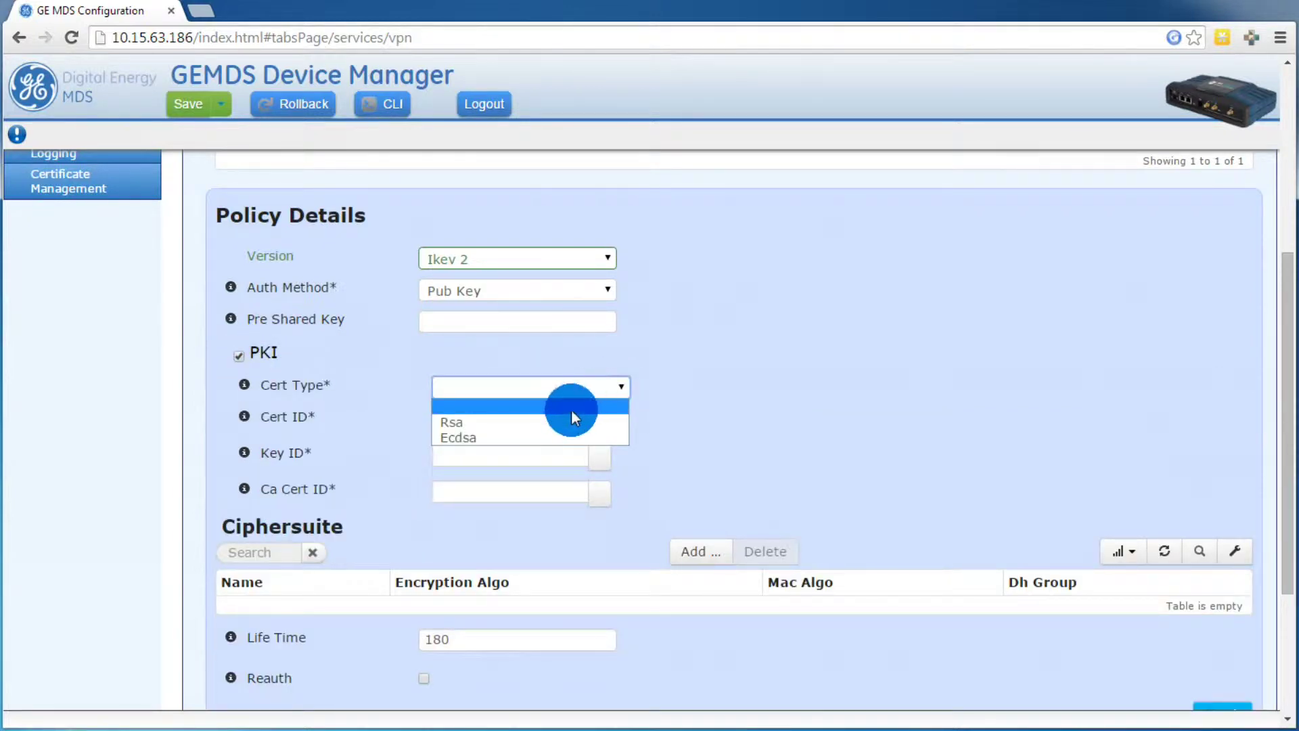
pyautogui.click(557, 420)
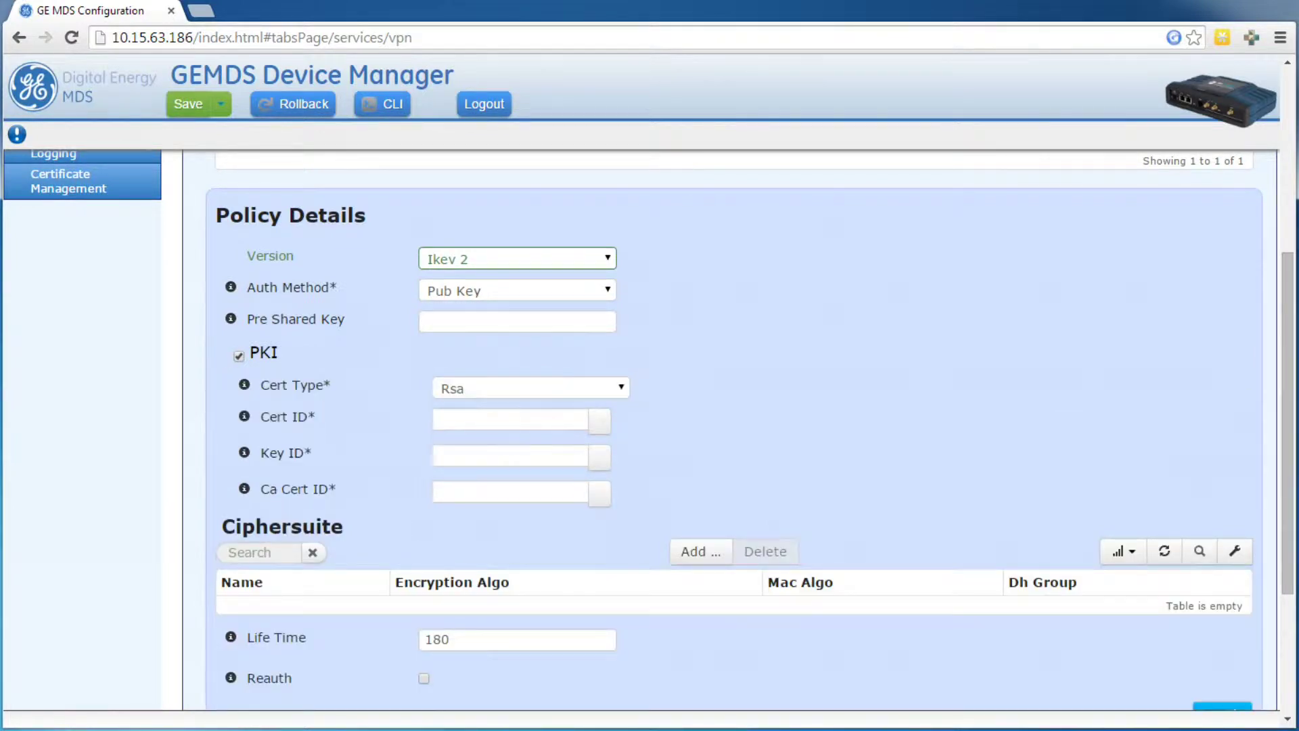
# Step: Set Cert ID to My-Client-Cert, Key ID to 4096-Key and Ca Cert ID to PAG-ISSUING-CA
pyautogui.click(599, 420)
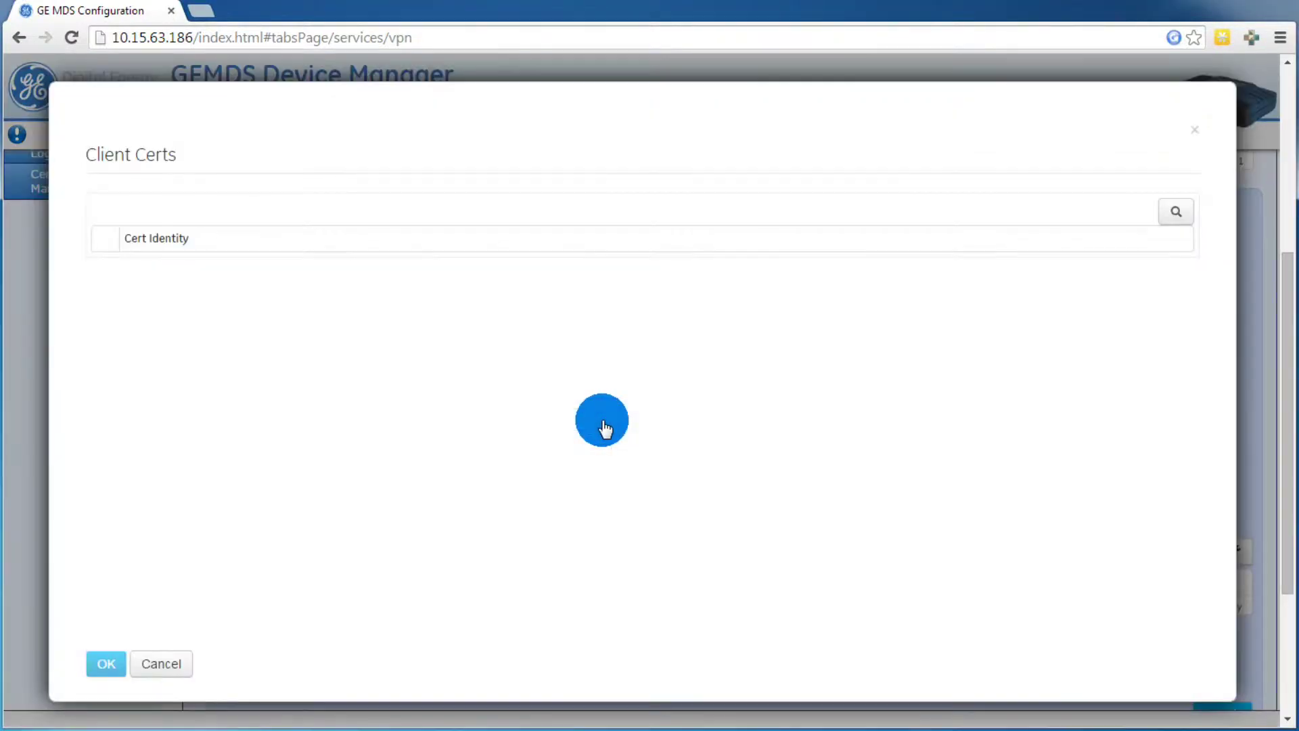
pyautogui.click(101, 268)
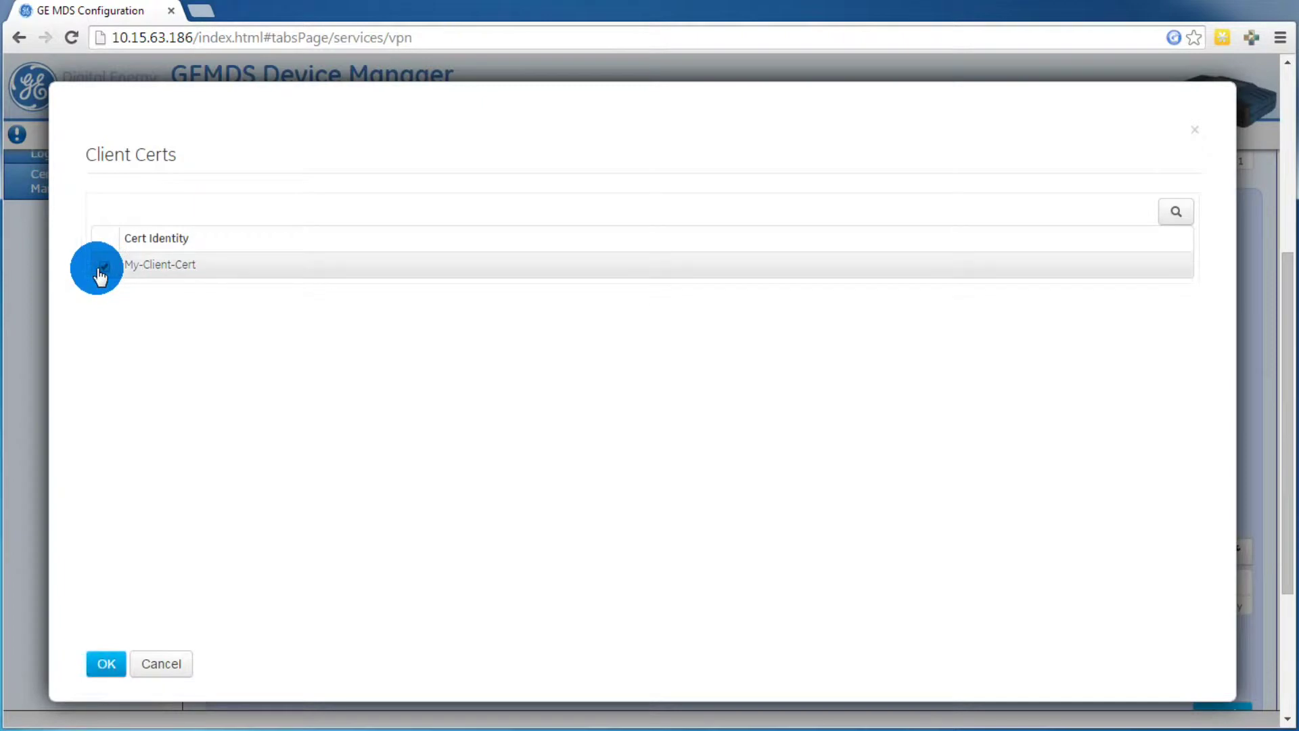
pyautogui.click(108, 663)
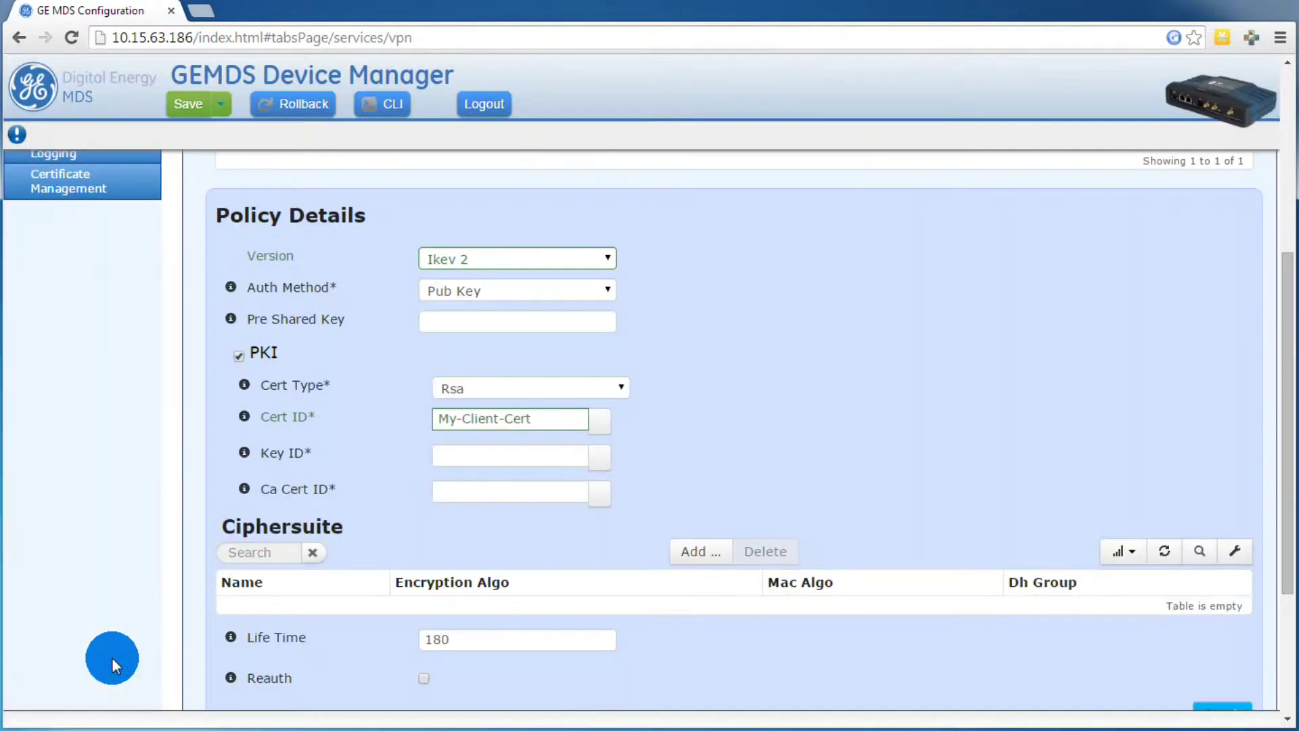
pyautogui.click(606, 457)
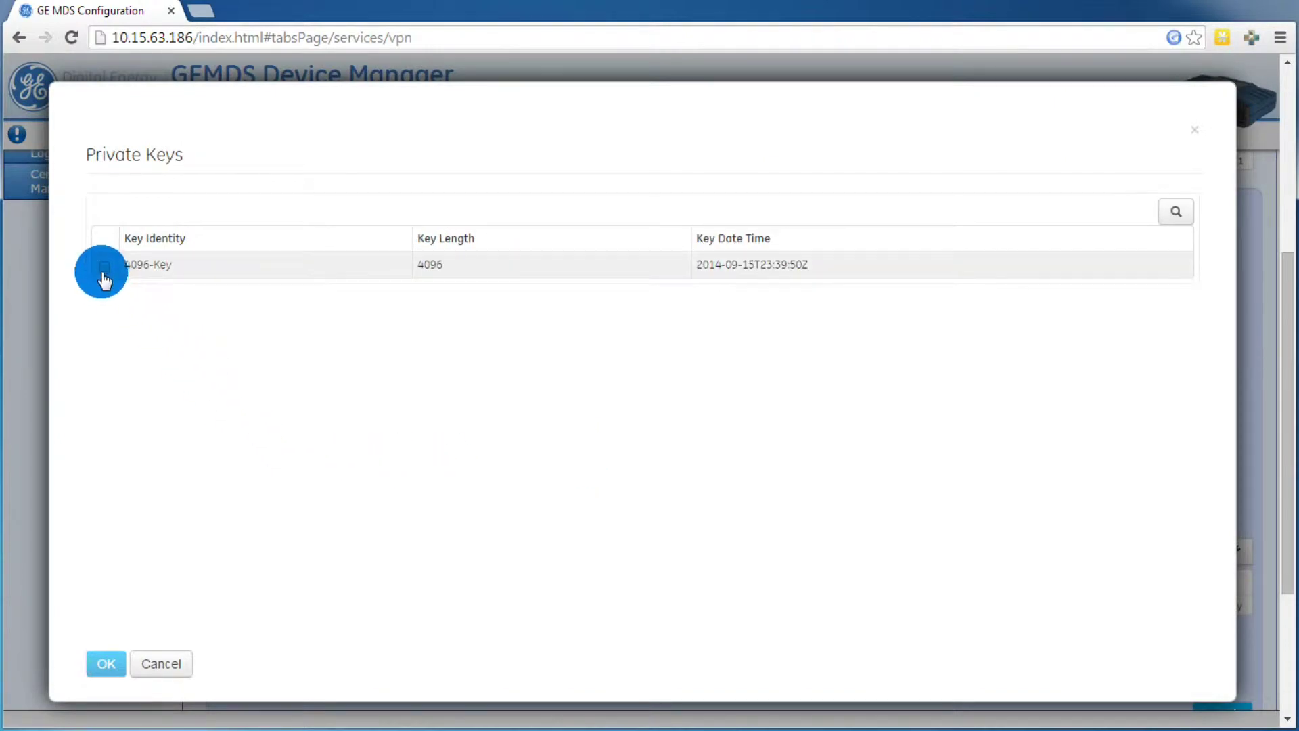
pyautogui.click(104, 266)
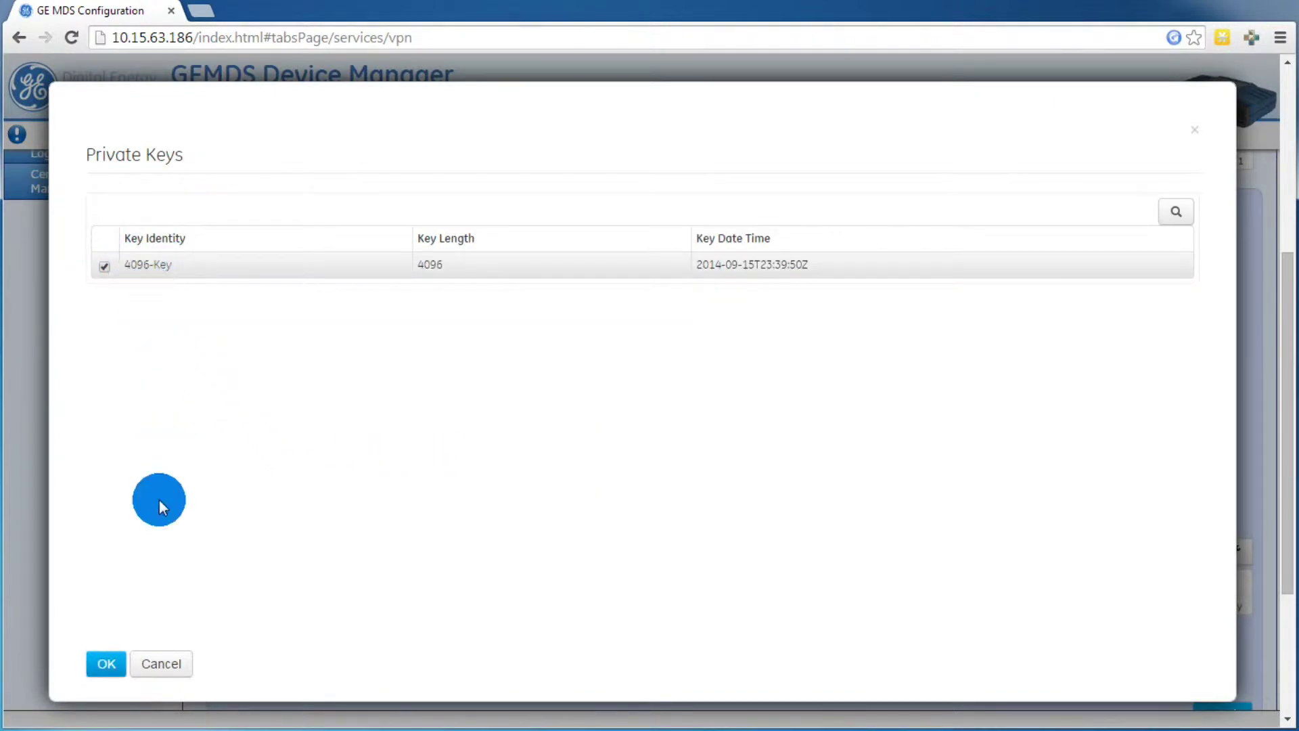
pyautogui.click(109, 663)
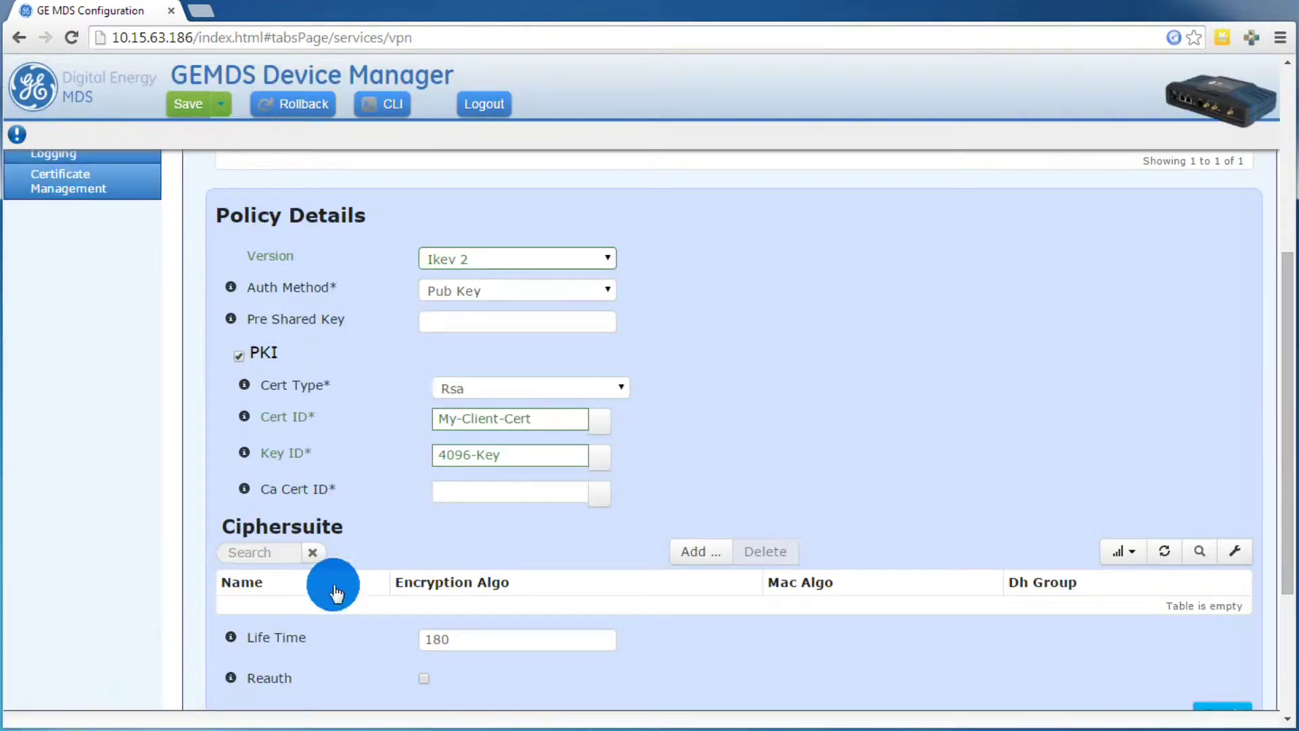
pyautogui.click(595, 493)
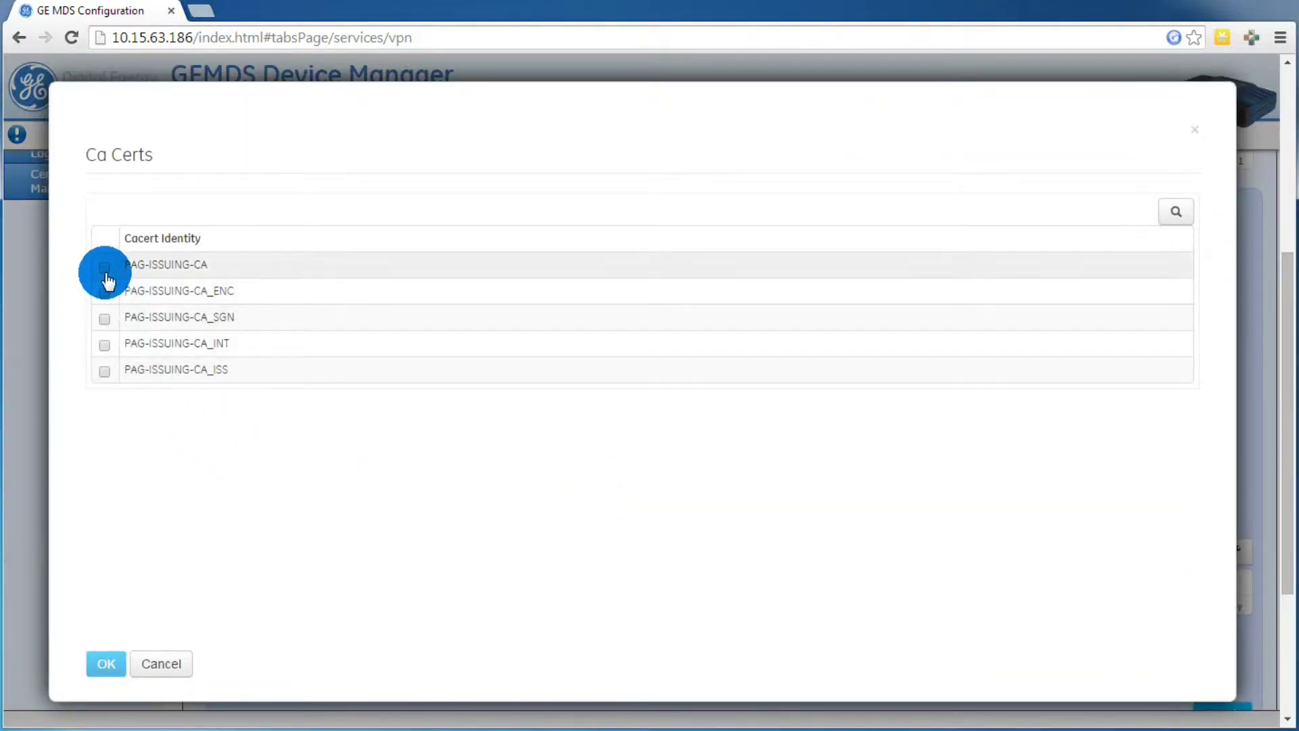
pyautogui.click(106, 268)
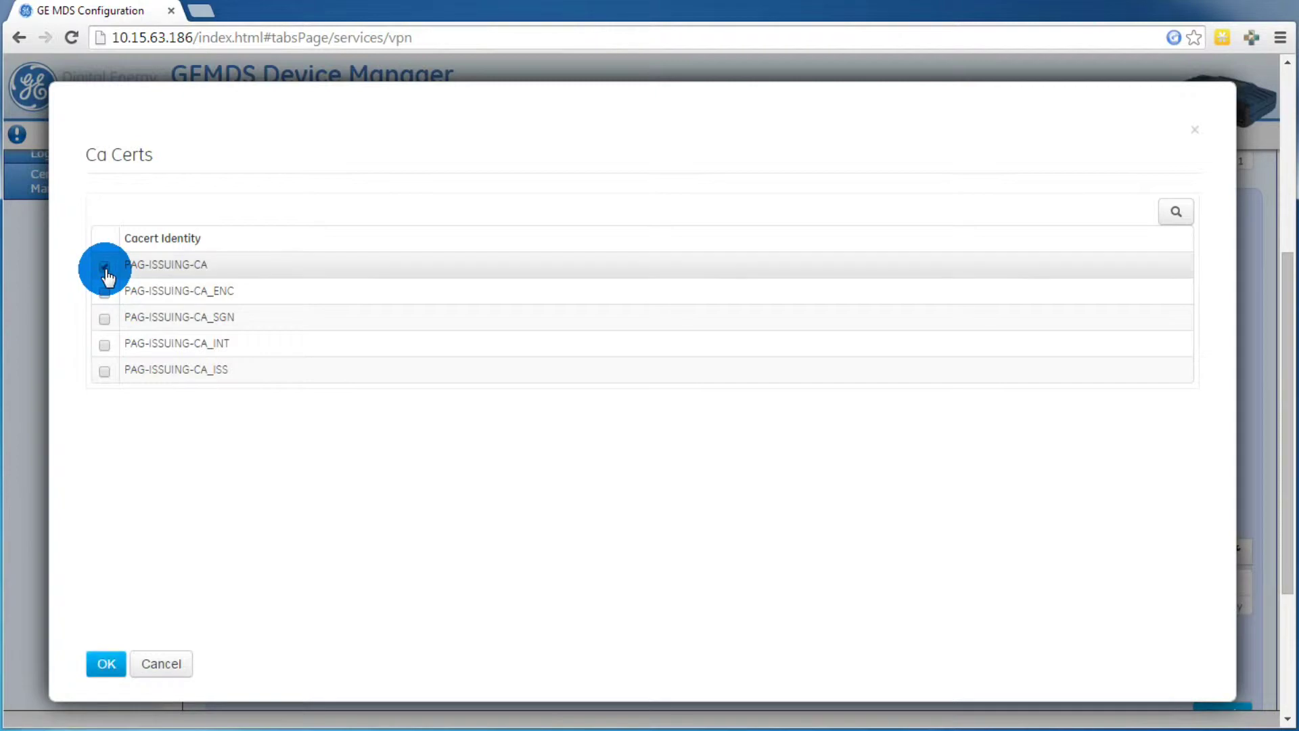
pyautogui.click(114, 664)
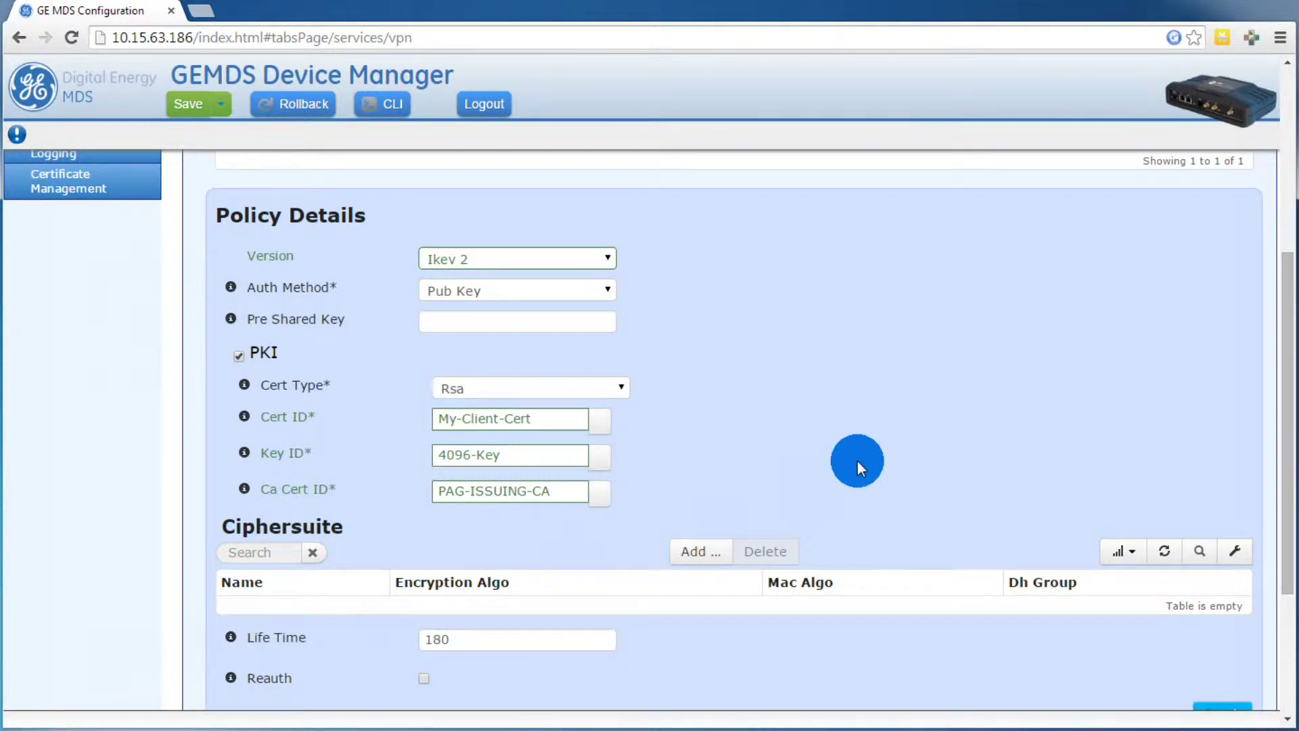
# Step: Add a ciphersuite named 'Windows-Ciphersuite', fixing the typo in the name
pyautogui.scroll(-1, 858, 460)
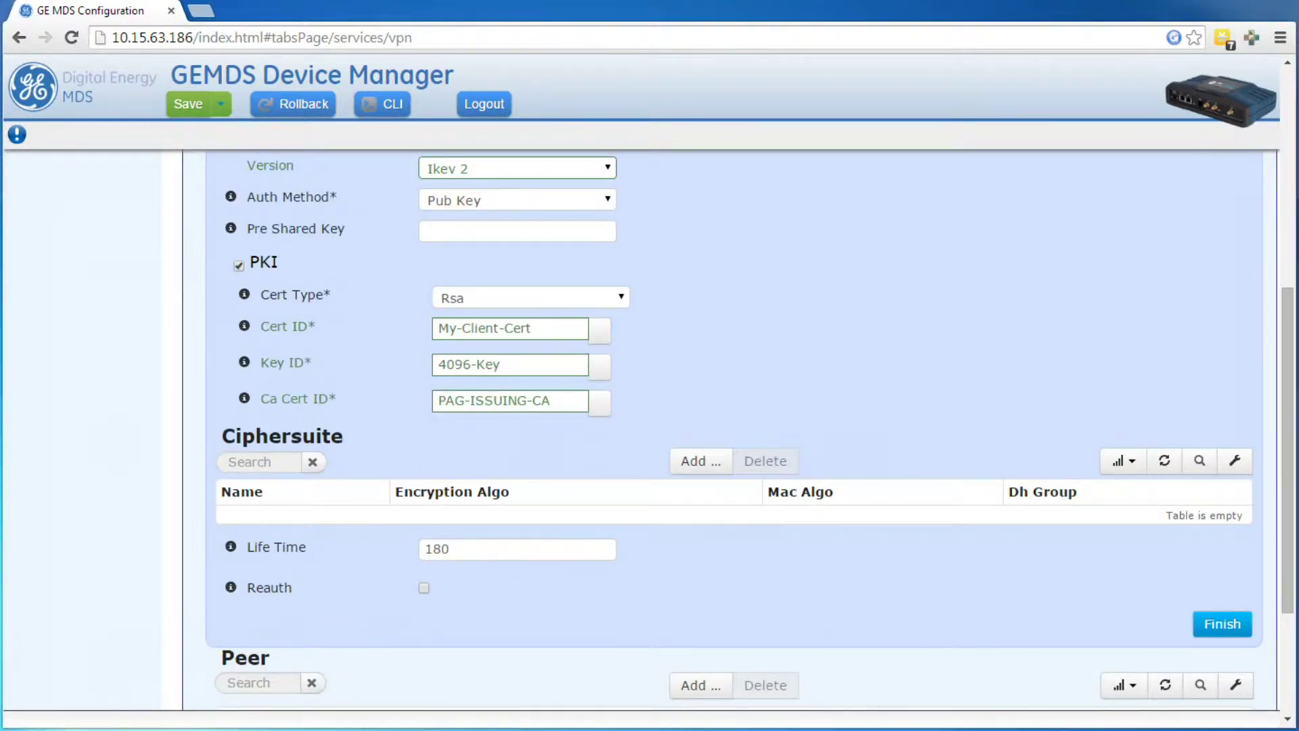
pyautogui.click(696, 463)
pyautogui.click(531, 592)
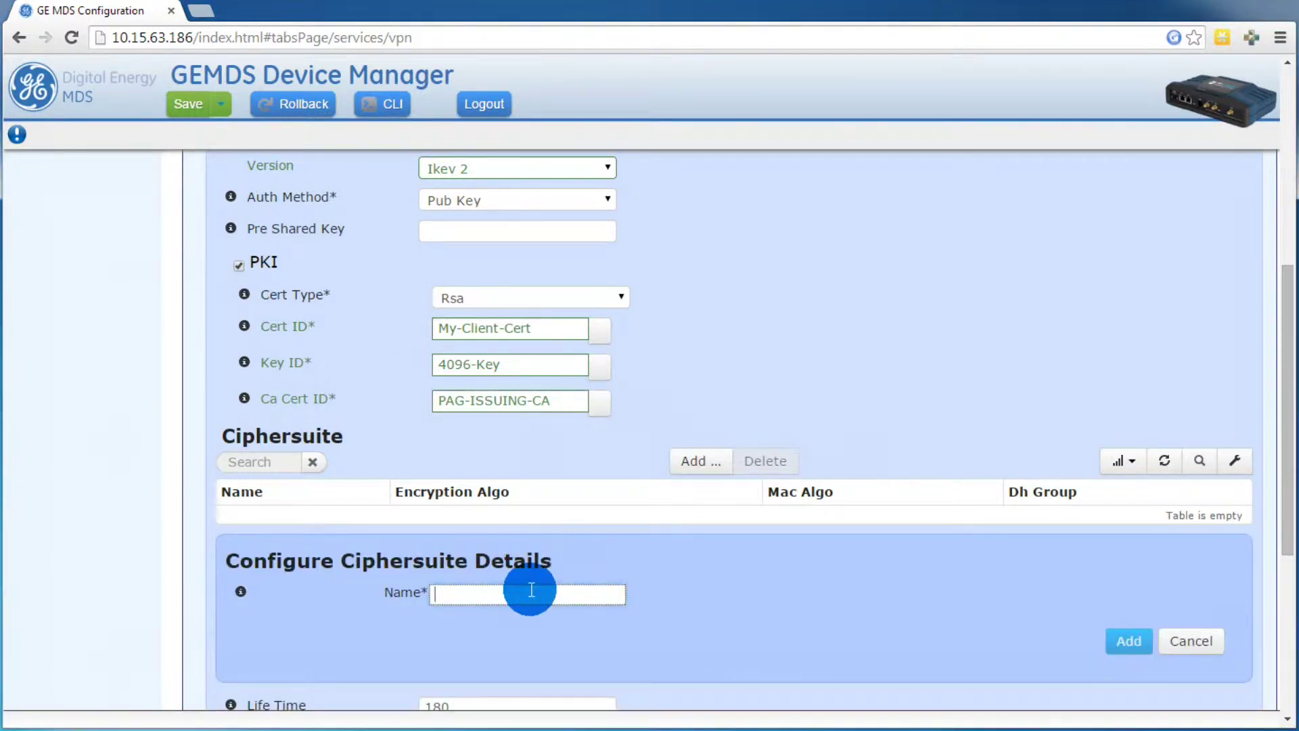
pyautogui.write('Windows-Ciphersuire')
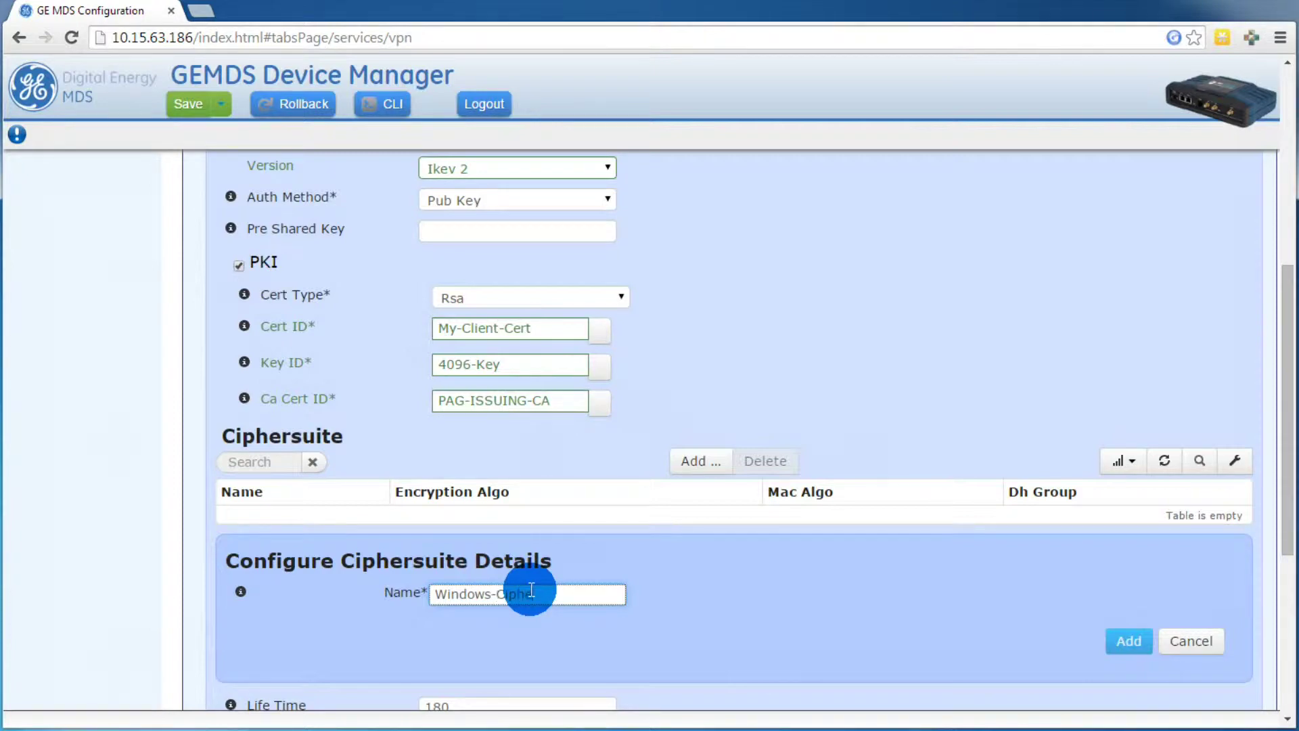
pyautogui.press('BackSpace')
pyautogui.press('BackSpace')
pyautogui.write('te')
pyautogui.click(1118, 643)
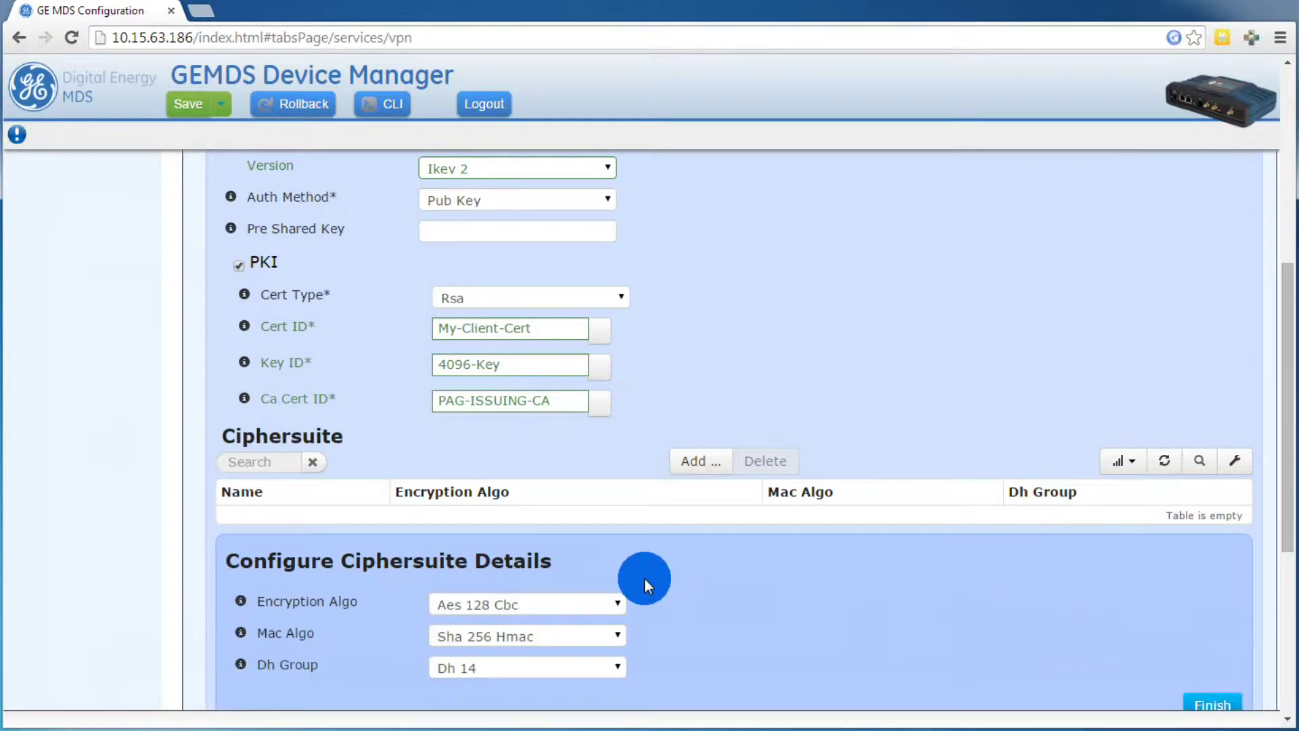
# Step: Give the ciphersuite Aes 256 Cbc, Sha 384 Hmac and Dh 2, then save it
pyautogui.click(612, 604)
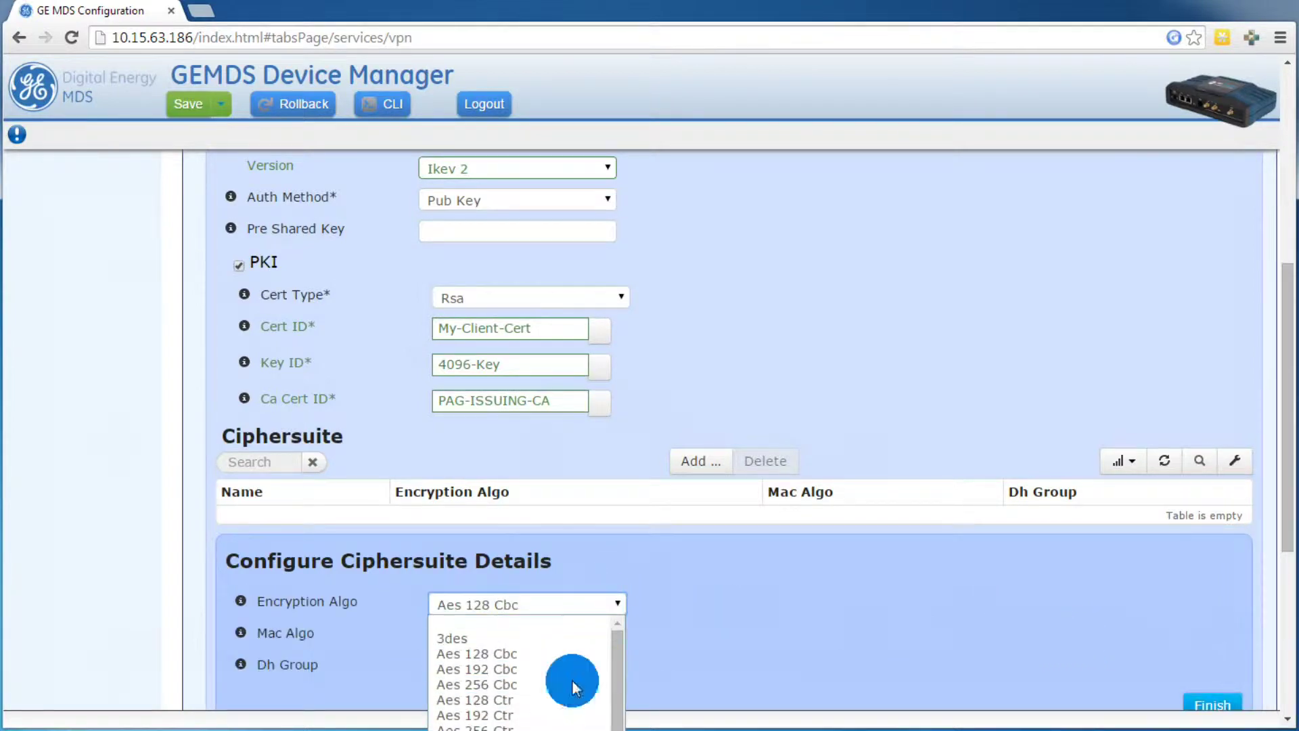
pyautogui.click(751, 587)
pyautogui.scroll(-5, 704, 508)
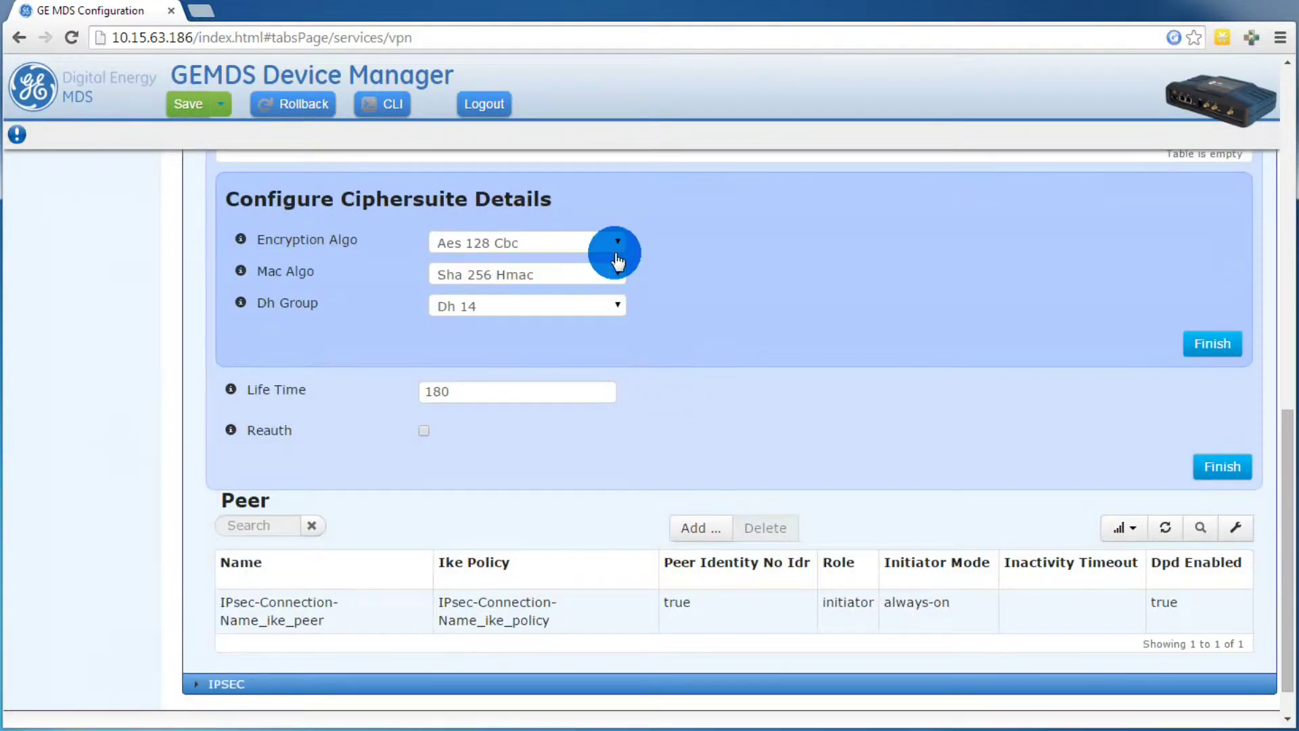
pyautogui.click(617, 256)
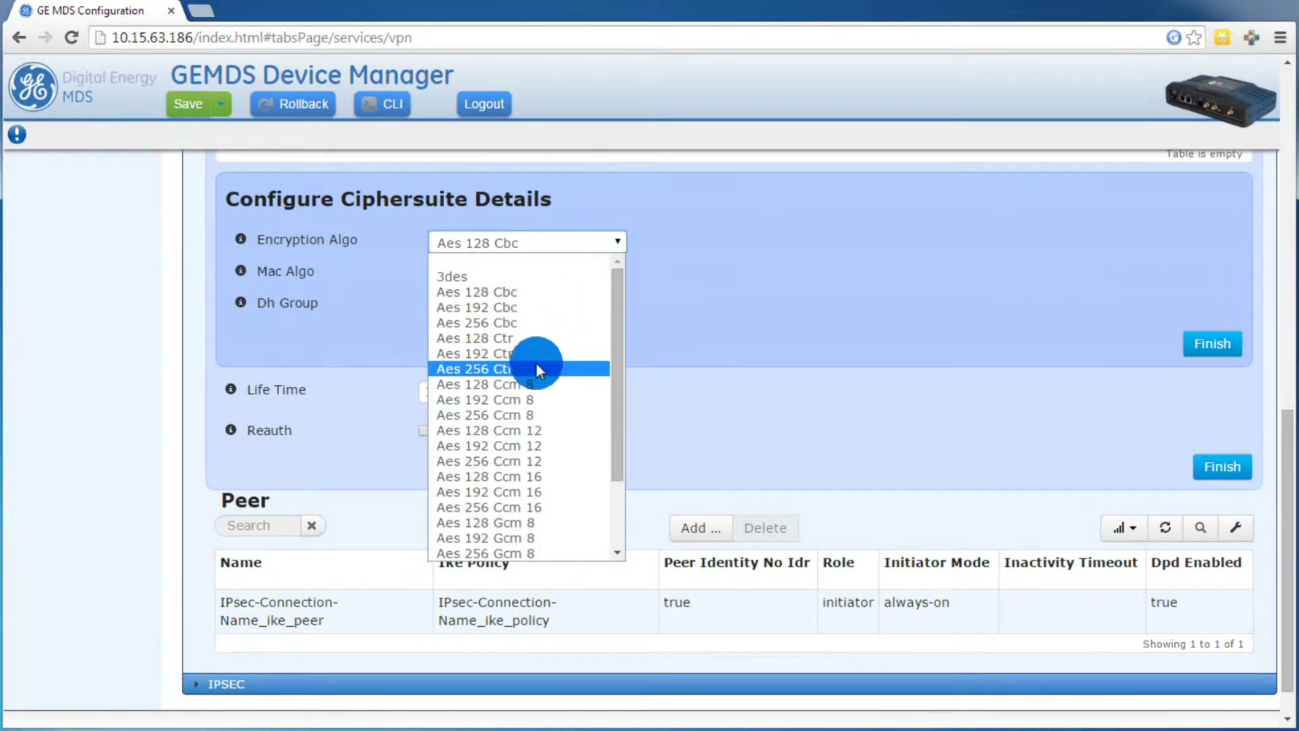
pyautogui.click(522, 322)
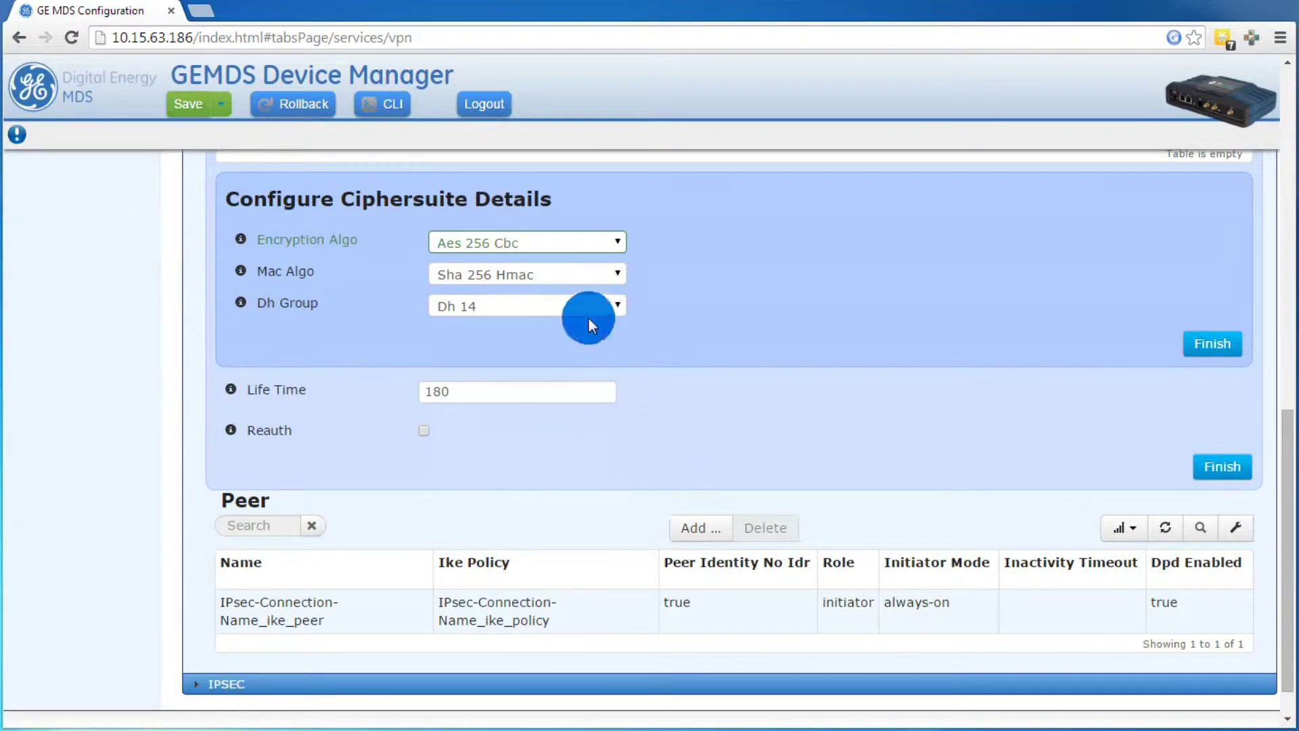
pyautogui.click(565, 274)
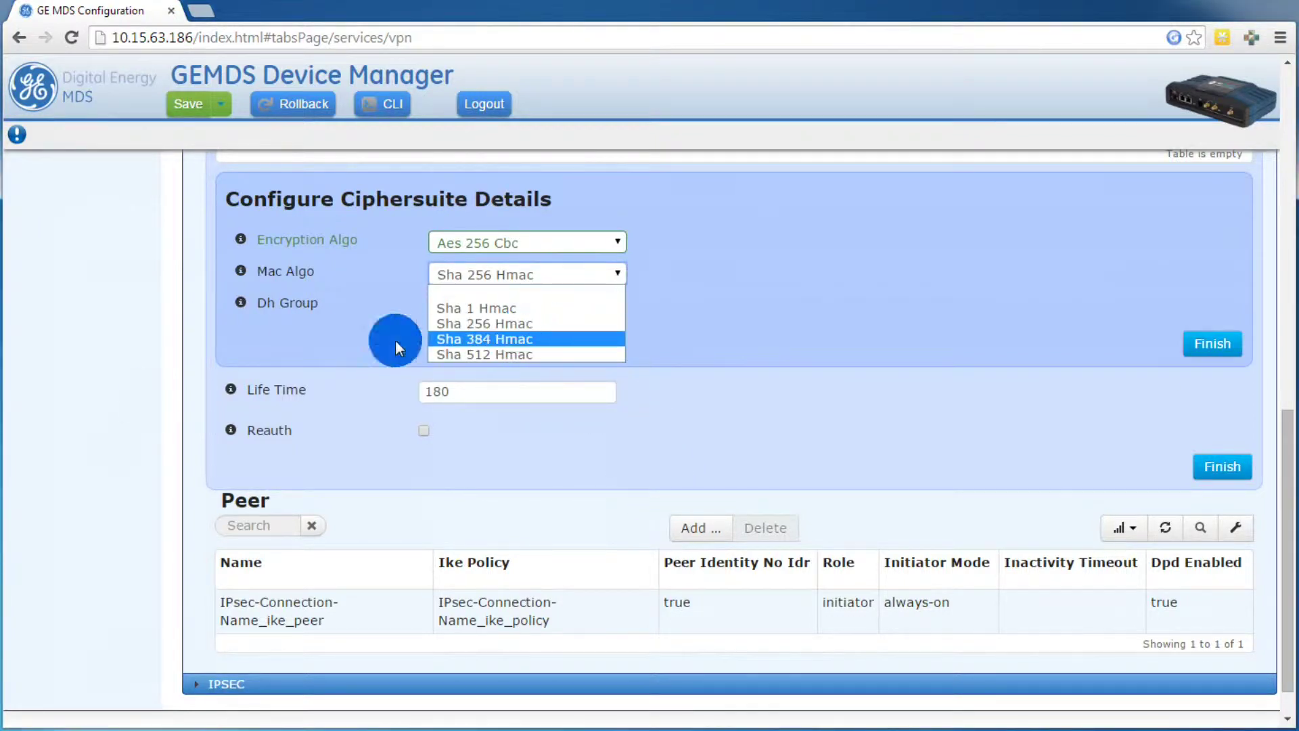
pyautogui.click(485, 339)
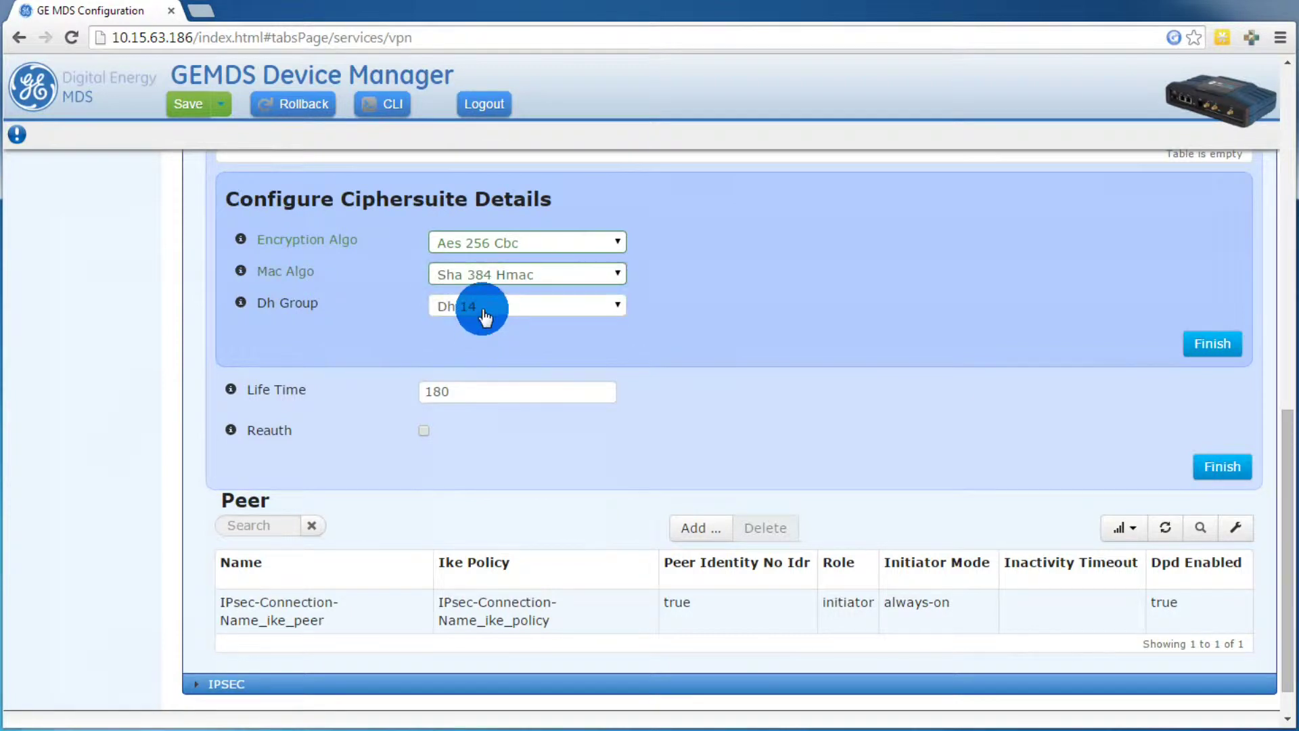
pyautogui.click(485, 316)
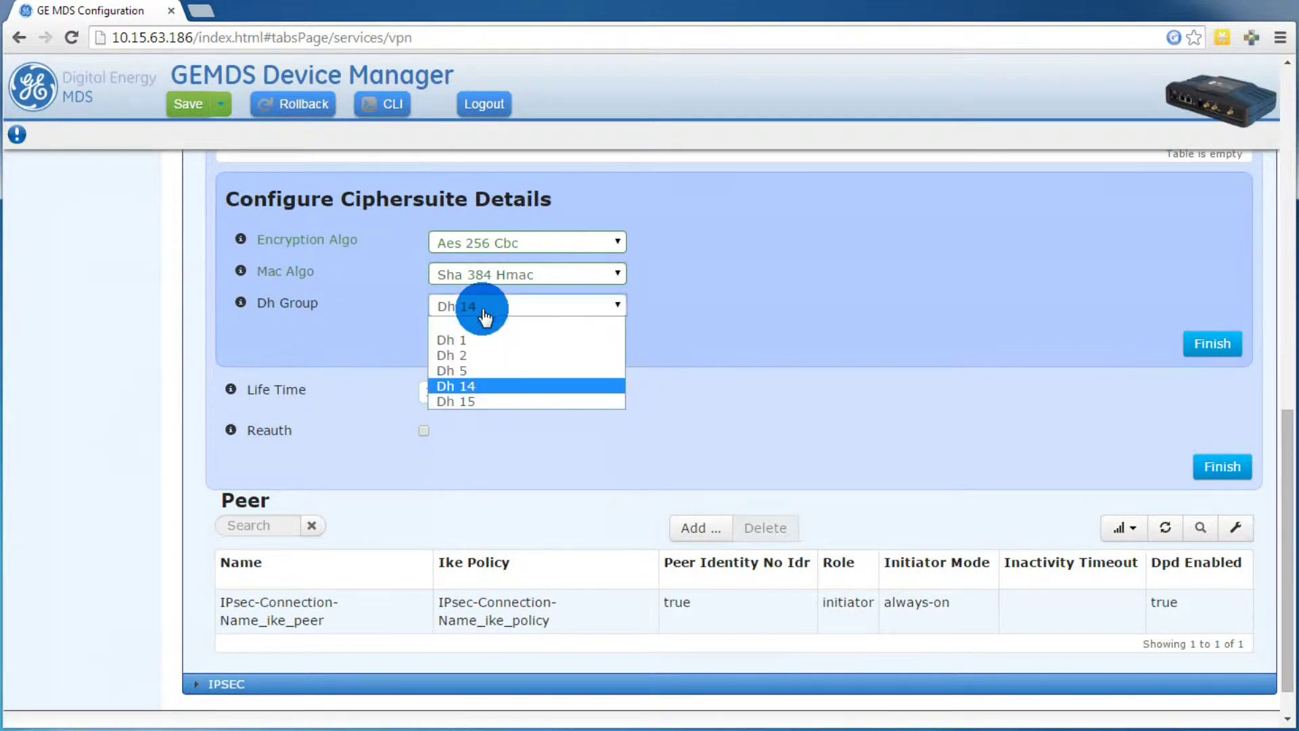
pyautogui.click(470, 353)
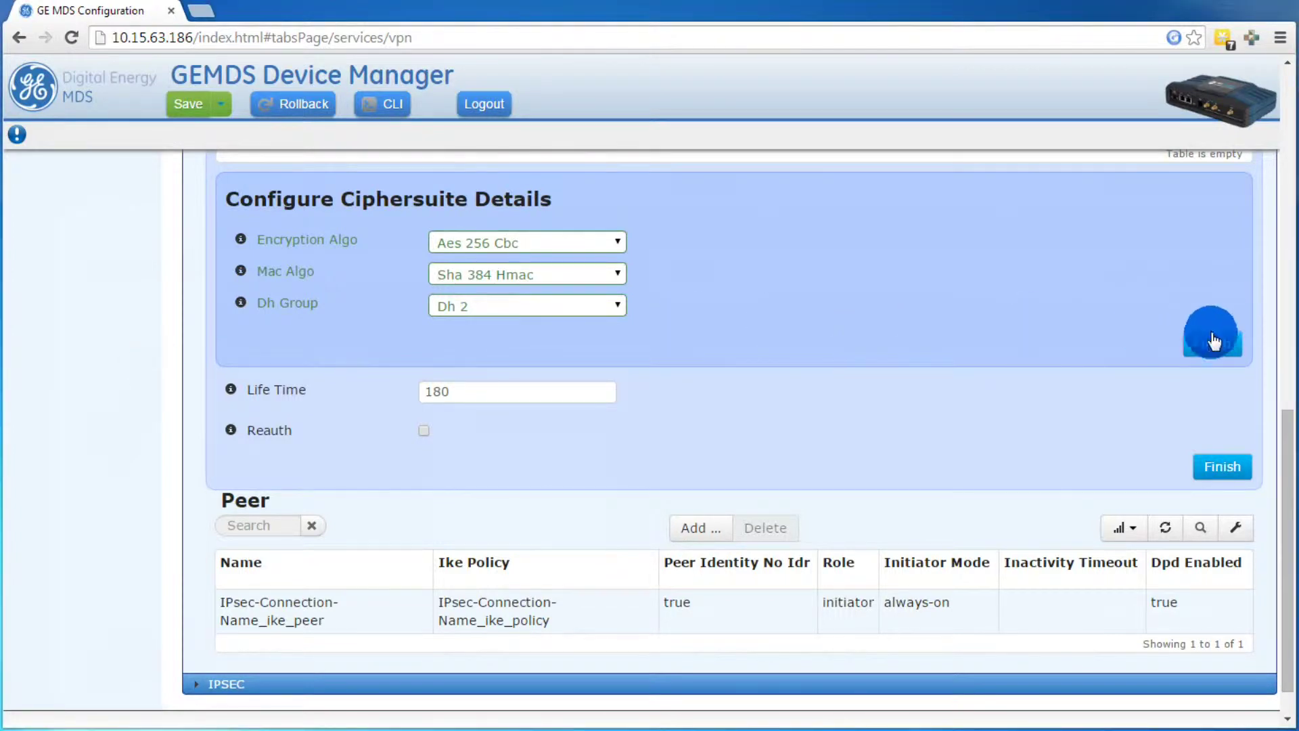
pyautogui.click(1229, 353)
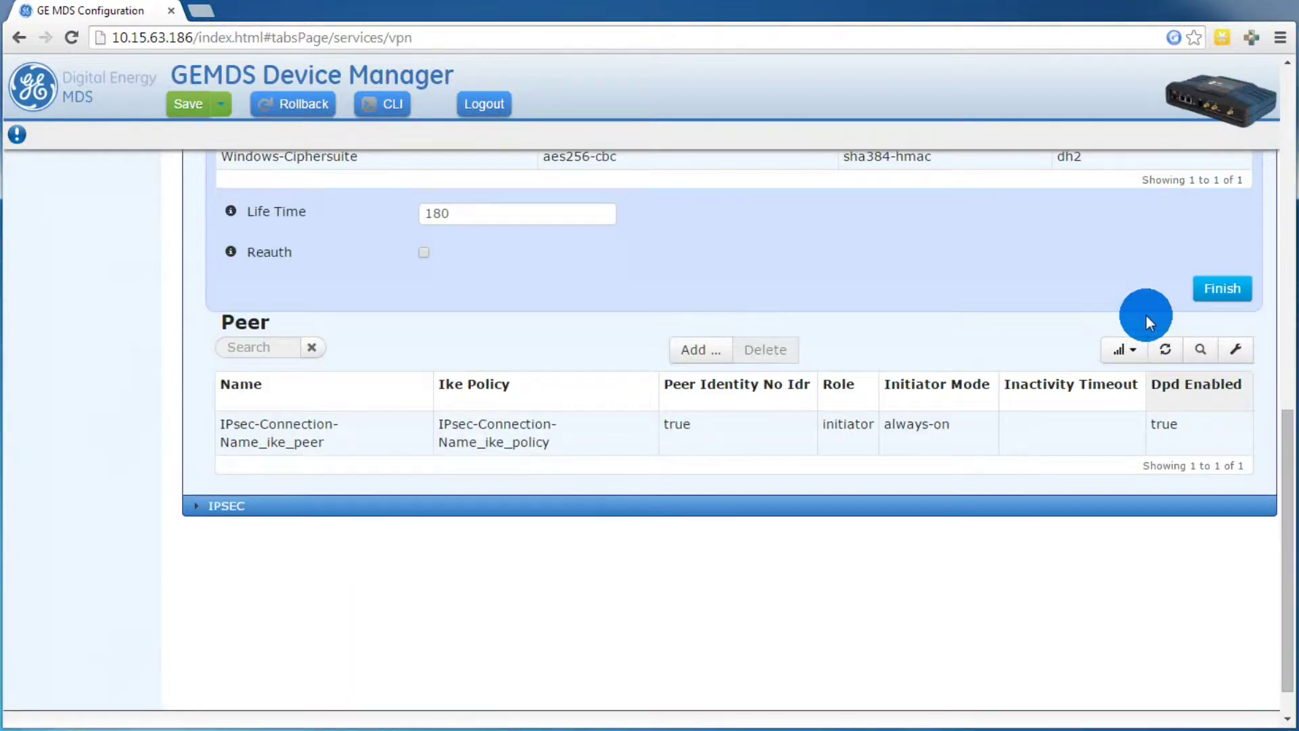
# Step: Finish and save Windows-IKE-Policy
pyautogui.scroll(2, 1135, 305)
pyautogui.scroll(1, 1134, 304)
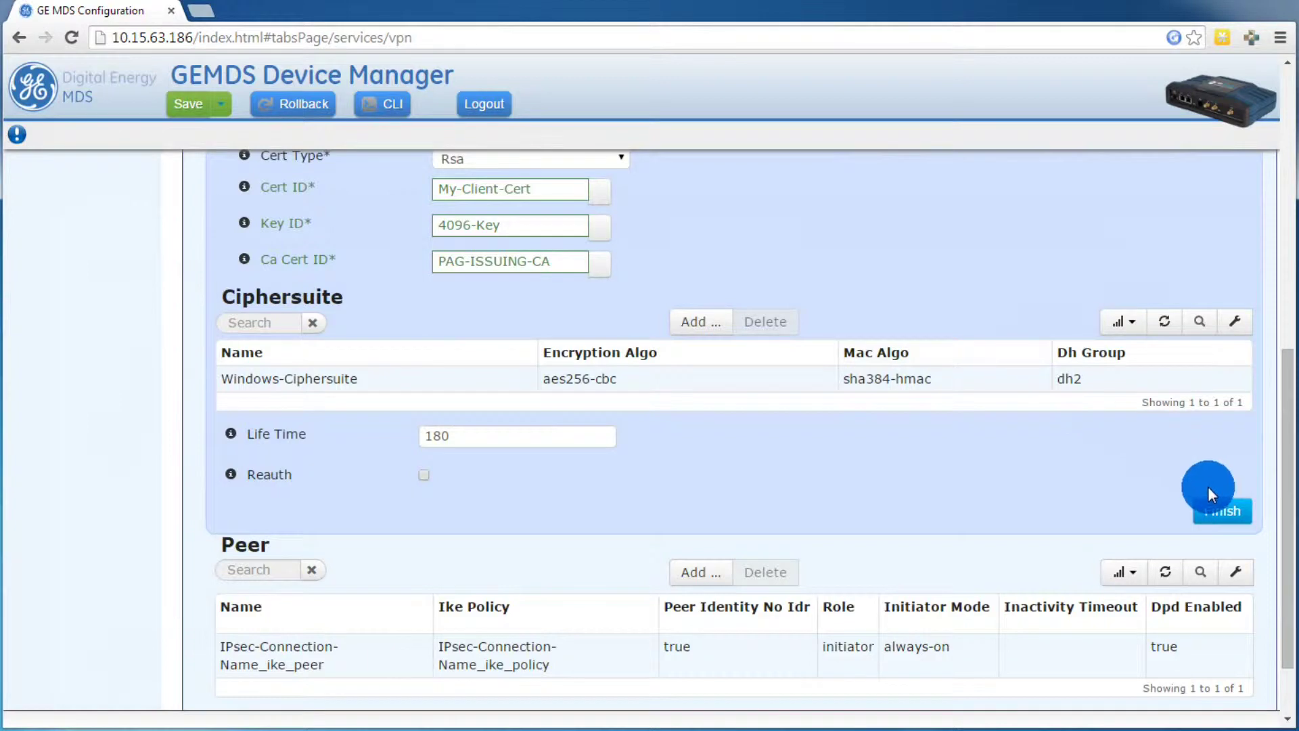
pyautogui.scroll(3, 1207, 487)
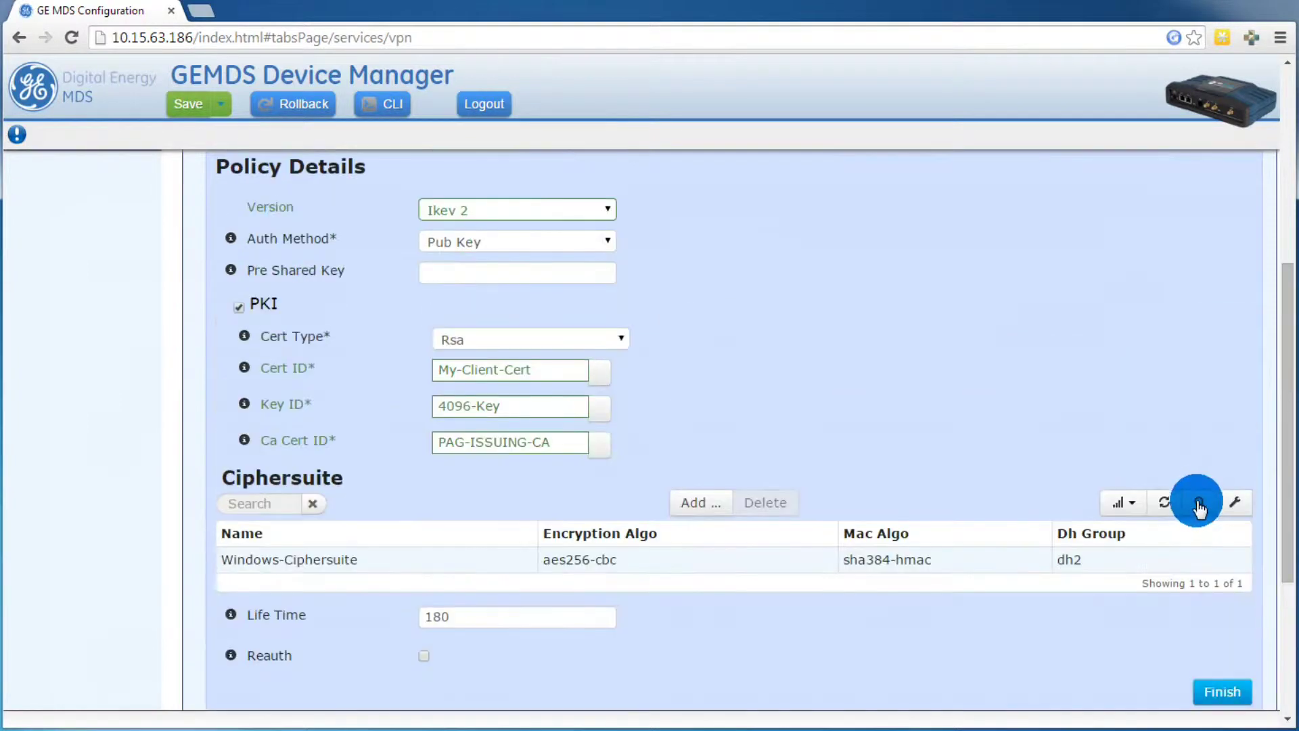
pyautogui.click(1228, 692)
pyautogui.scroll(1, 947, 541)
pyautogui.scroll(3, 740, 429)
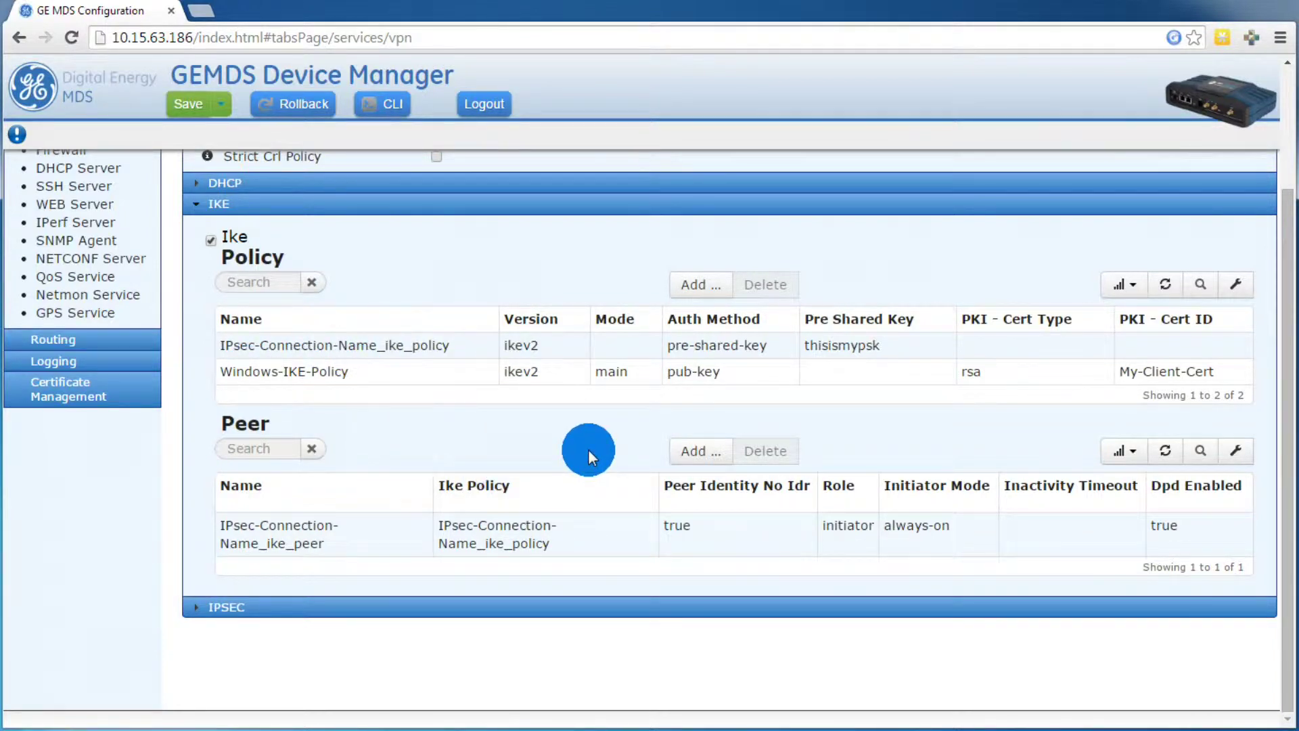
# Step: Add a new IKE peer named 'Windows-IKE-Peer'
pyautogui.click(694, 459)
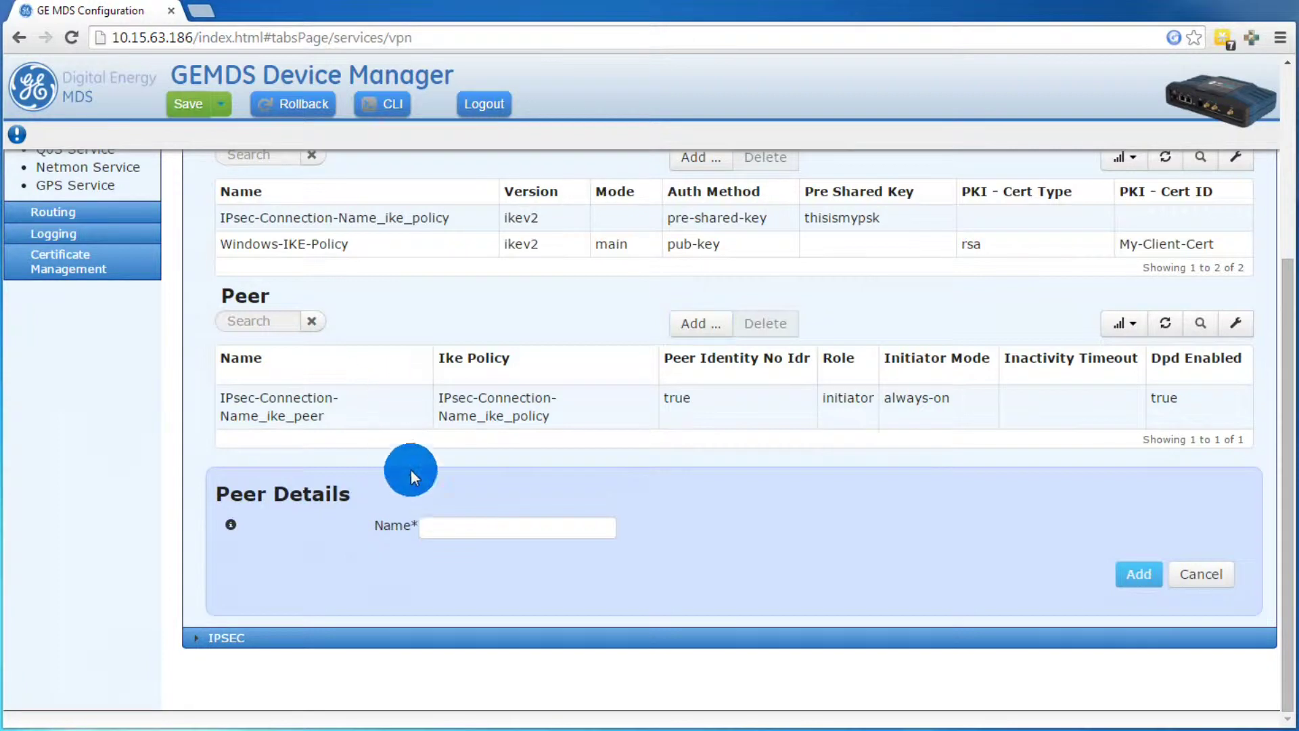
pyautogui.click(438, 534)
pyautogui.write('Win')
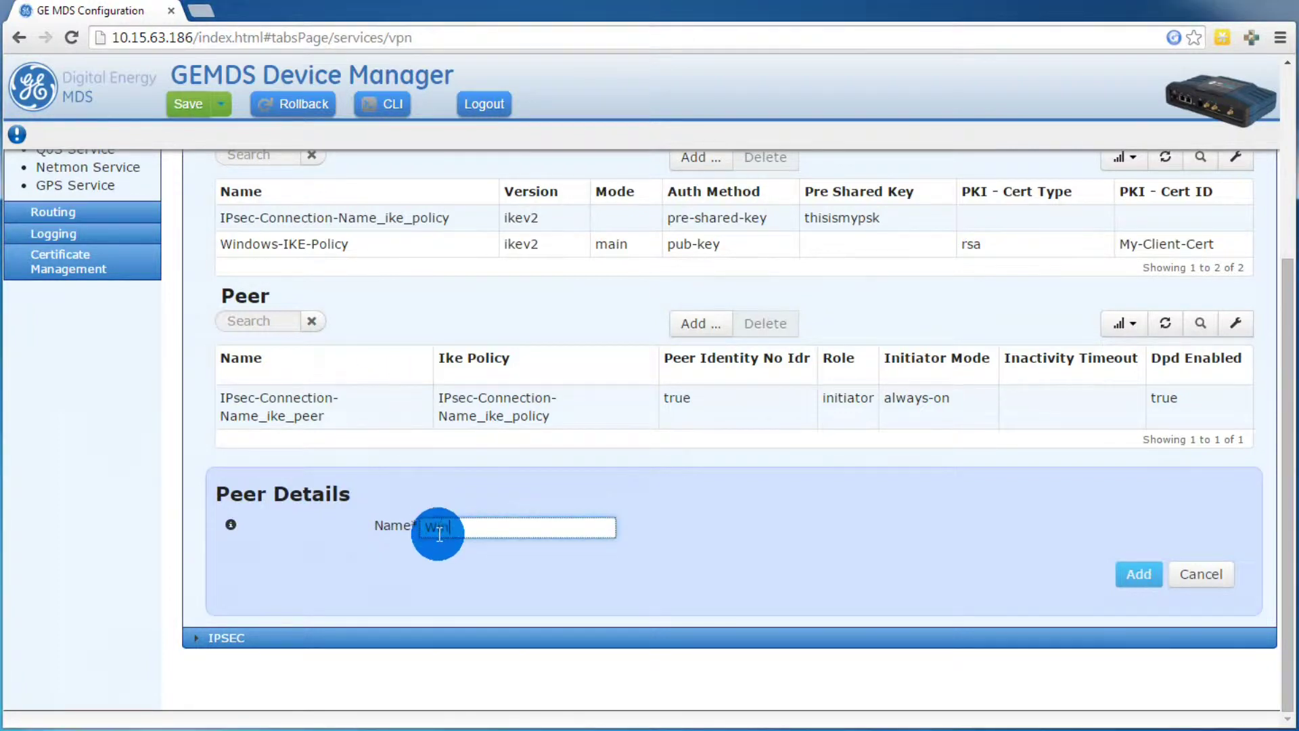
pyautogui.write('dows-IKE-Peer')
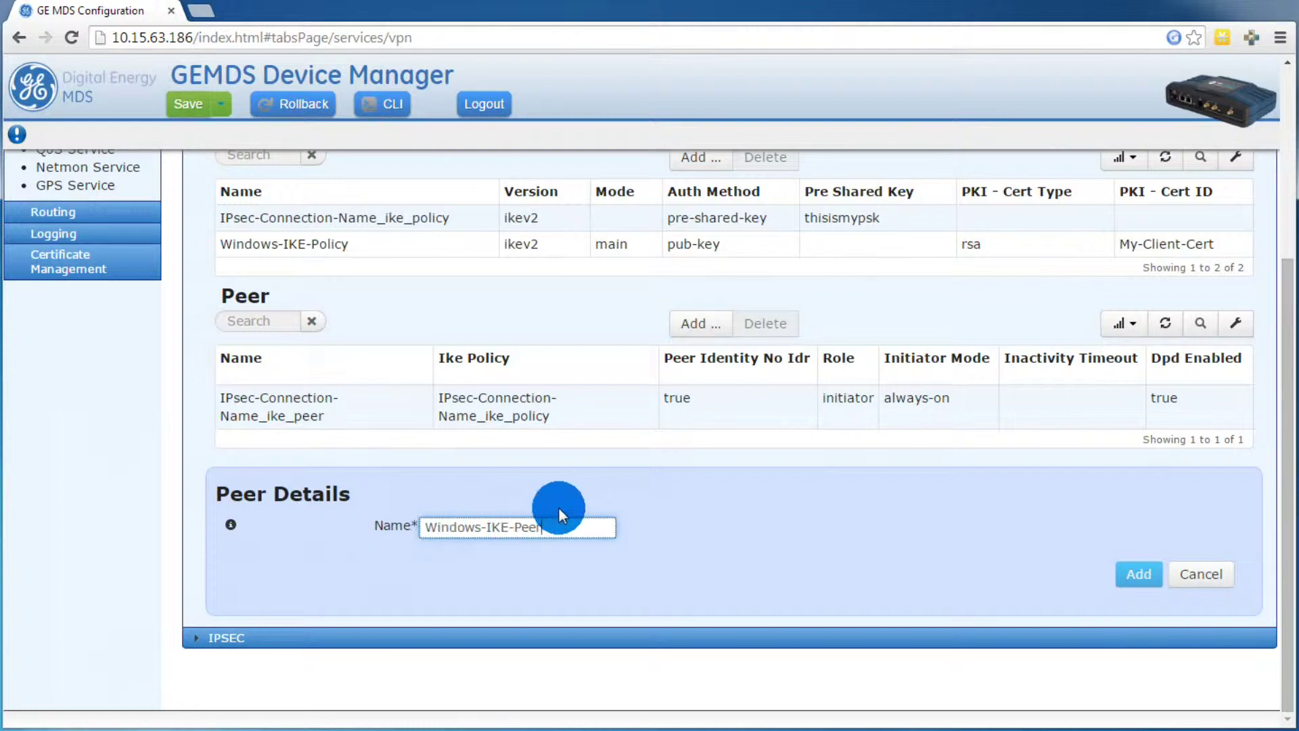
pyautogui.click(1135, 575)
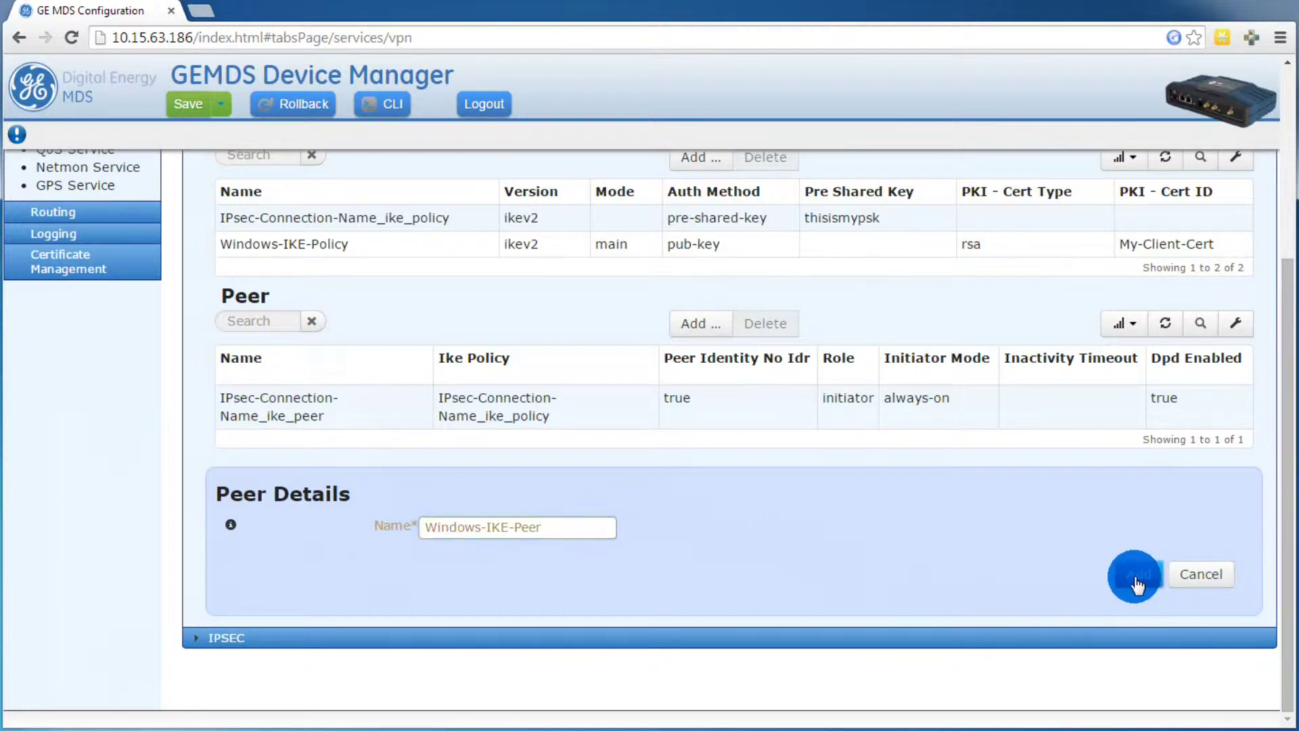
# Step: Assign Windows-IKE-Policy as the peer's IKE policy
pyautogui.click(321, 311)
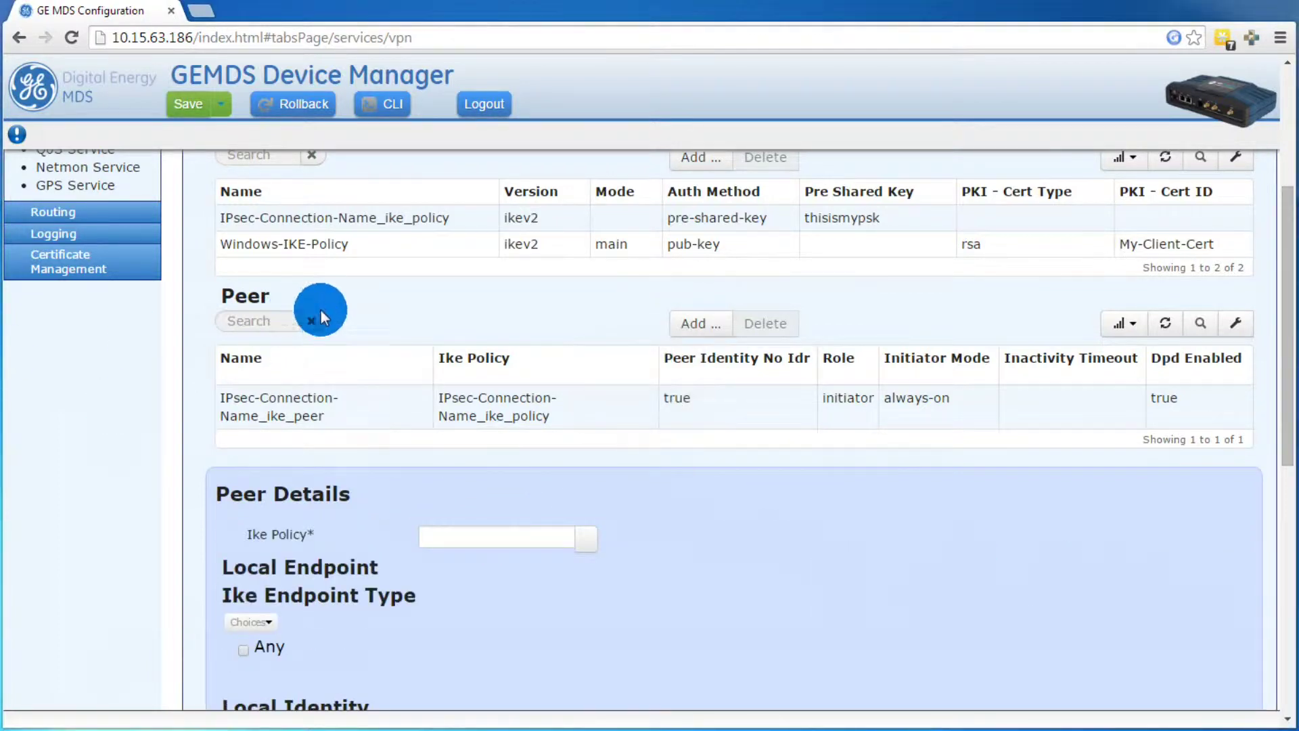
pyautogui.scroll(-4, 765, 501)
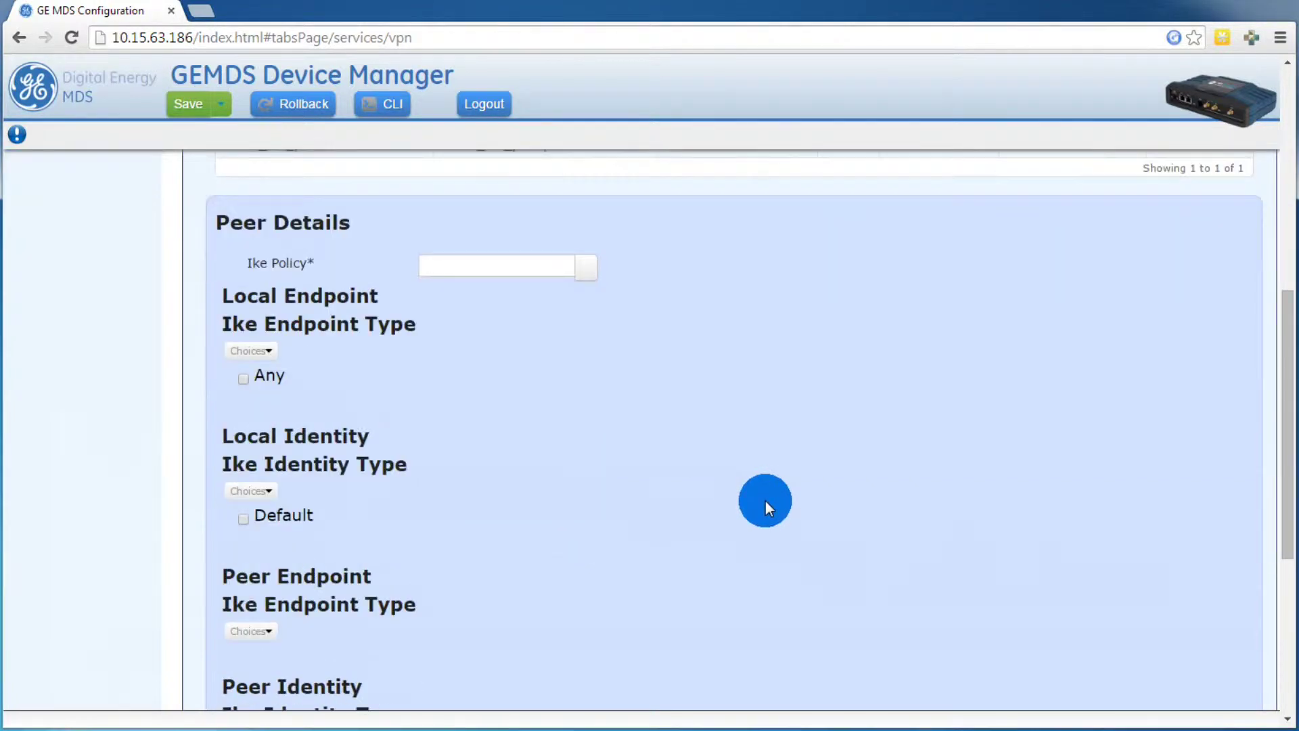
pyautogui.click(582, 270)
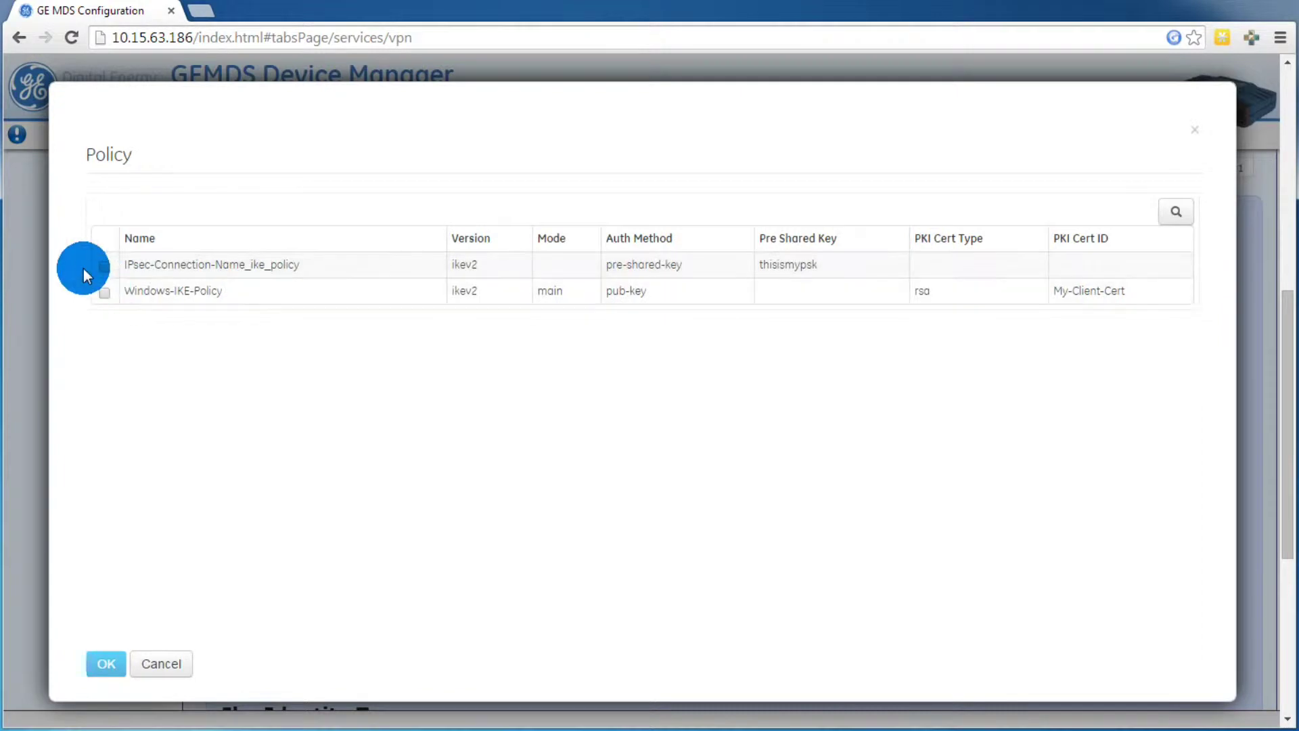
pyautogui.click(109, 296)
pyautogui.click(107, 665)
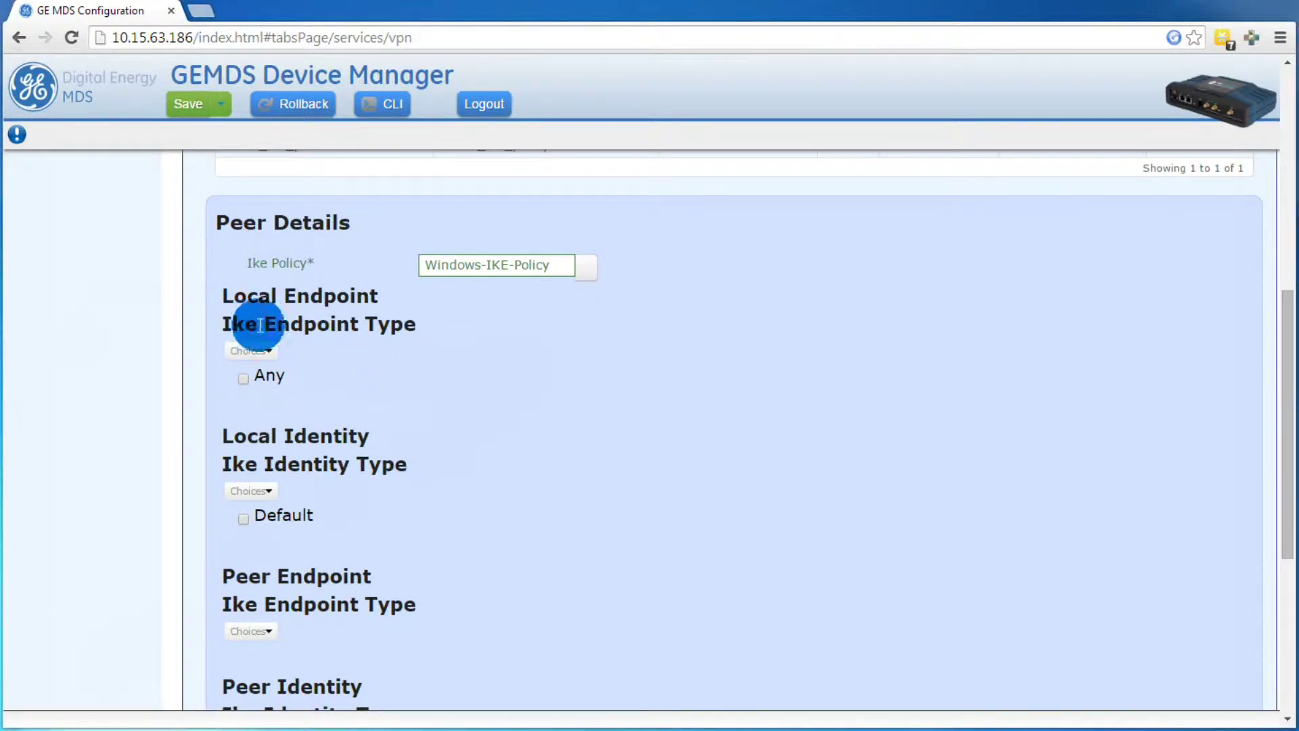
# Step: Set the peer endpoint type to Any and save the peer
pyautogui.scroll(-1, 490, 421)
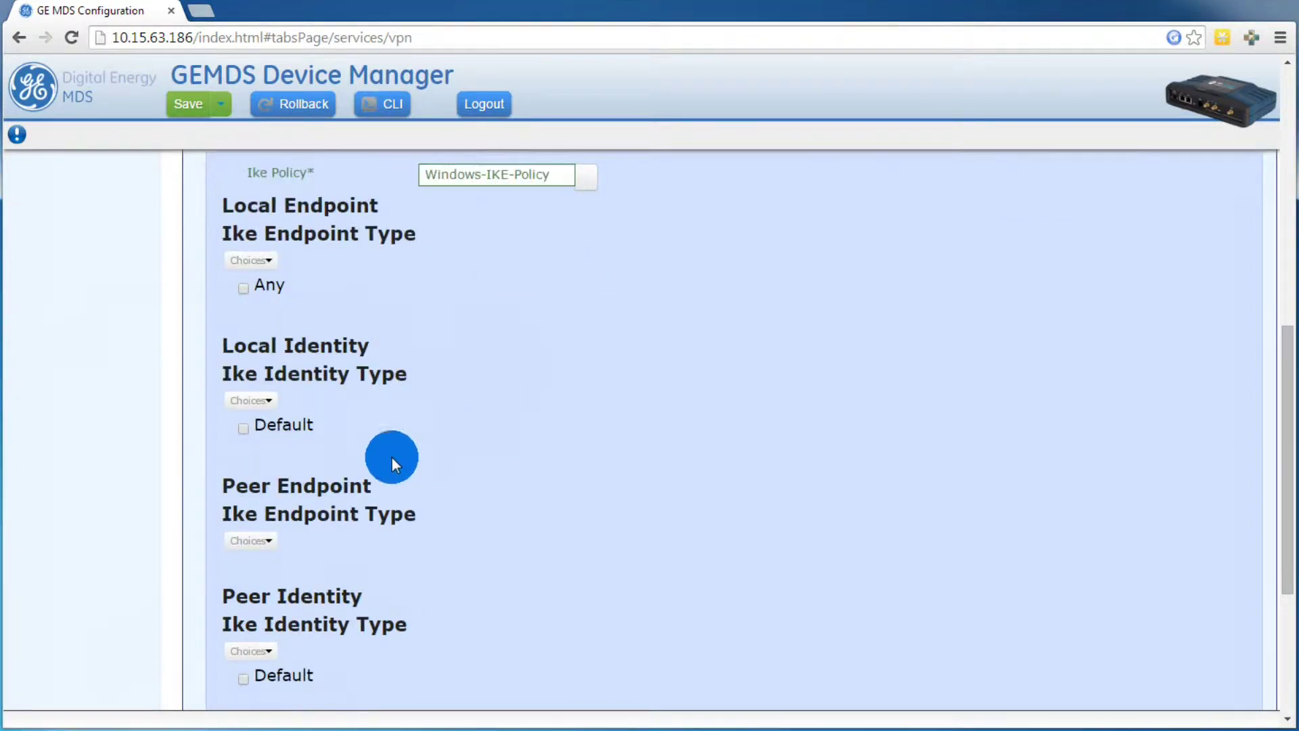
pyautogui.click(248, 540)
pyautogui.click(261, 570)
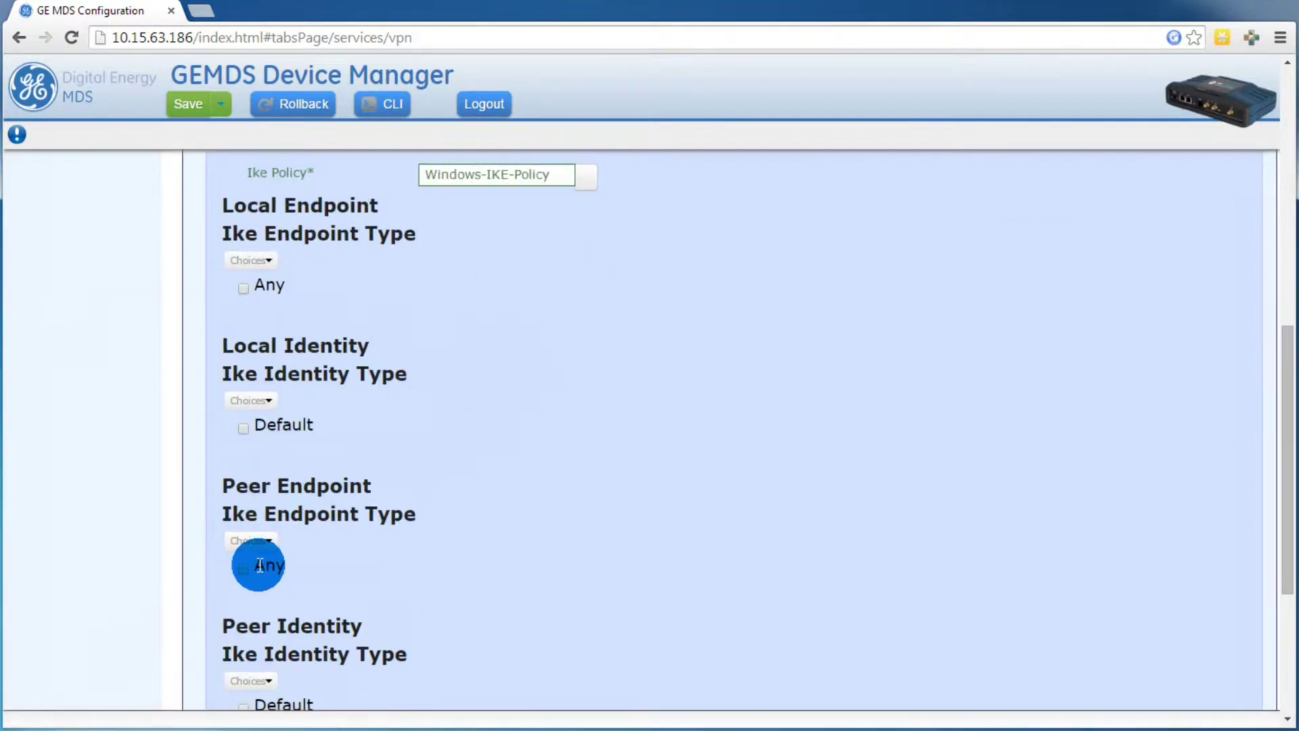
pyautogui.click(244, 571)
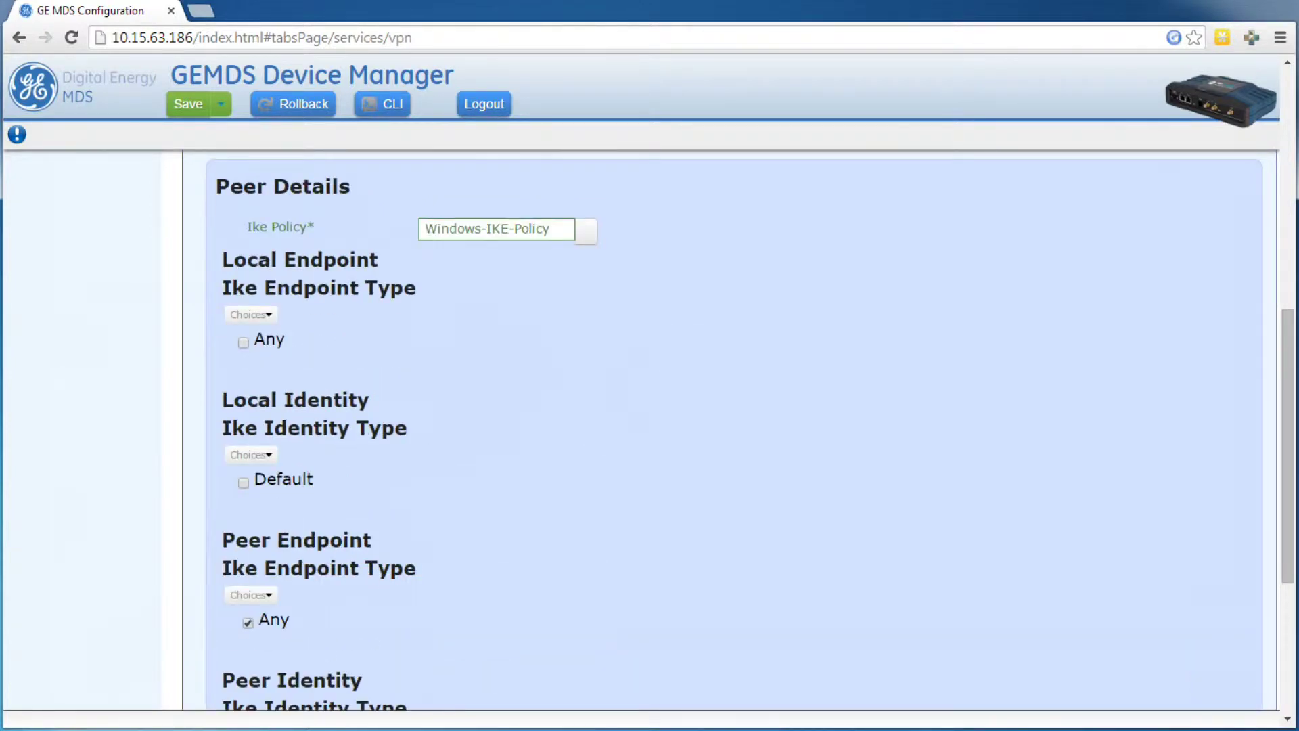
pyautogui.scroll(-1, 704, 325)
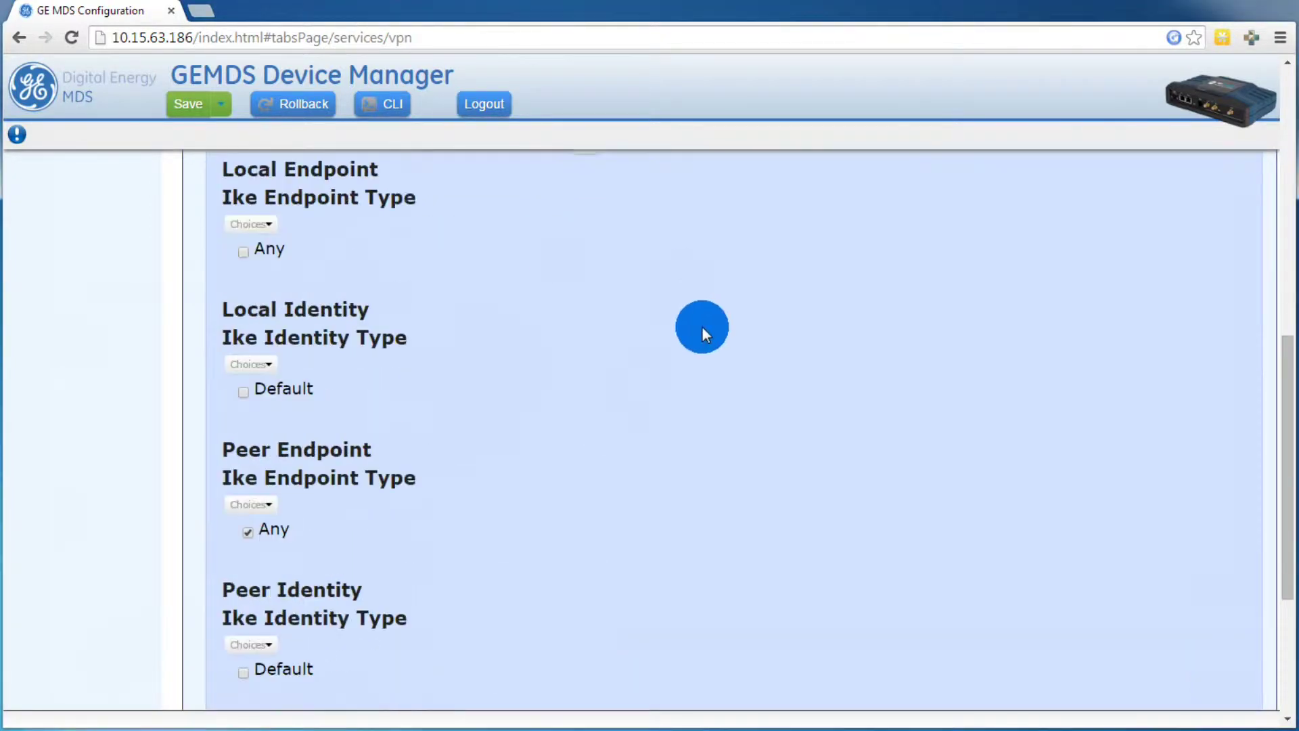
pyautogui.scroll(-2, 700, 327)
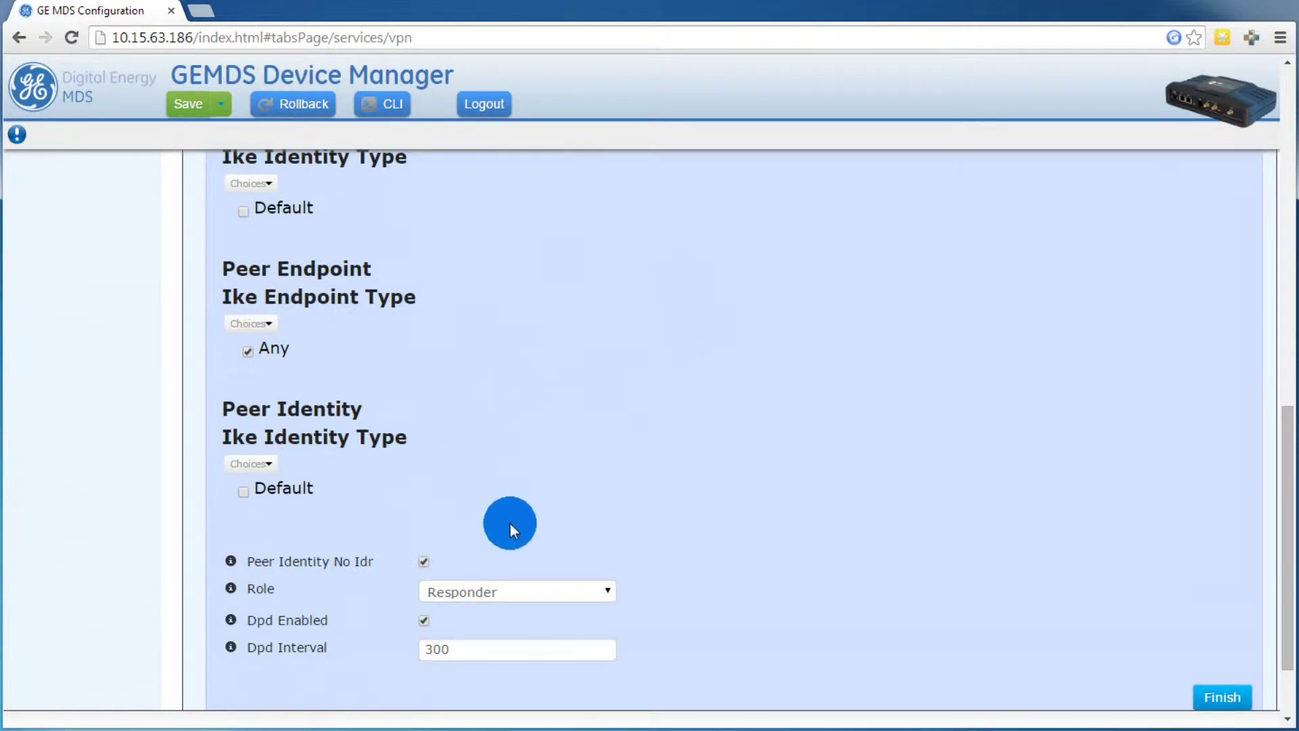
pyautogui.click(1202, 703)
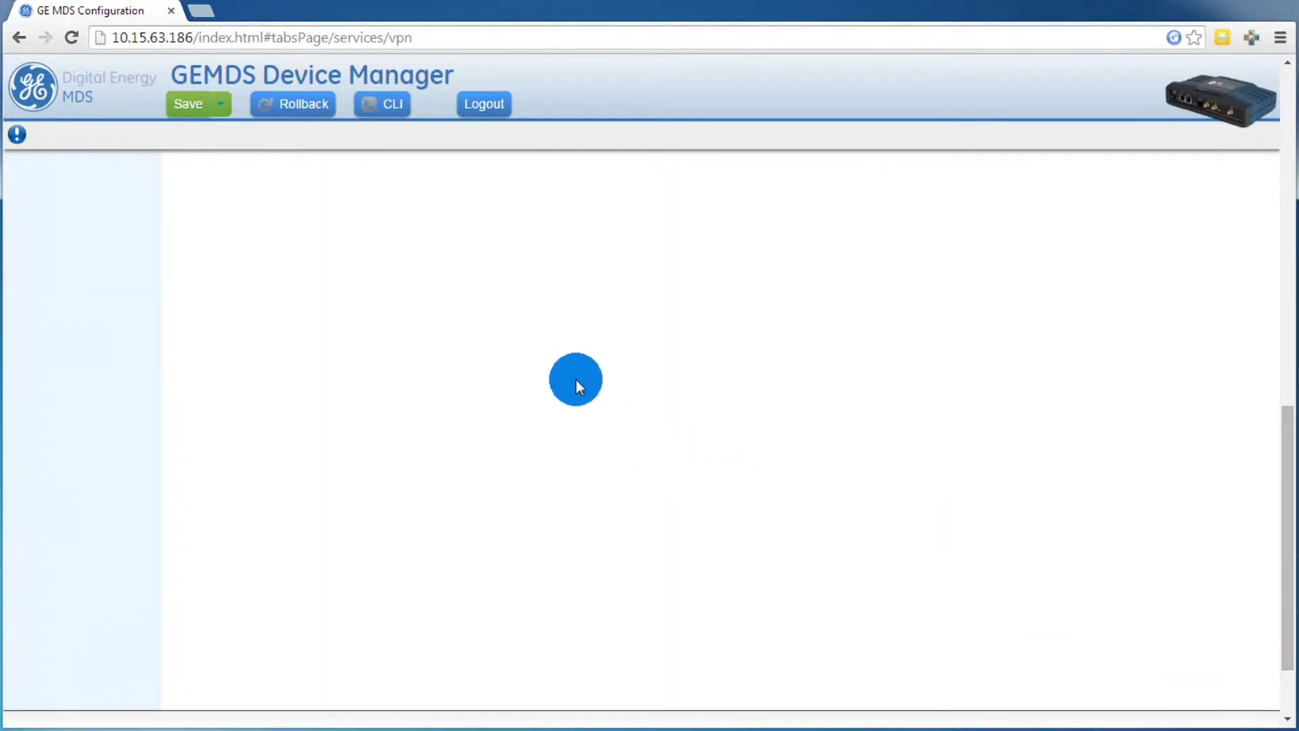
pyautogui.scroll(-1, 575, 379)
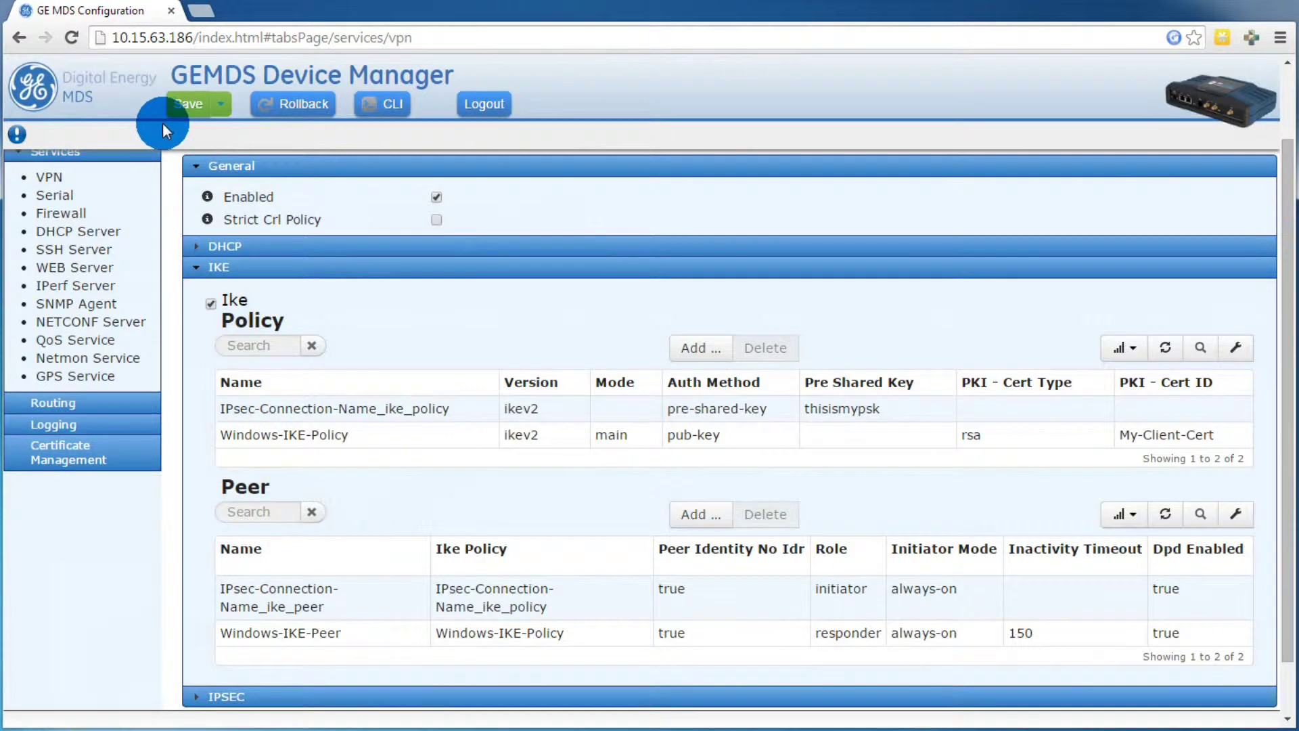
# Step: Under IPSEC, add a new policy named 'Windows-IPsec-Policy'
pyautogui.click(195, 268)
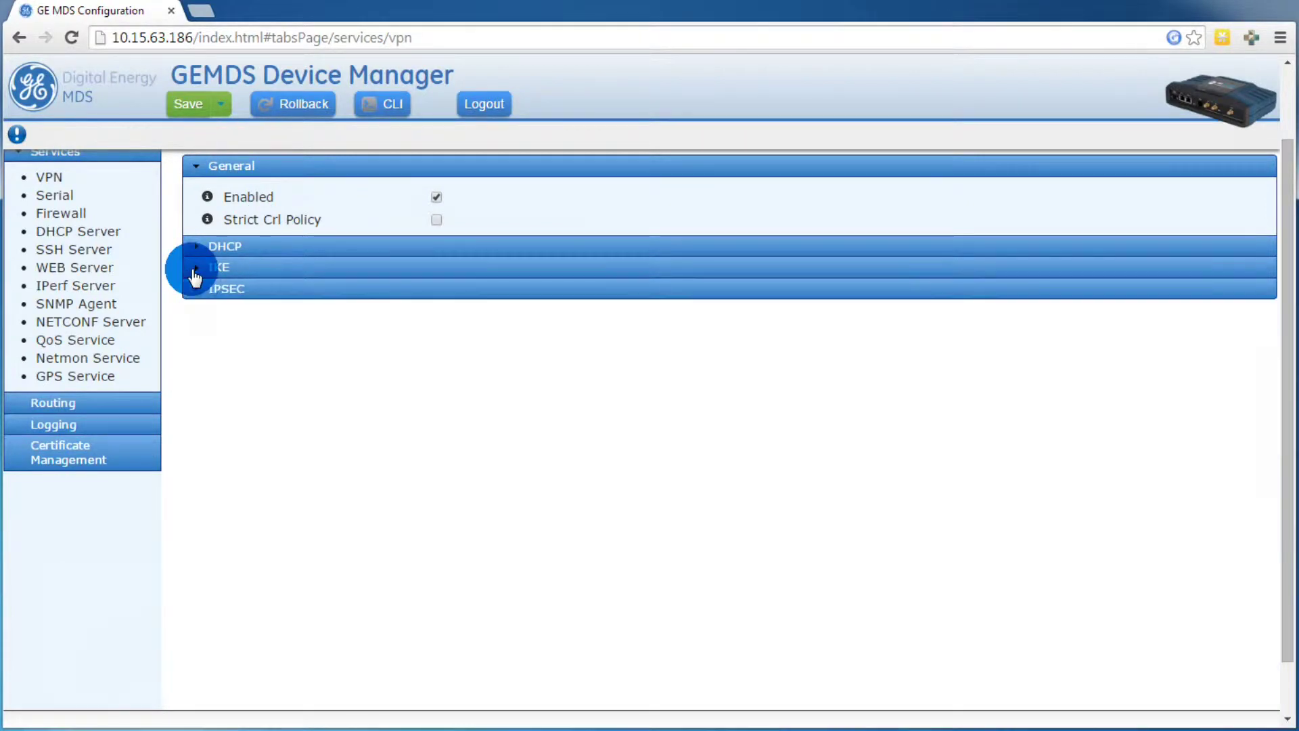
pyautogui.click(194, 288)
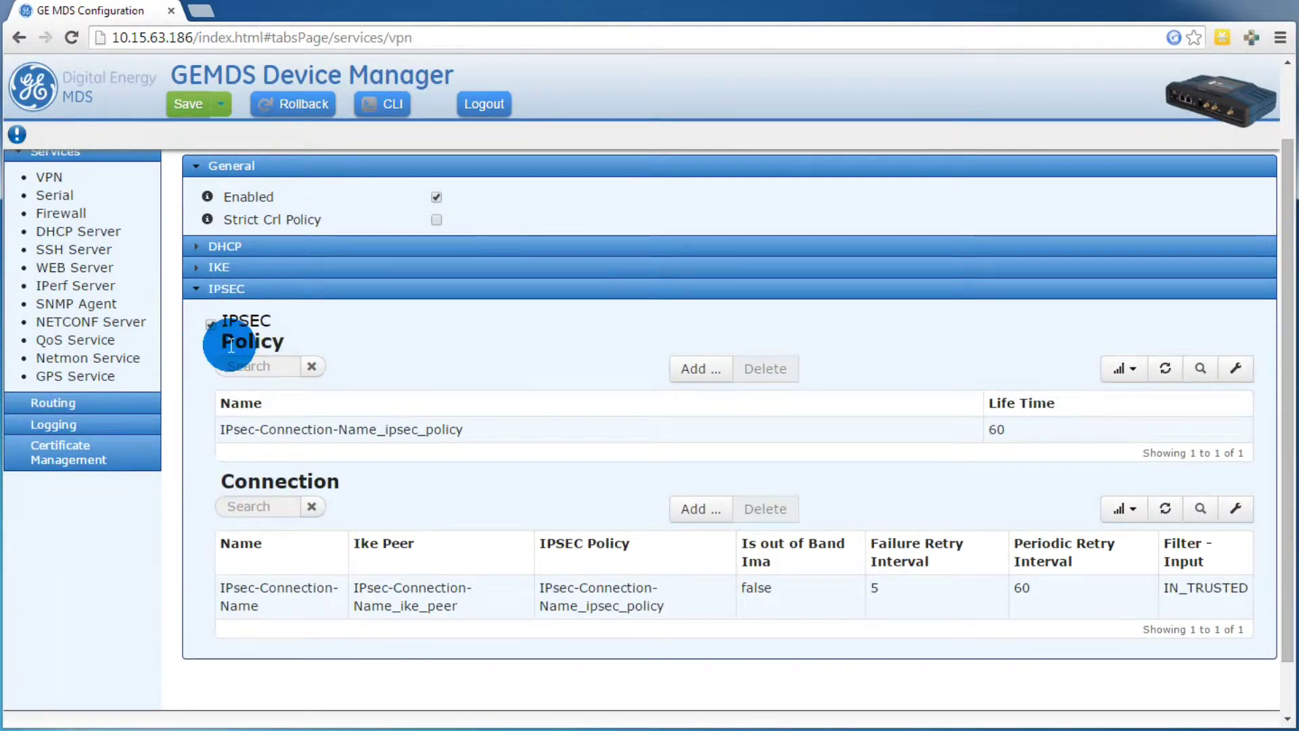
pyautogui.click(690, 371)
pyautogui.click(572, 535)
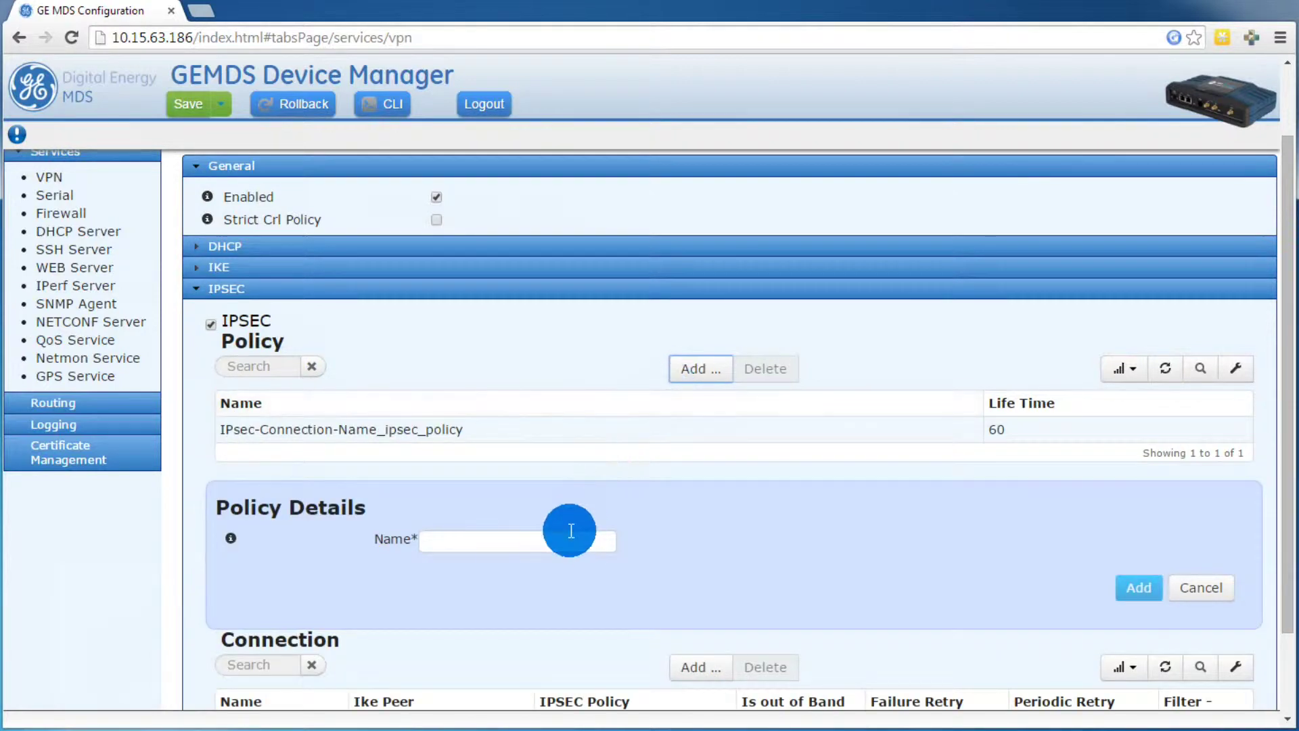
pyautogui.write('Windows')
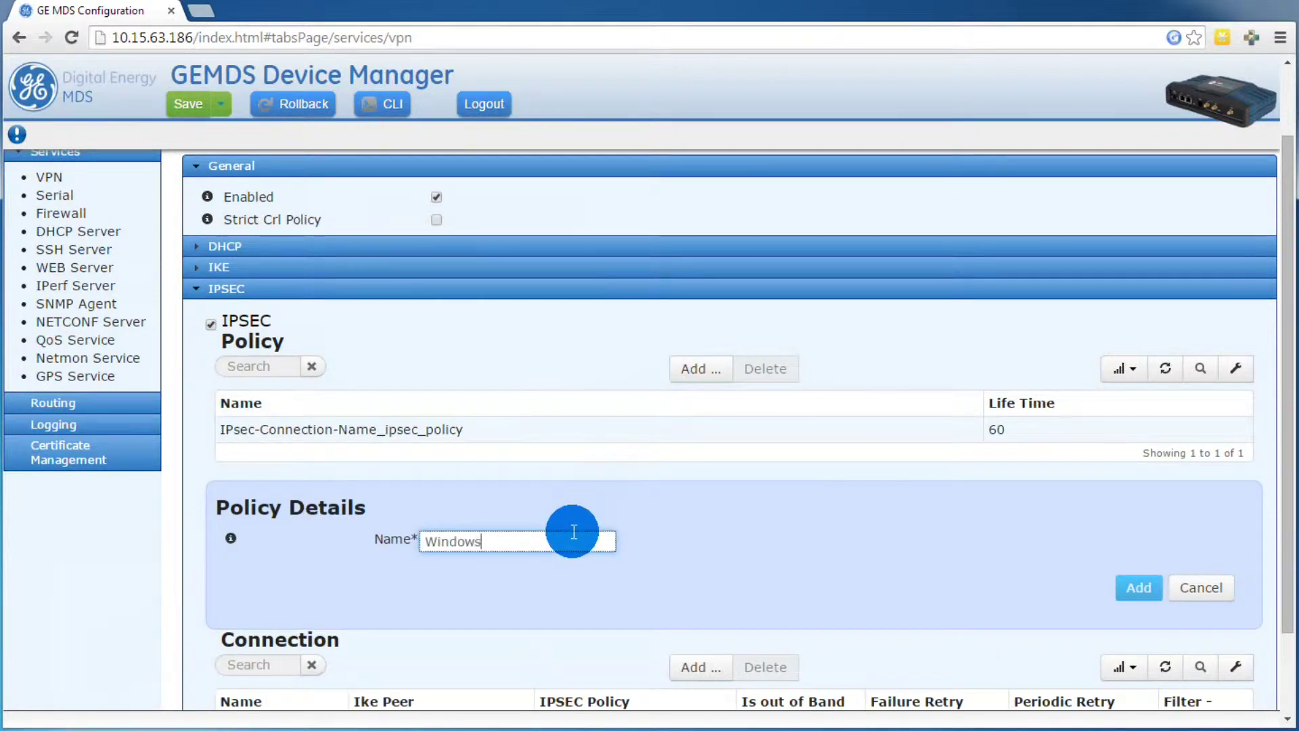
pyautogui.write('-IPsec-Policy')
pyautogui.click(1143, 587)
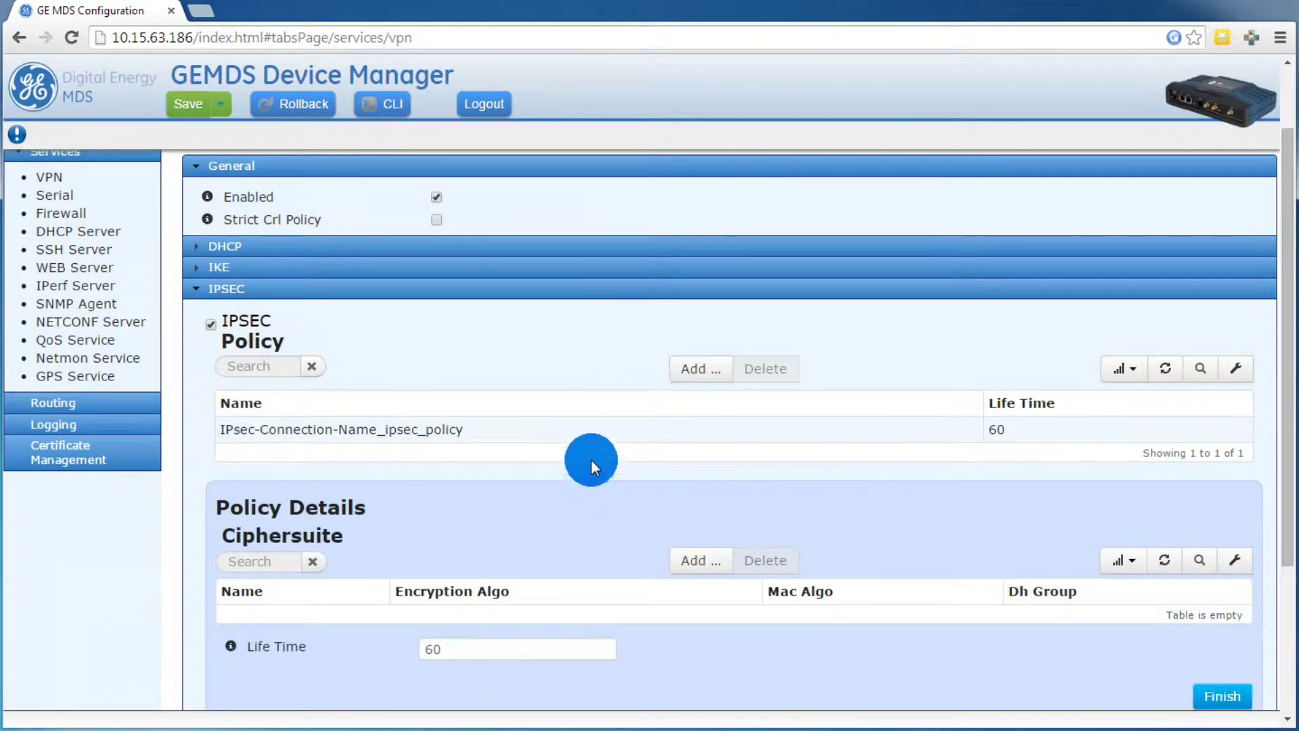
# Step: Add a ciphersuite named 'Windows-IPsec-Ciphersuite' to the policy
pyautogui.scroll(-3, 584, 454)
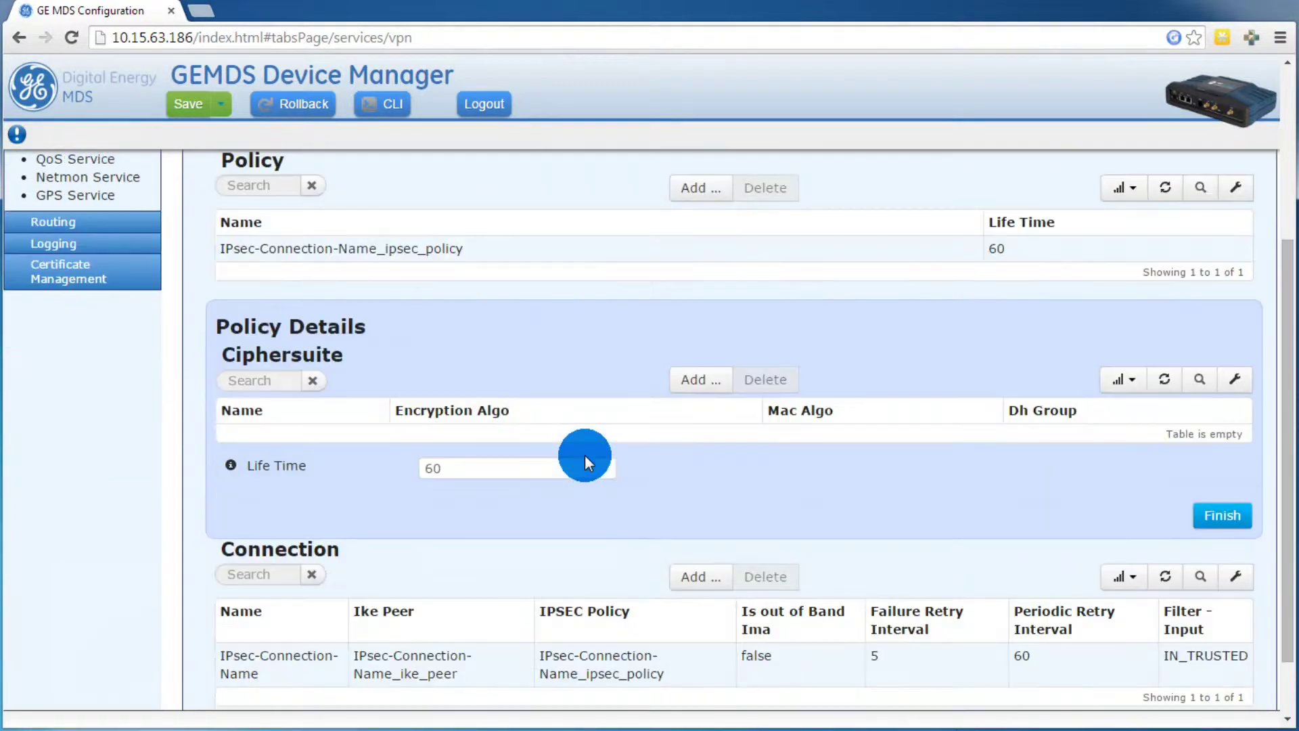
pyautogui.click(700, 379)
pyautogui.scroll(-2, 609, 419)
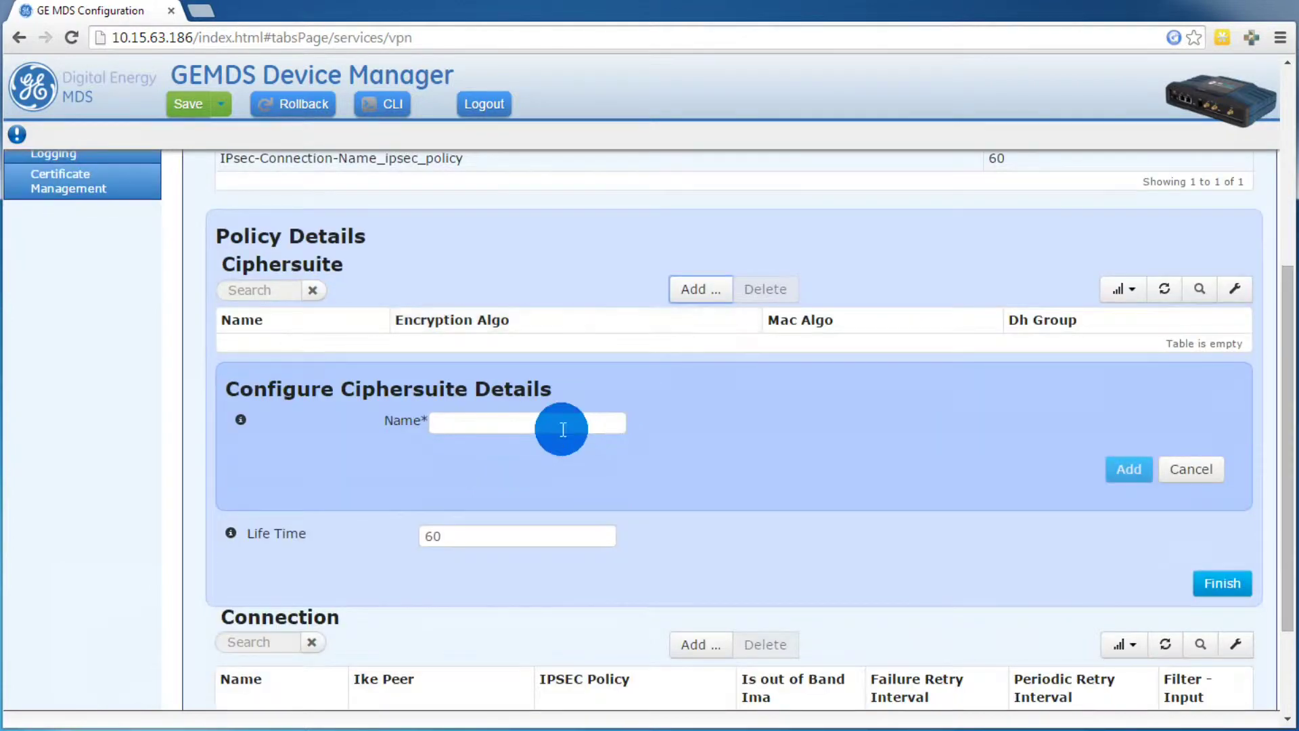
pyautogui.click(563, 427)
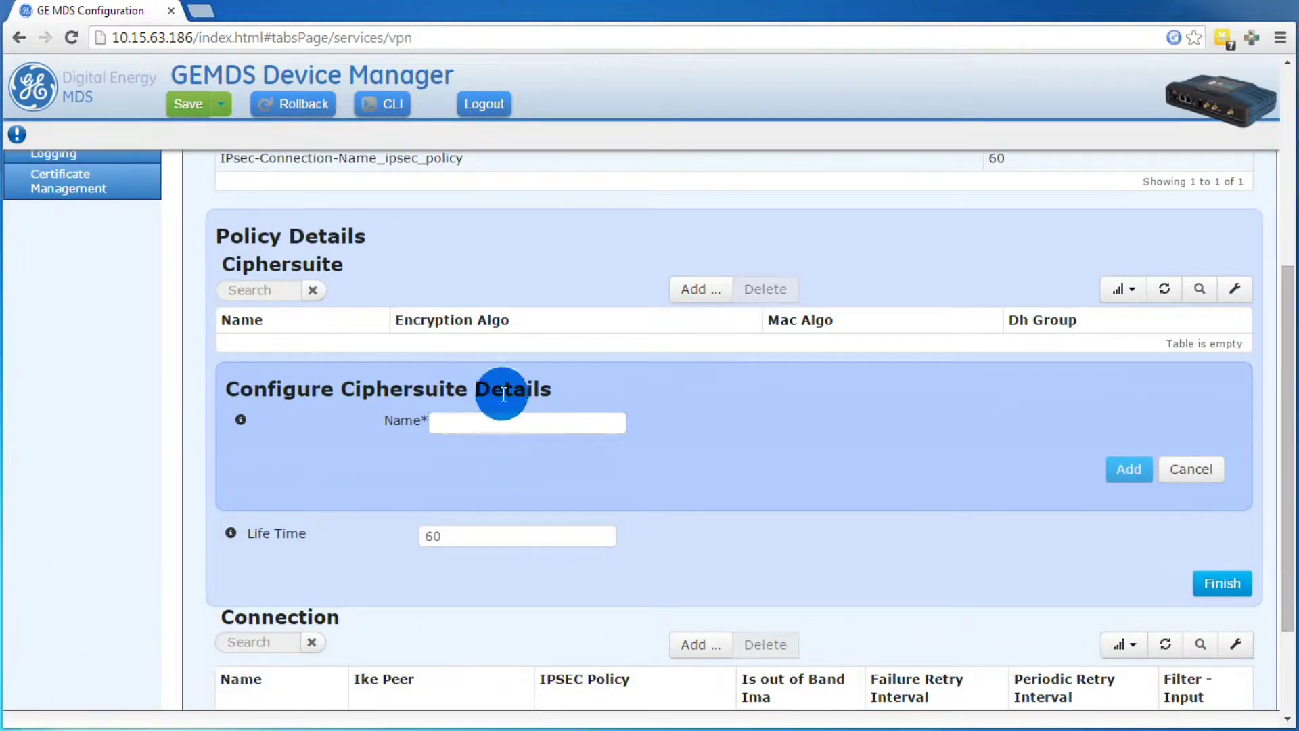
pyautogui.click(512, 426)
pyautogui.write('Wind')
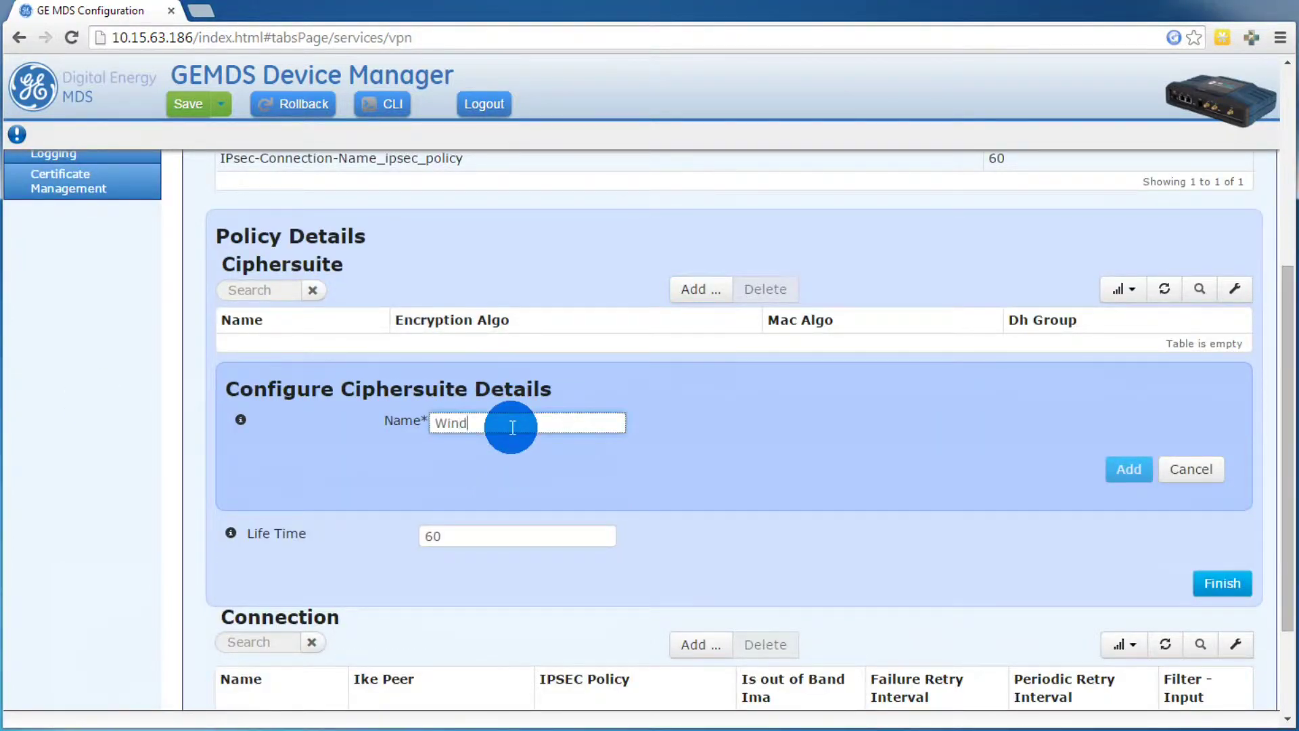
pyautogui.write('ows-IPsec-Ciphersuite')
pyautogui.click(1107, 468)
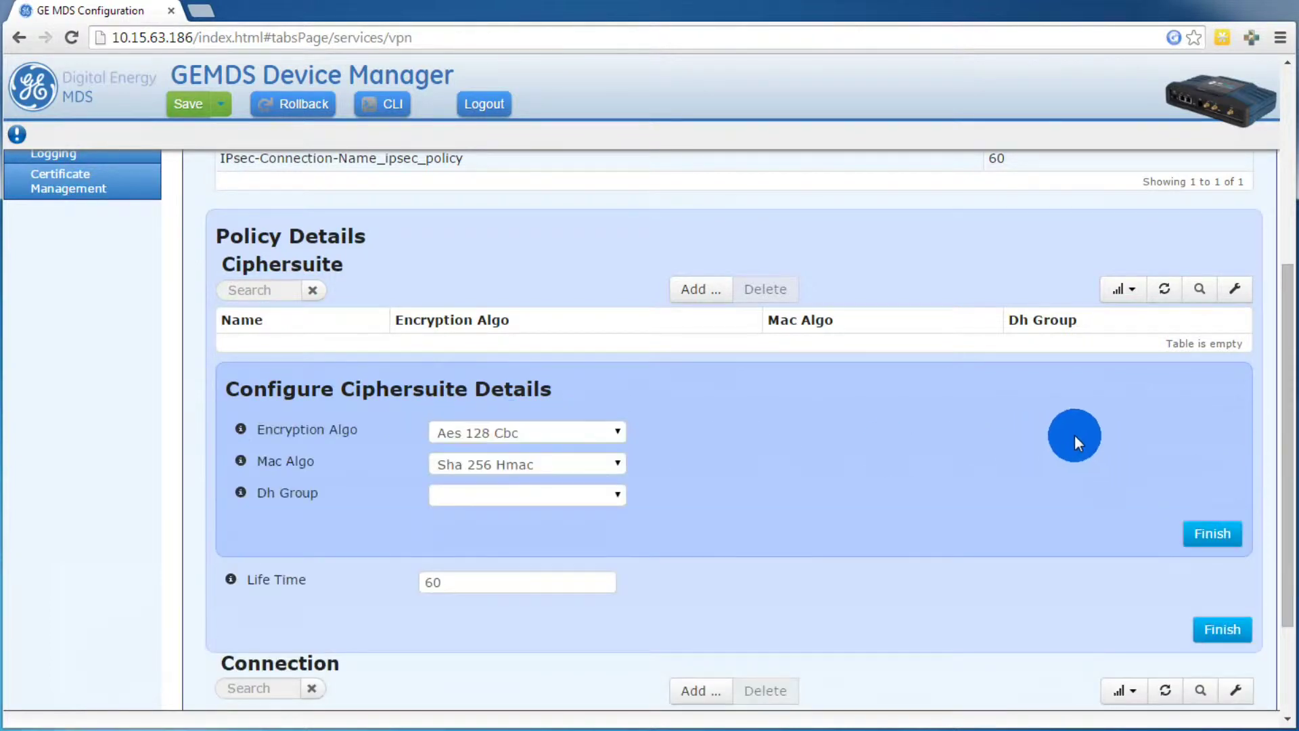
# Step: Give the ciphersuite Aes 256 Cbc and Sha 1 Hmac, then finish the ciphersuite and the policy
pyautogui.click(512, 445)
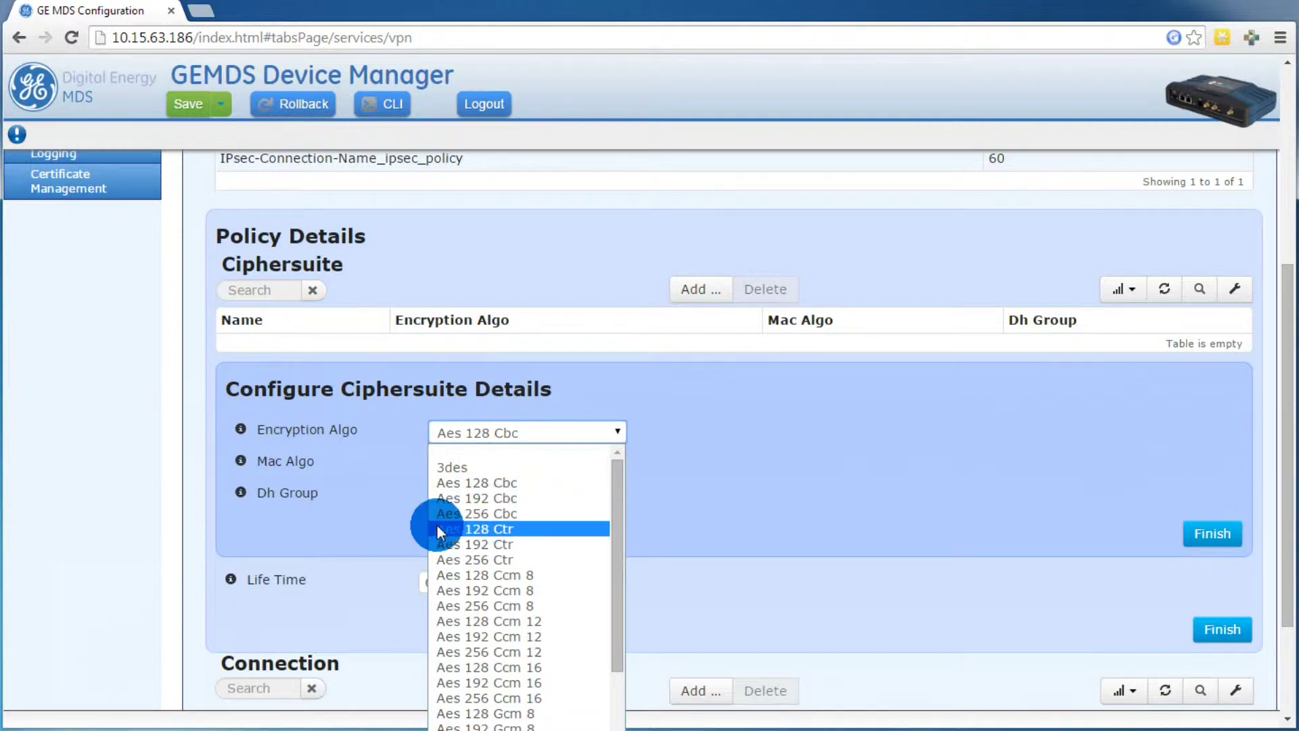
pyautogui.click(513, 512)
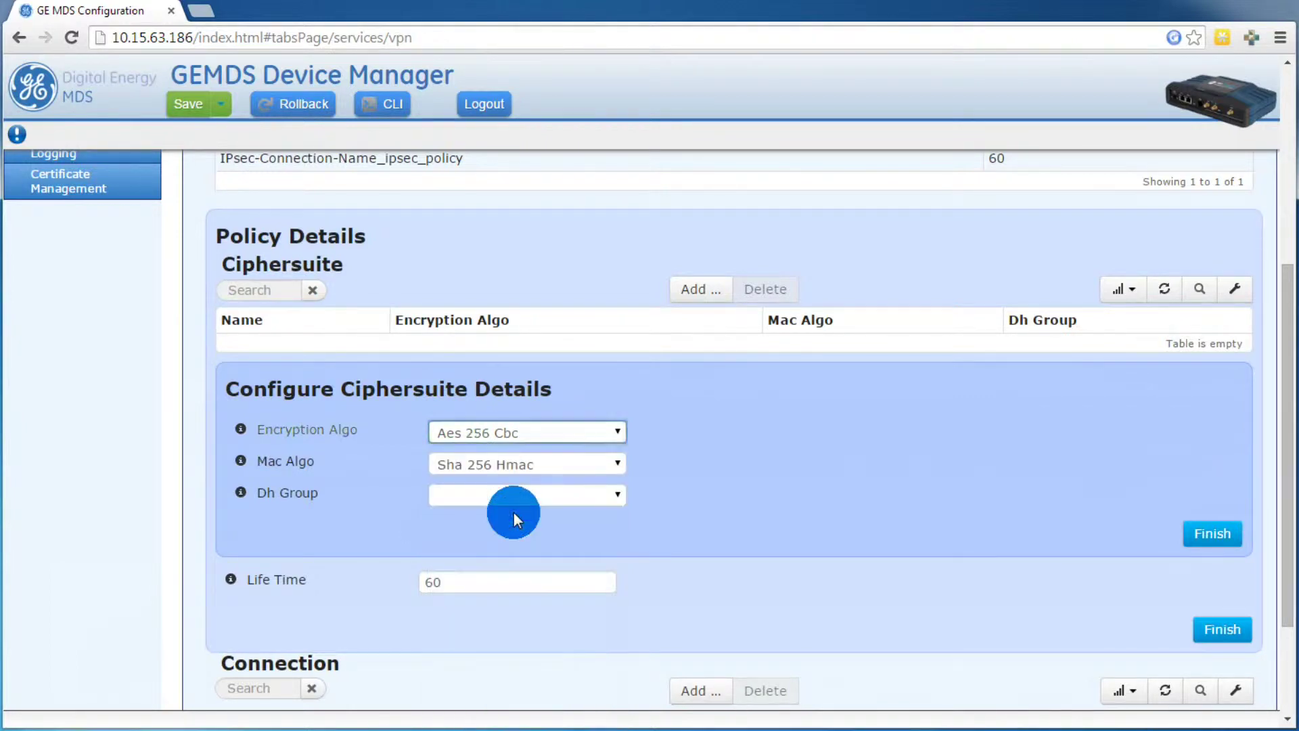
pyautogui.click(525, 473)
pyautogui.click(480, 499)
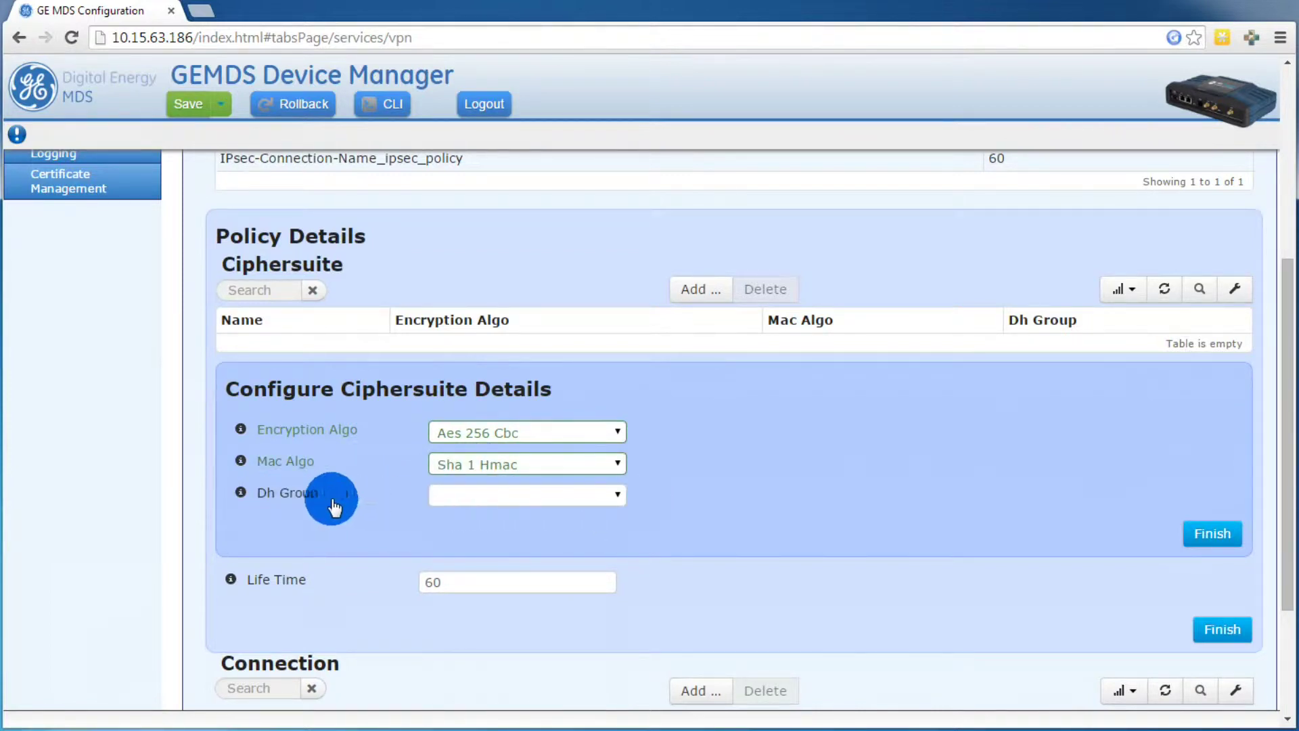
pyautogui.click(1201, 529)
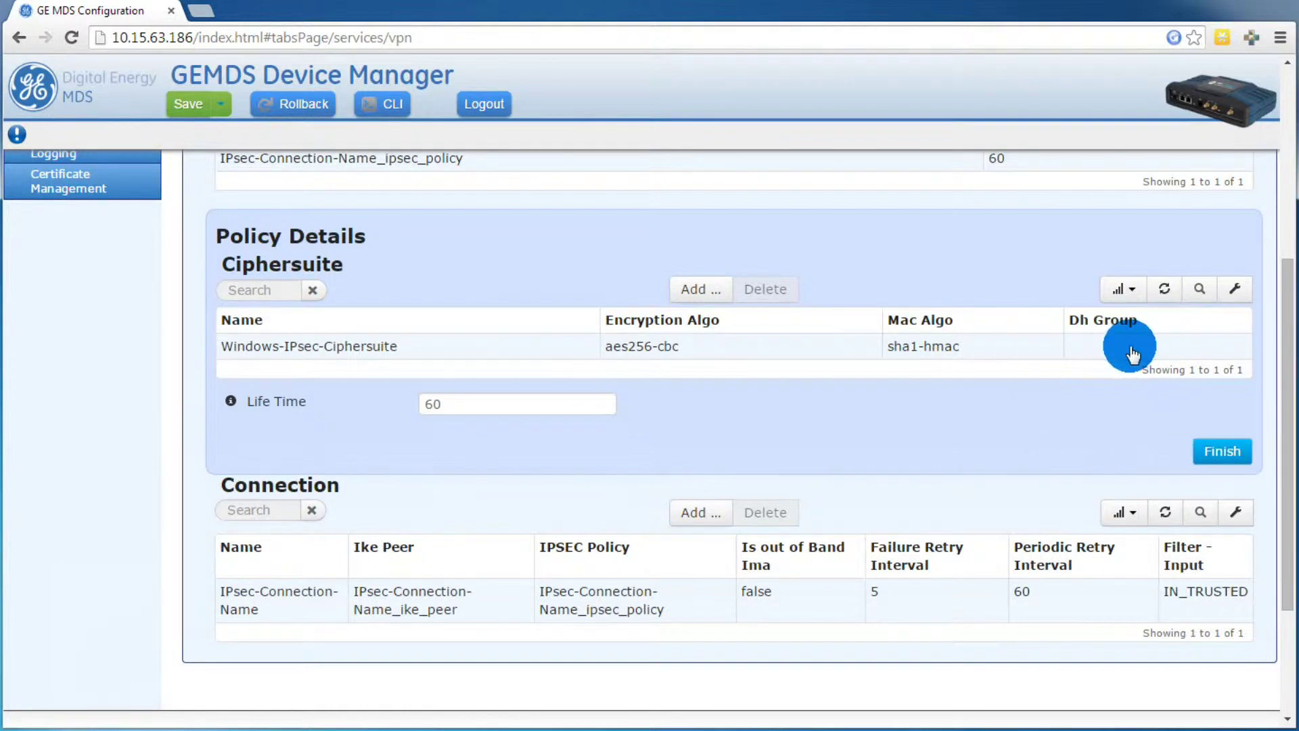
pyautogui.click(1207, 450)
# Step: Add a new IPsec connection named 'Windows-IPsec-Connection'
pyautogui.scroll(3, 704, 402)
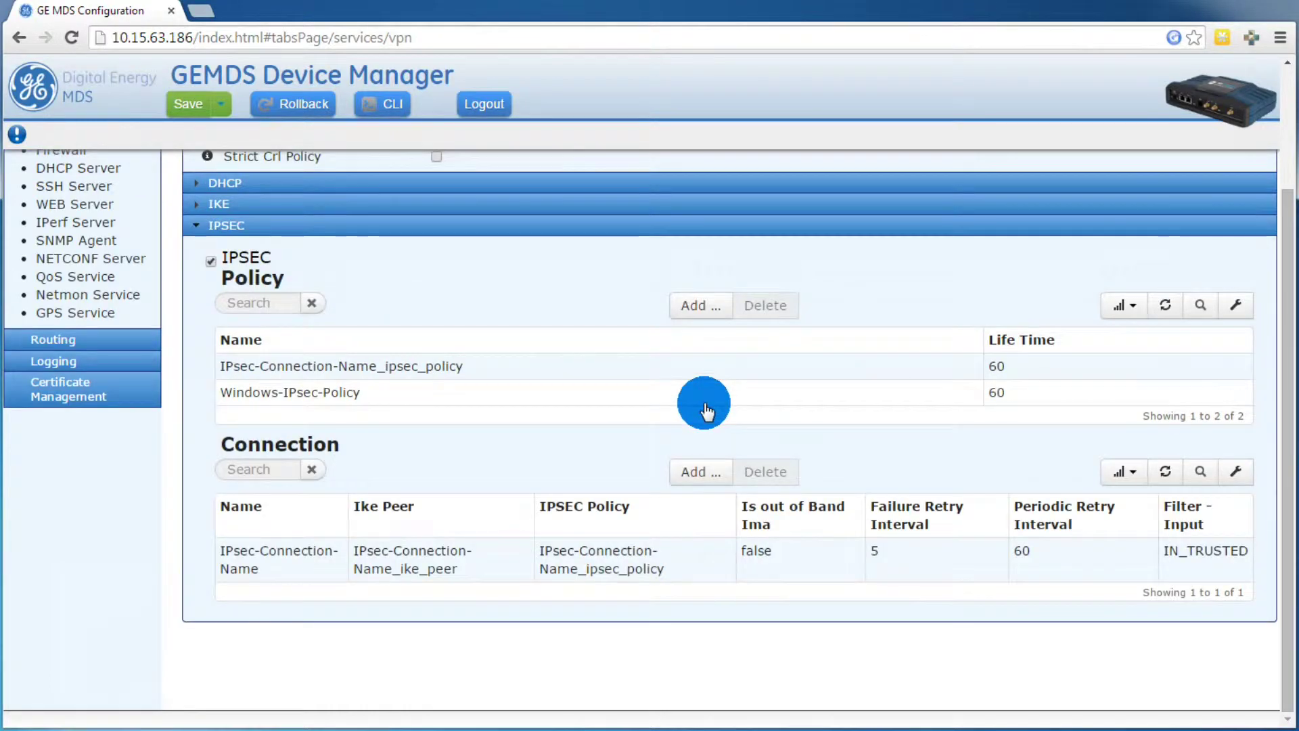
pyautogui.click(695, 476)
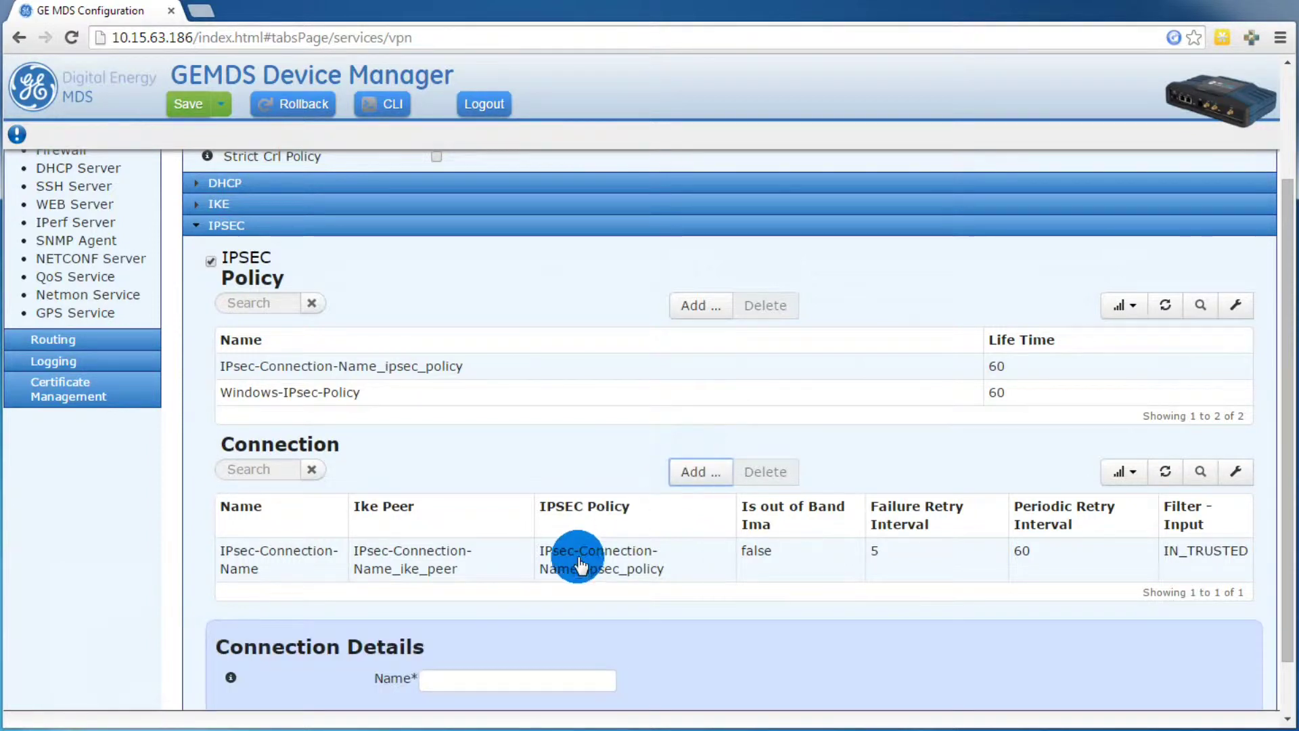
pyautogui.scroll(-2, 551, 550)
pyautogui.click(525, 556)
pyautogui.write('W')
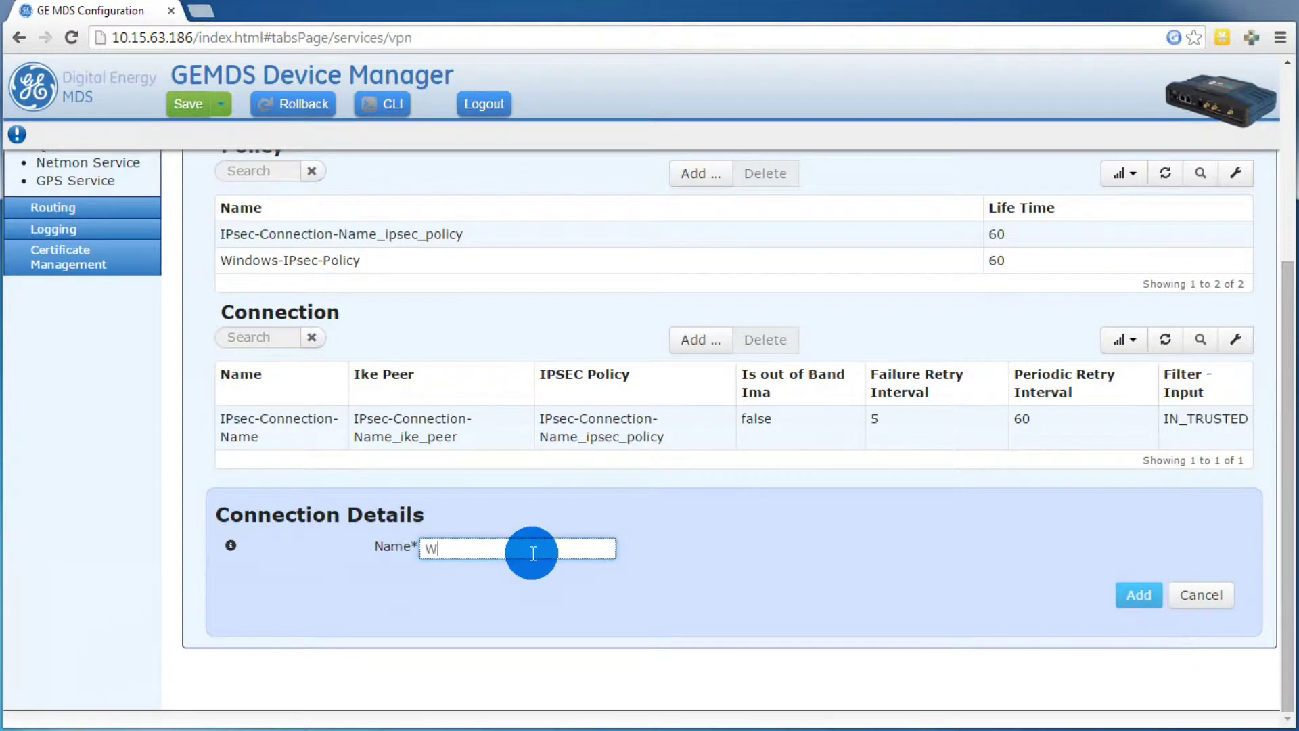
pyautogui.write('indows-IPsec-Connection')
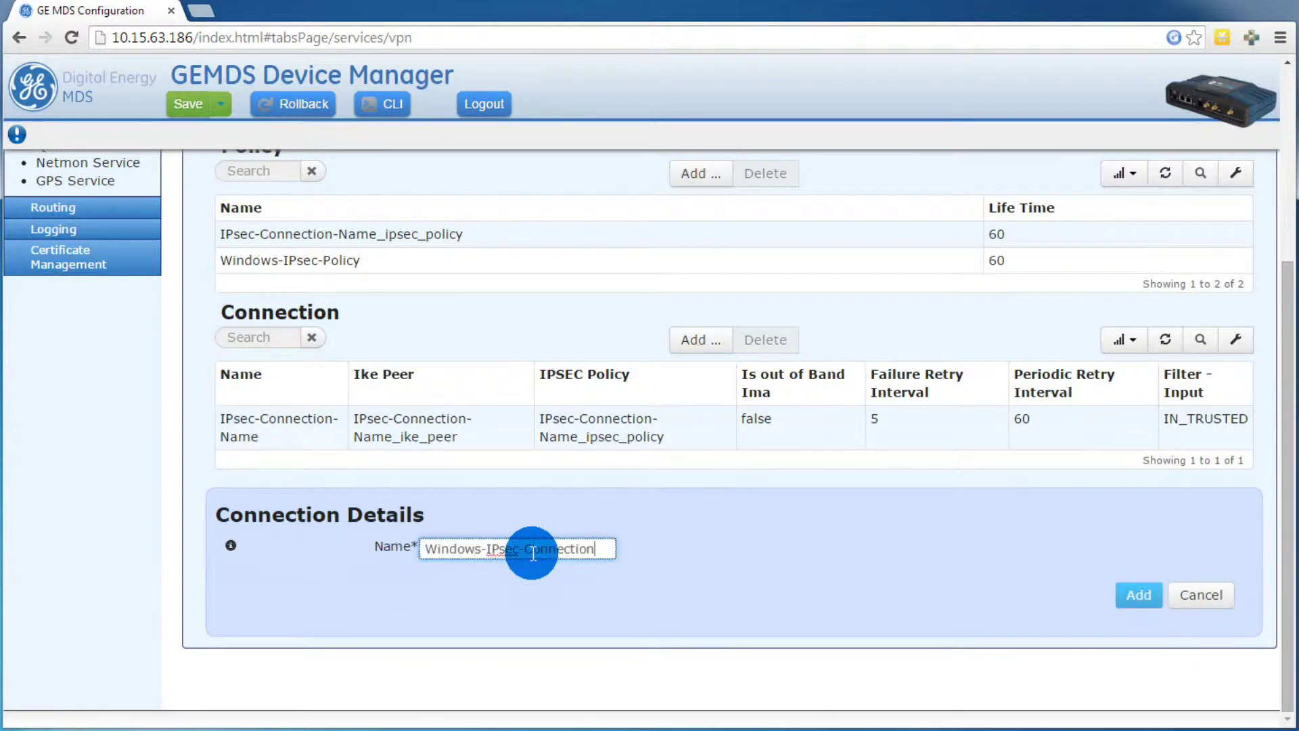
pyautogui.click(1142, 595)
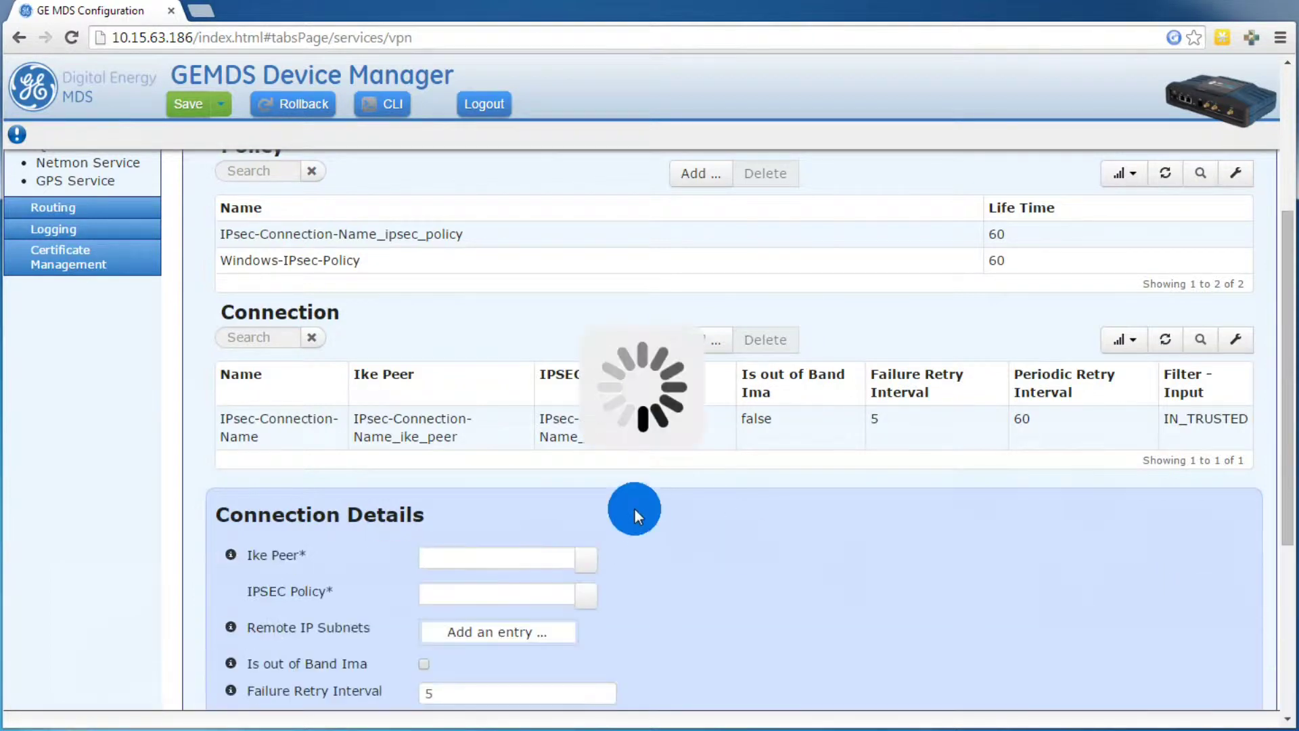
# Step: Set the connection's IKE peer to Windows-IKE-Peer and pick Windows-IPsec-Policy
pyautogui.scroll(-3, 609, 489)
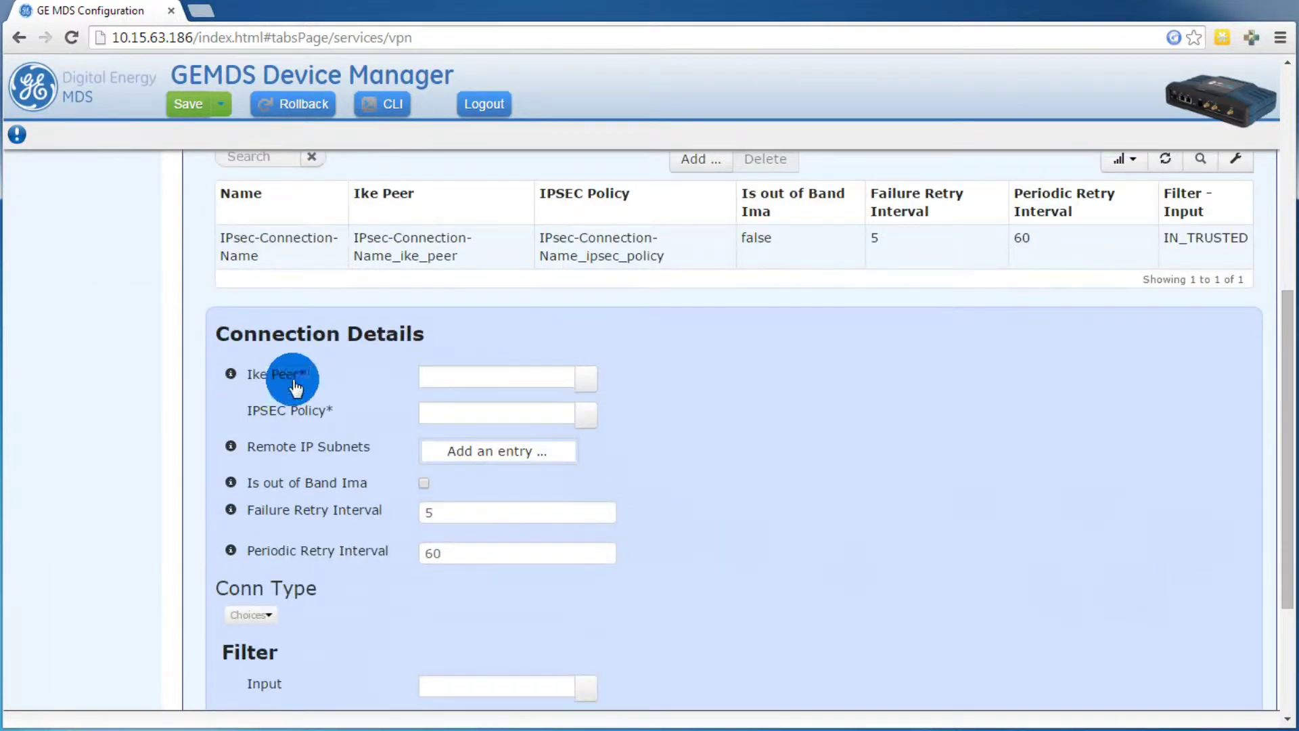
pyautogui.click(590, 382)
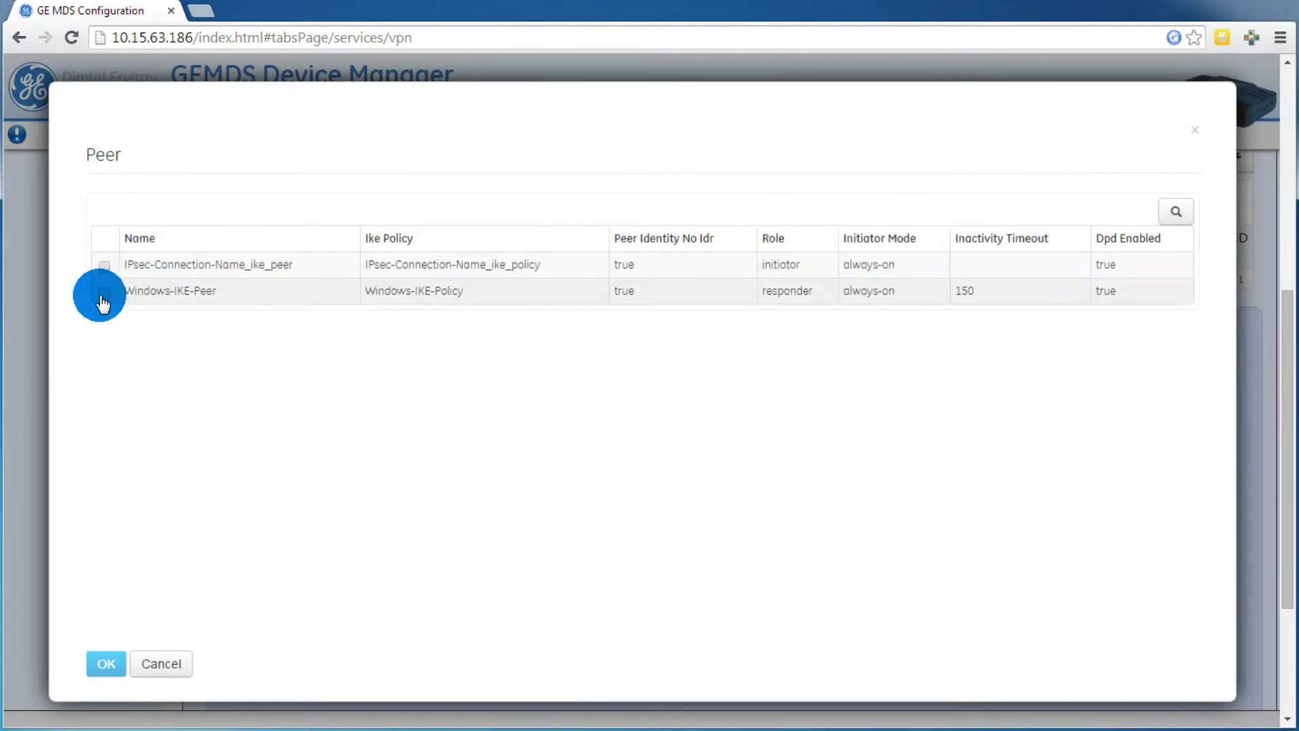
pyautogui.click(103, 294)
pyautogui.click(106, 663)
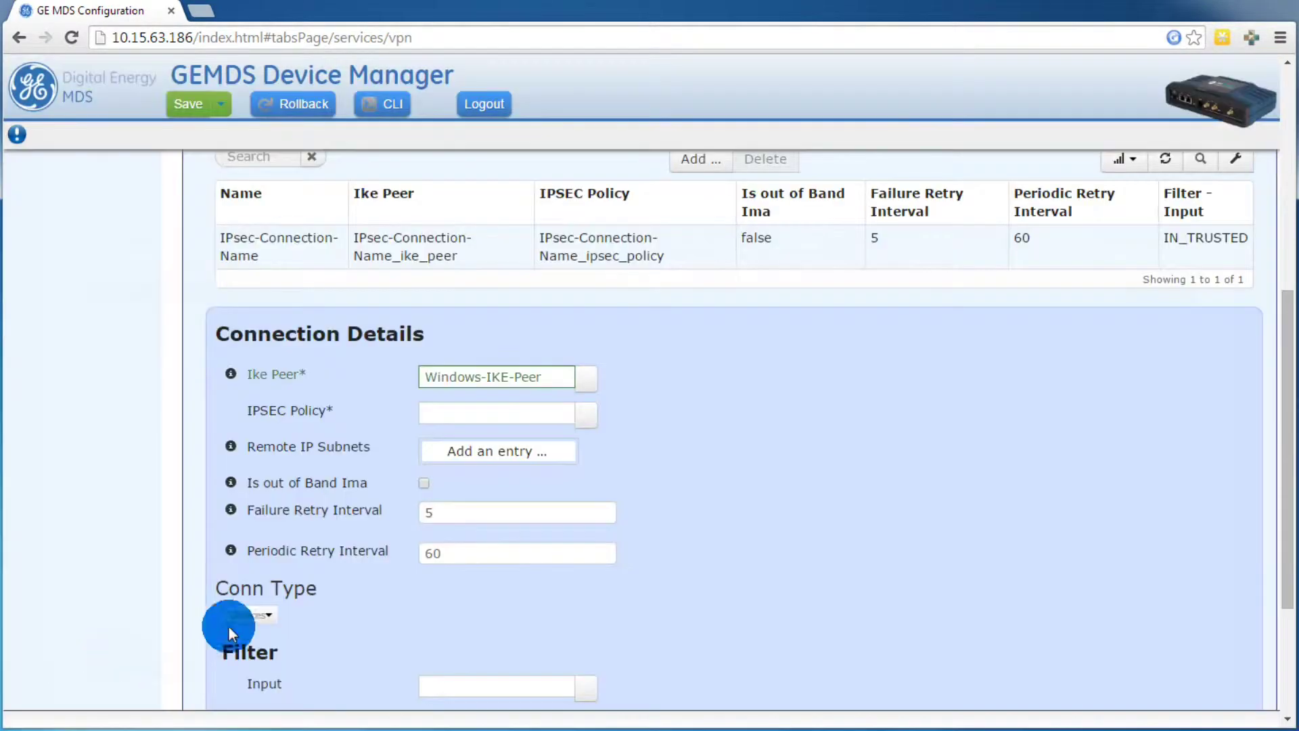
pyautogui.click(586, 412)
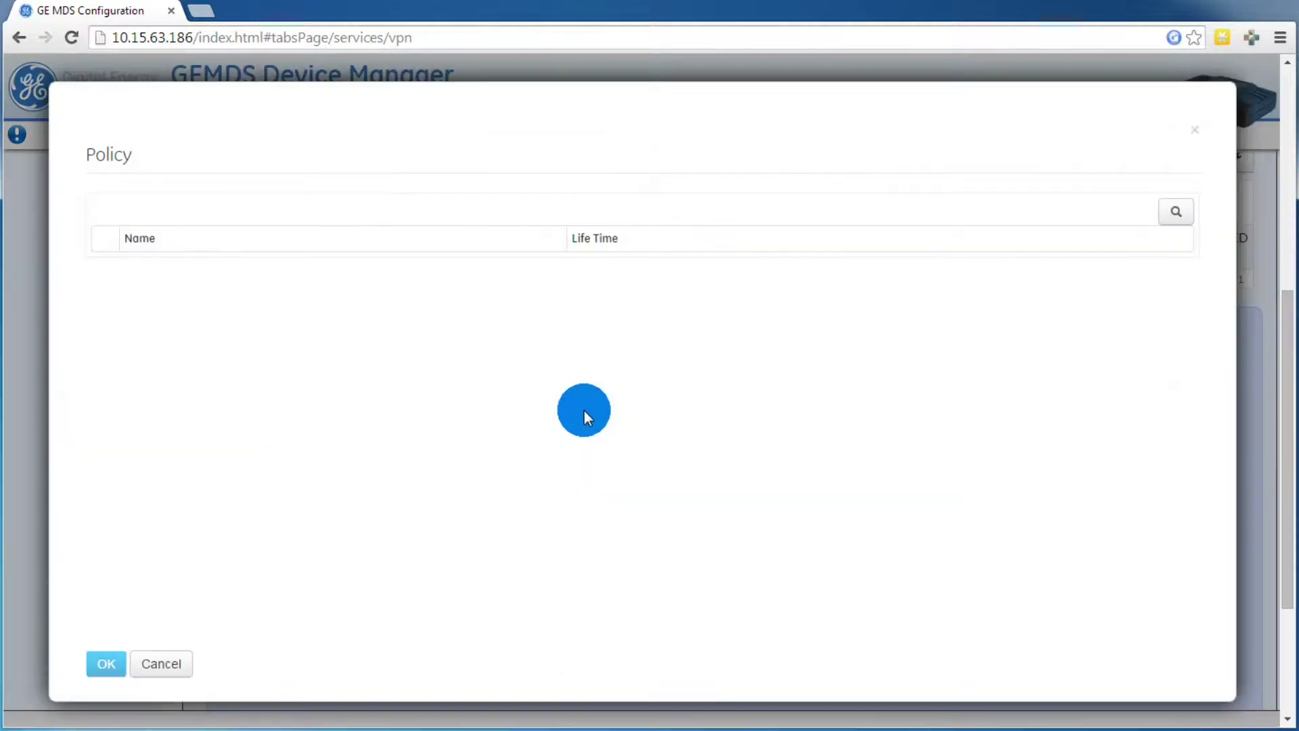
pyautogui.click(105, 292)
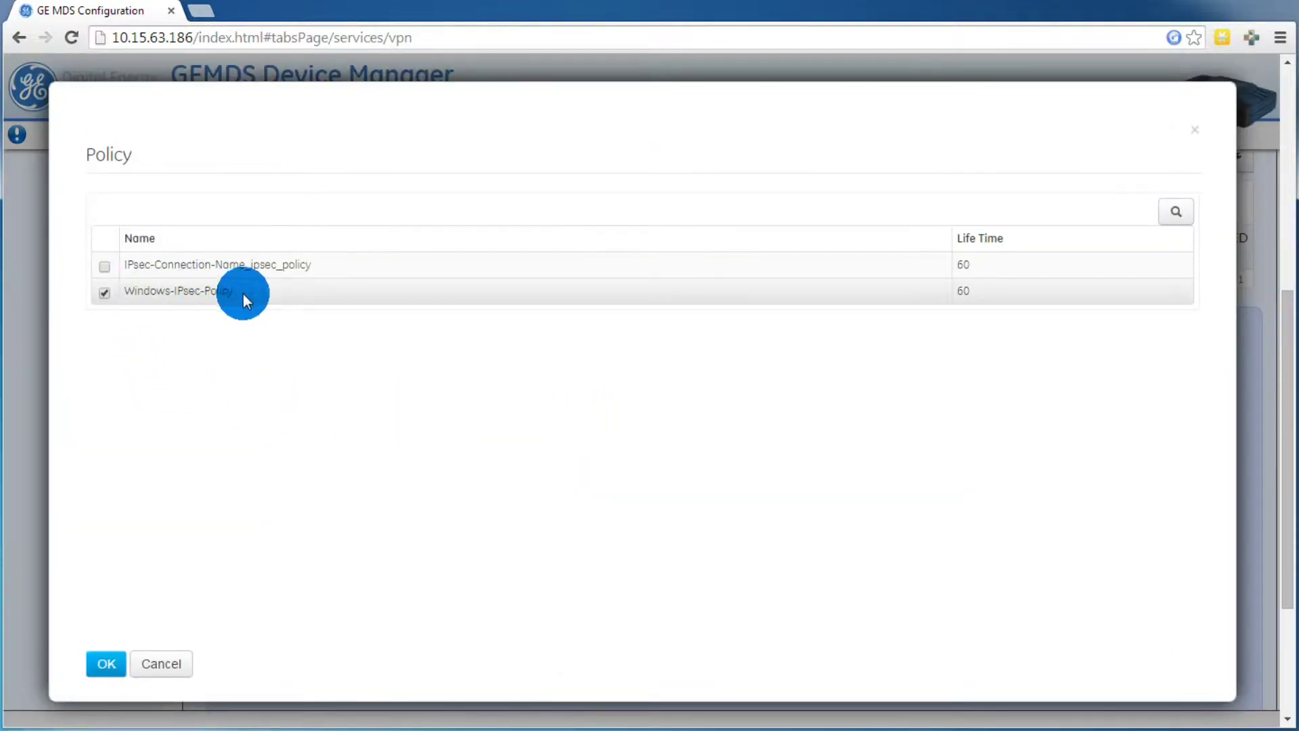
# Step: Confirm Windows-IPsec-Policy and set the input filter to IN_TRUSTED
pyautogui.click(106, 663)
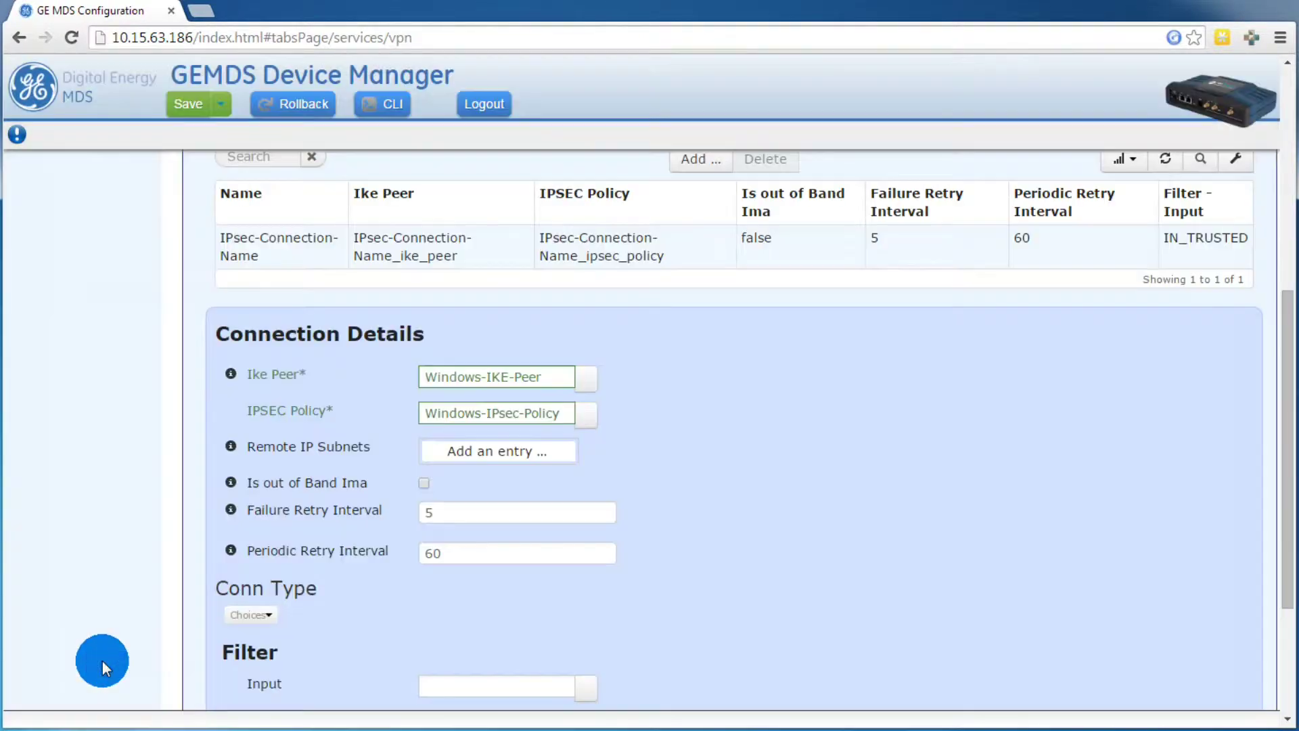
pyautogui.scroll(-1, 663, 499)
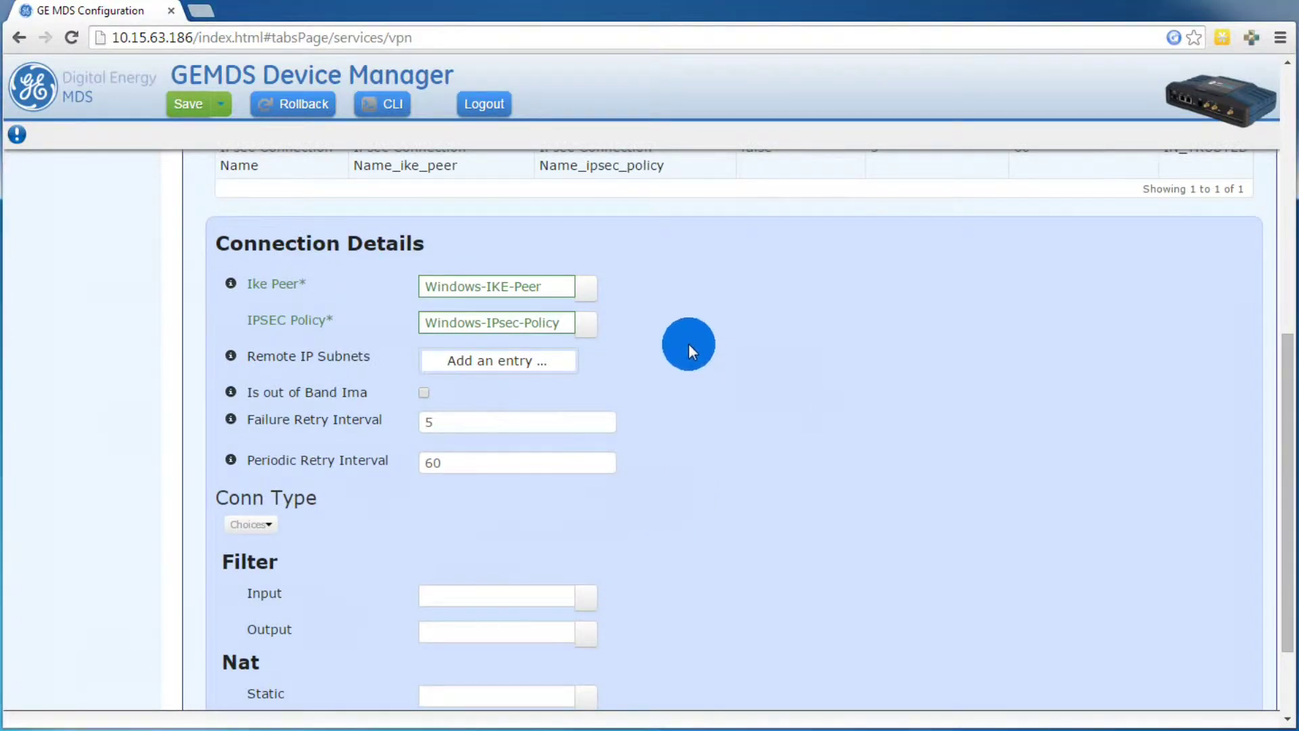
pyautogui.scroll(-1, 687, 342)
pyautogui.scroll(-1, 681, 346)
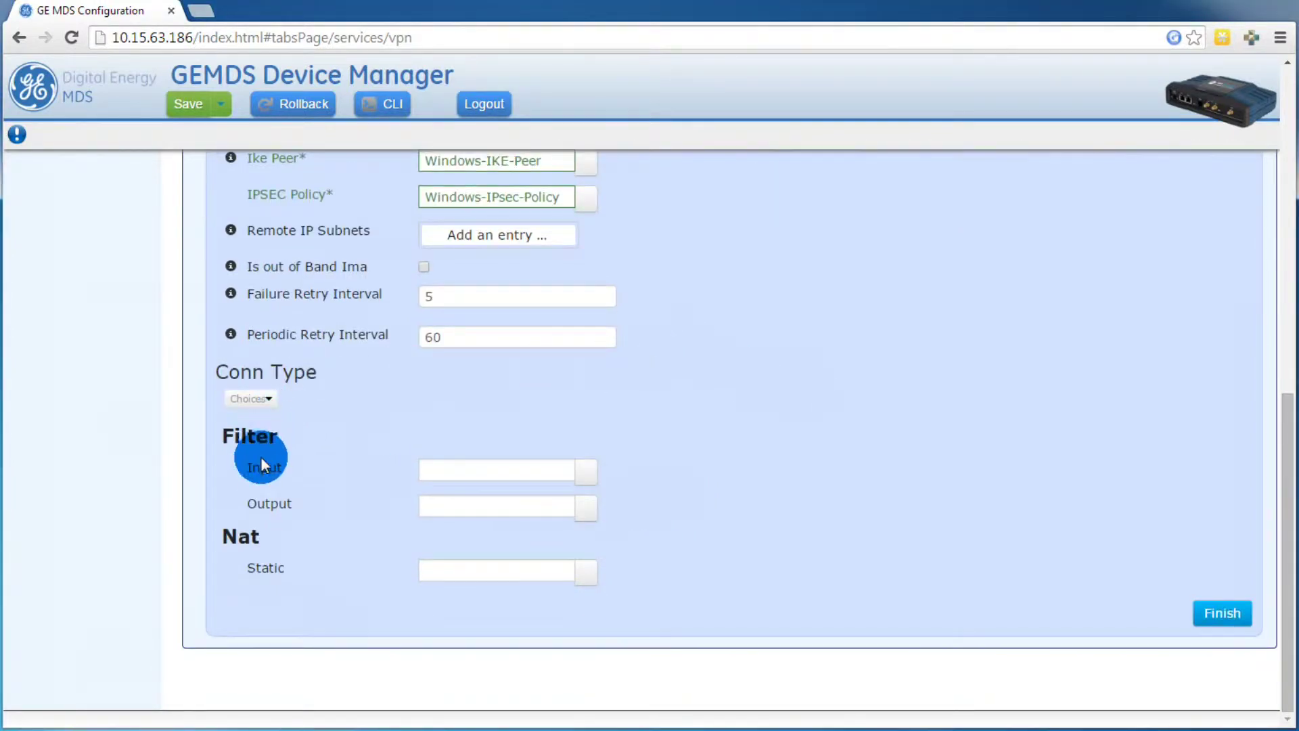
pyautogui.click(586, 478)
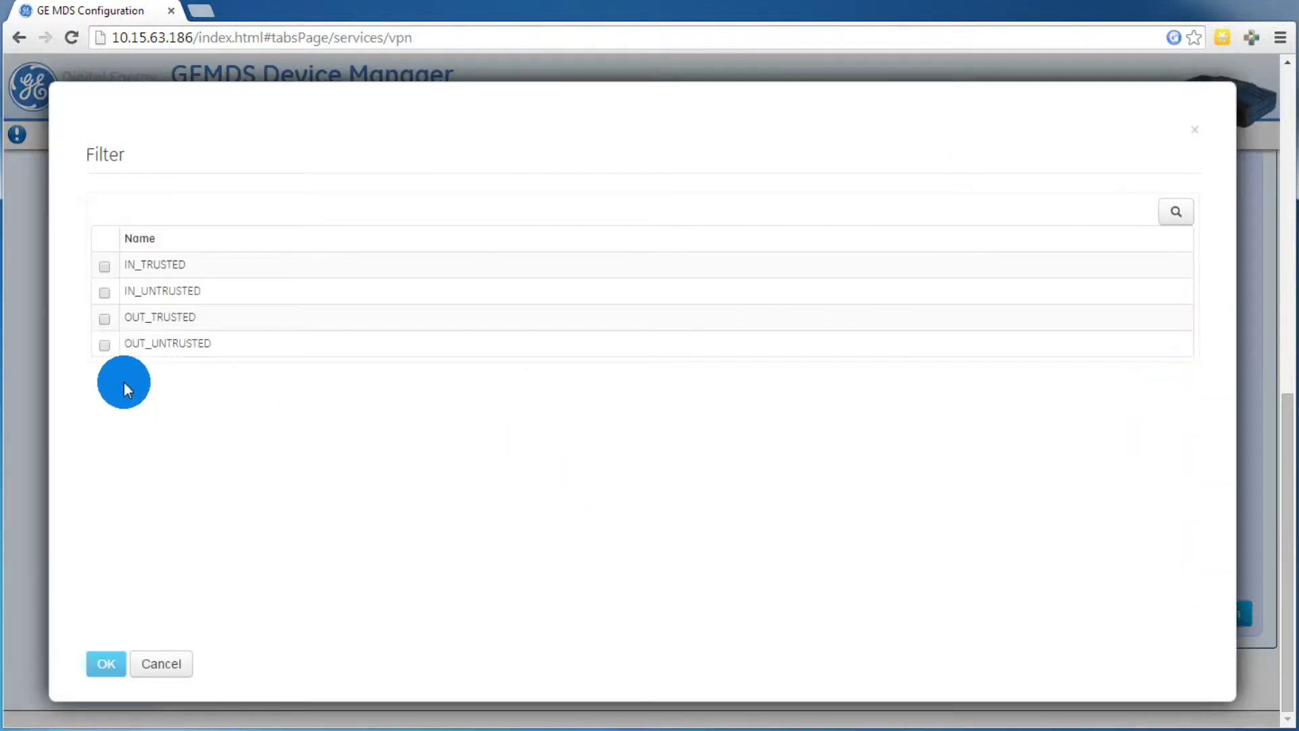
pyautogui.click(104, 268)
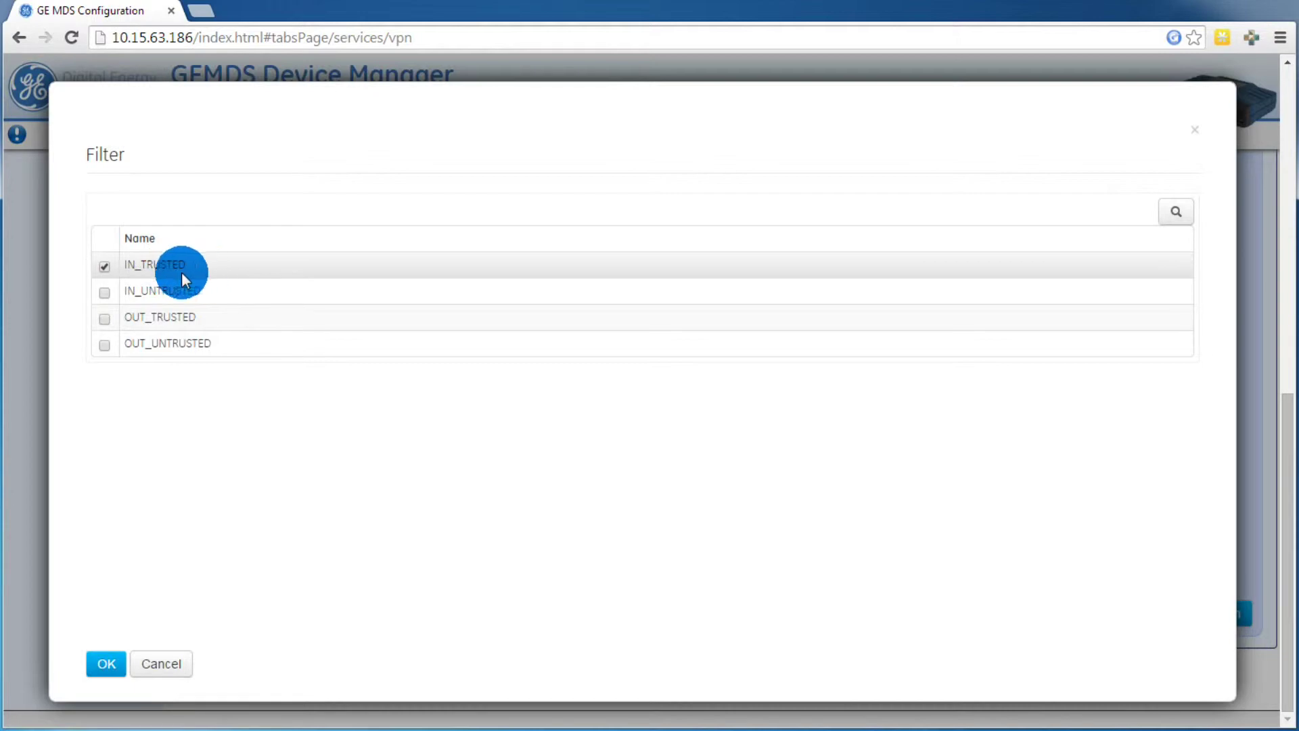
pyautogui.click(106, 664)
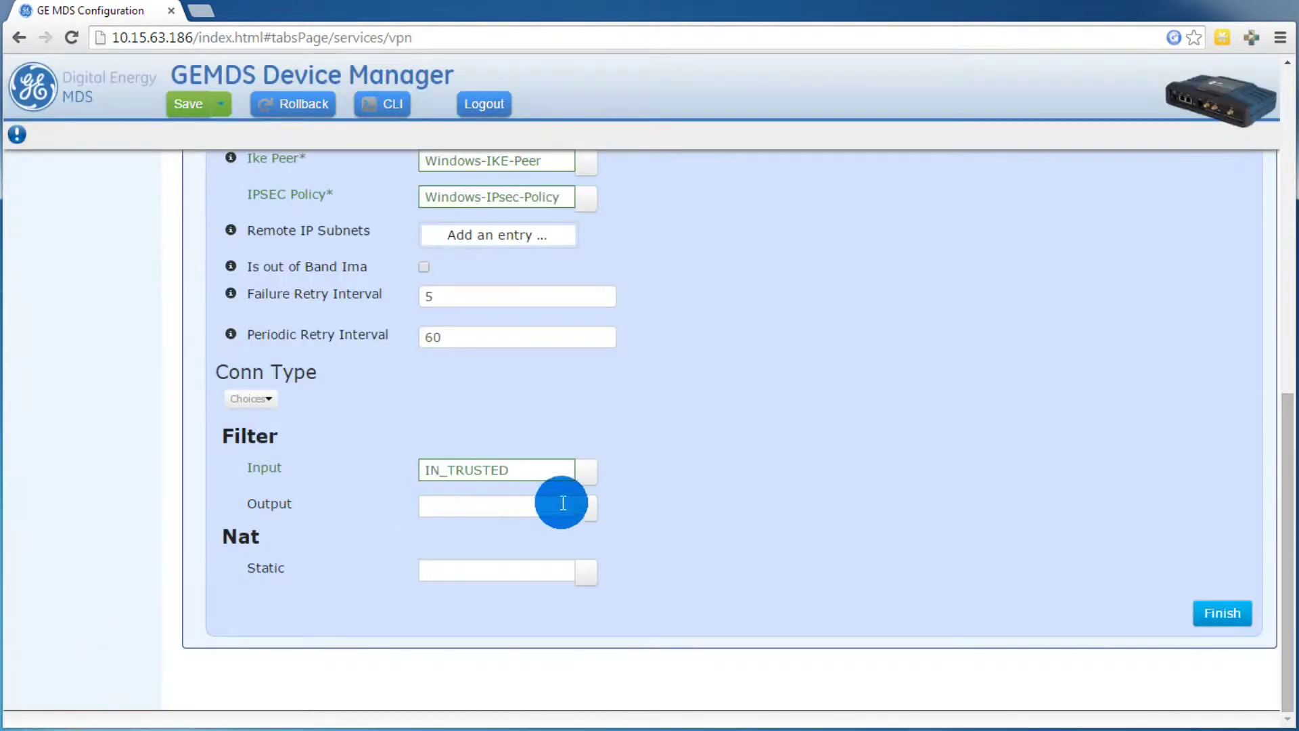
# Step: Set the output filter to OUT_TRUSTED
pyautogui.click(587, 509)
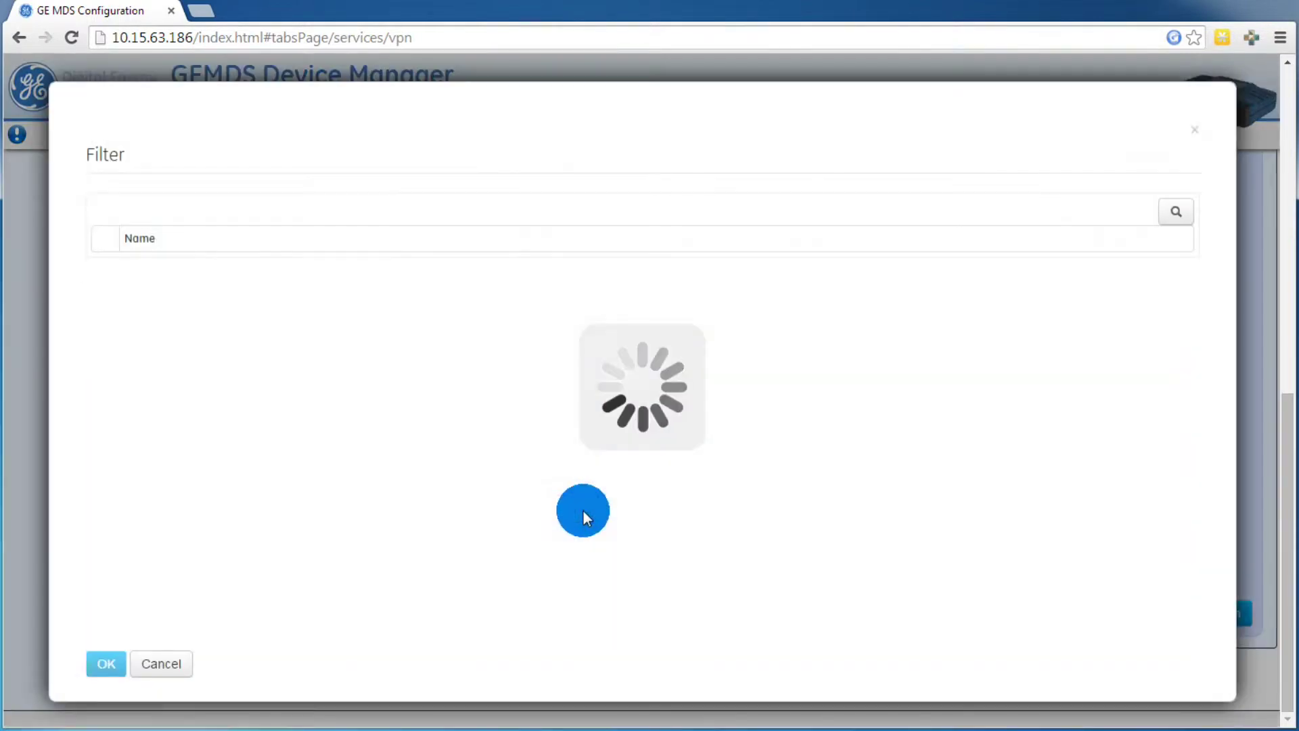
pyautogui.click(105, 319)
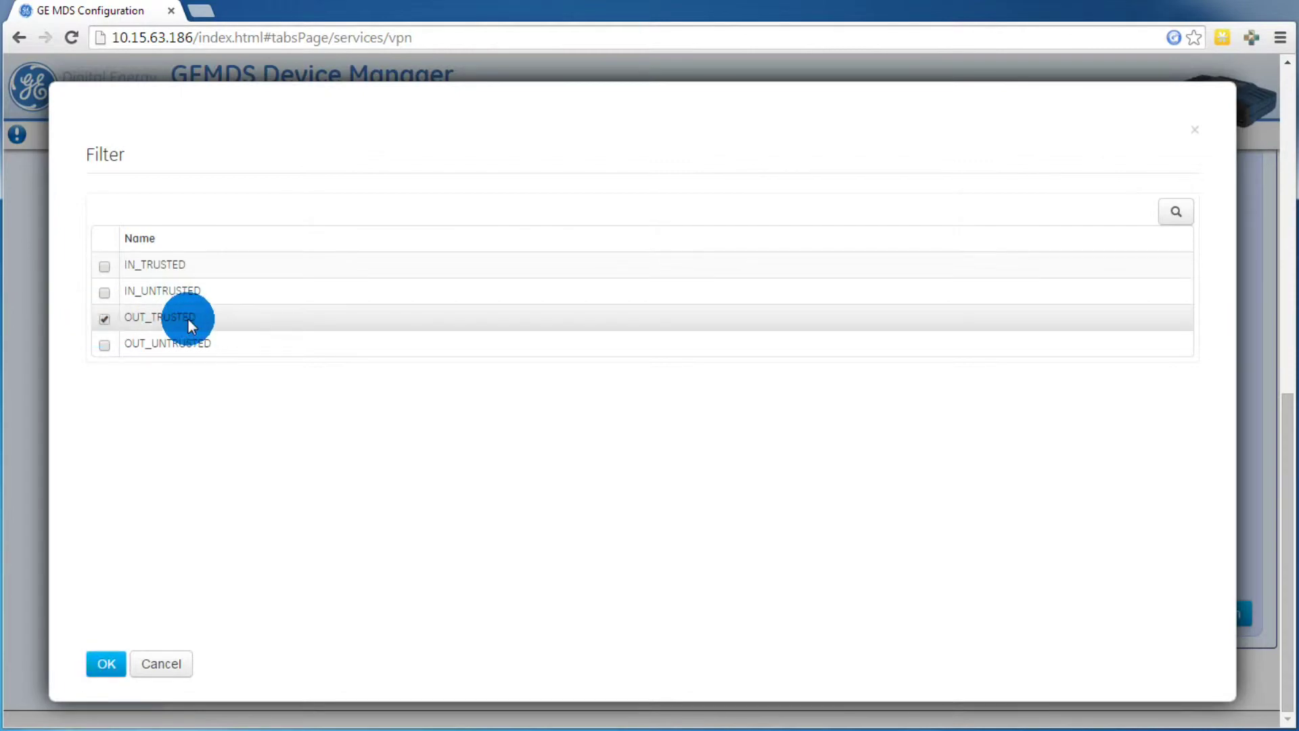
pyautogui.click(109, 662)
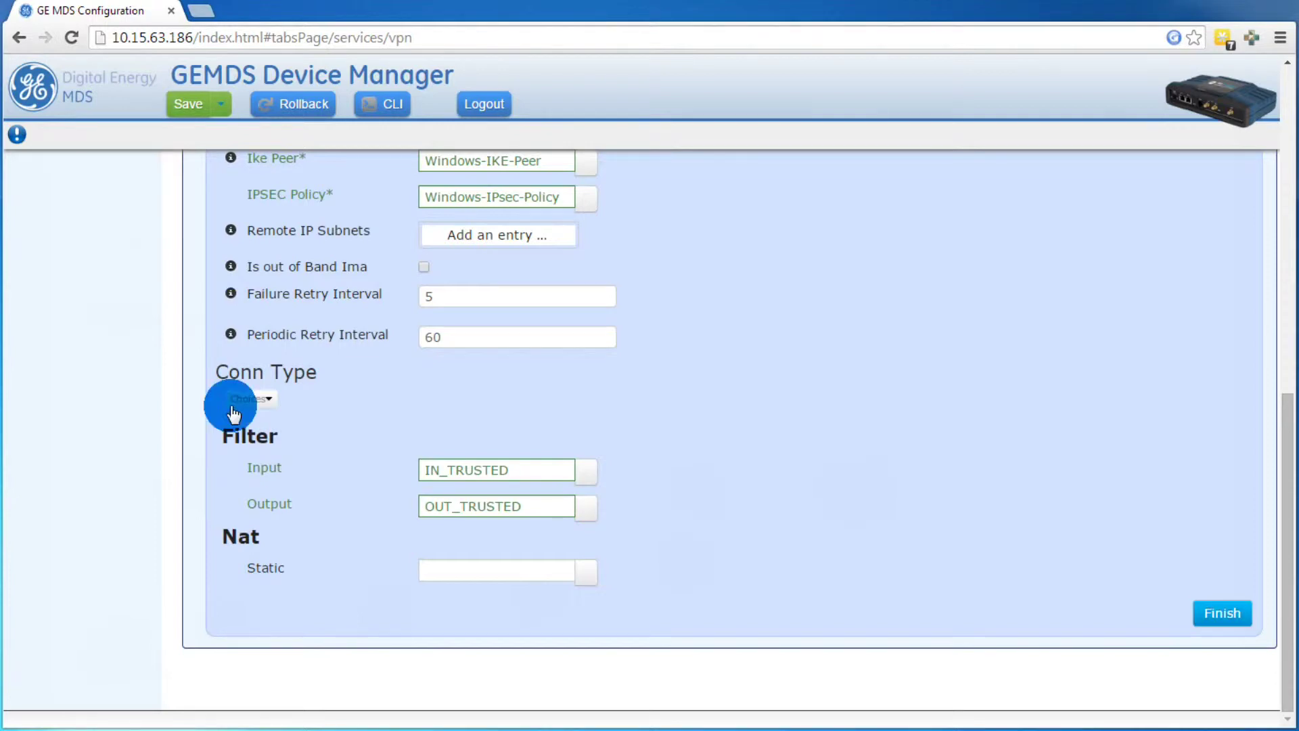
pyautogui.scroll(1, 867, 407)
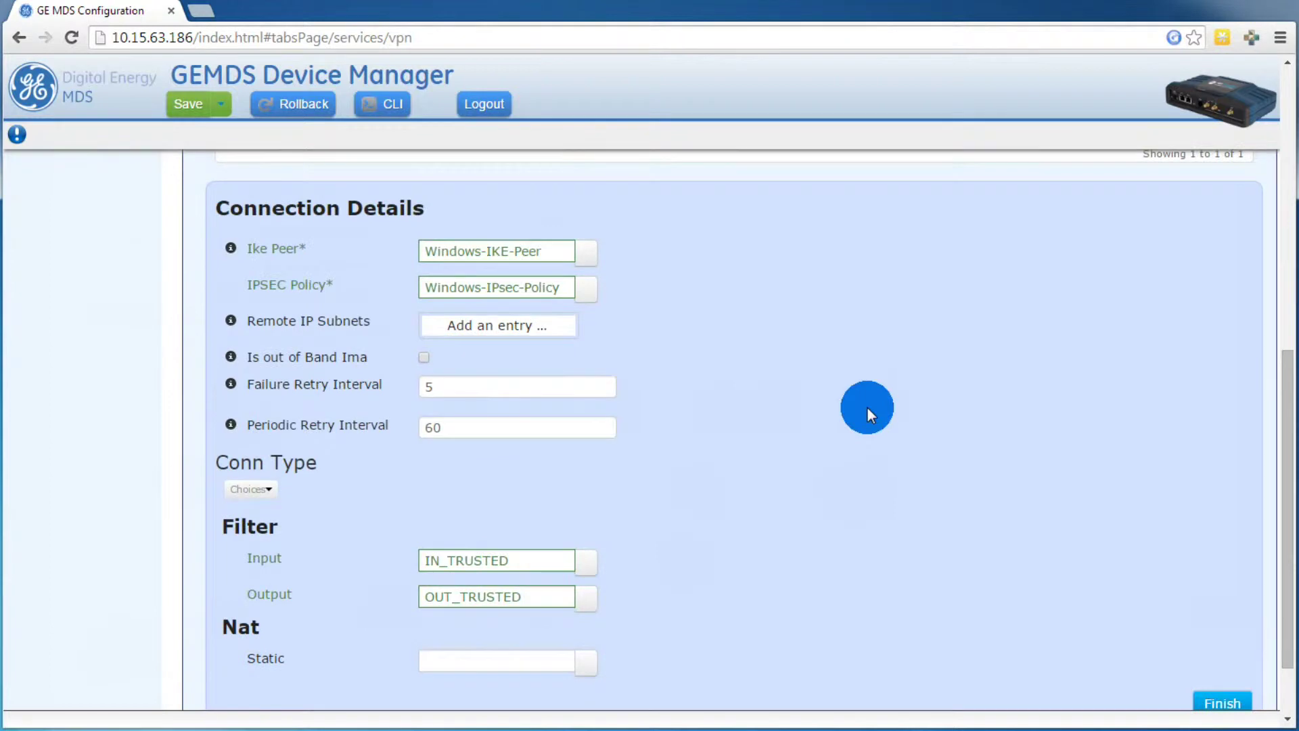
pyautogui.scroll(1, 866, 407)
pyautogui.scroll(-2, 867, 407)
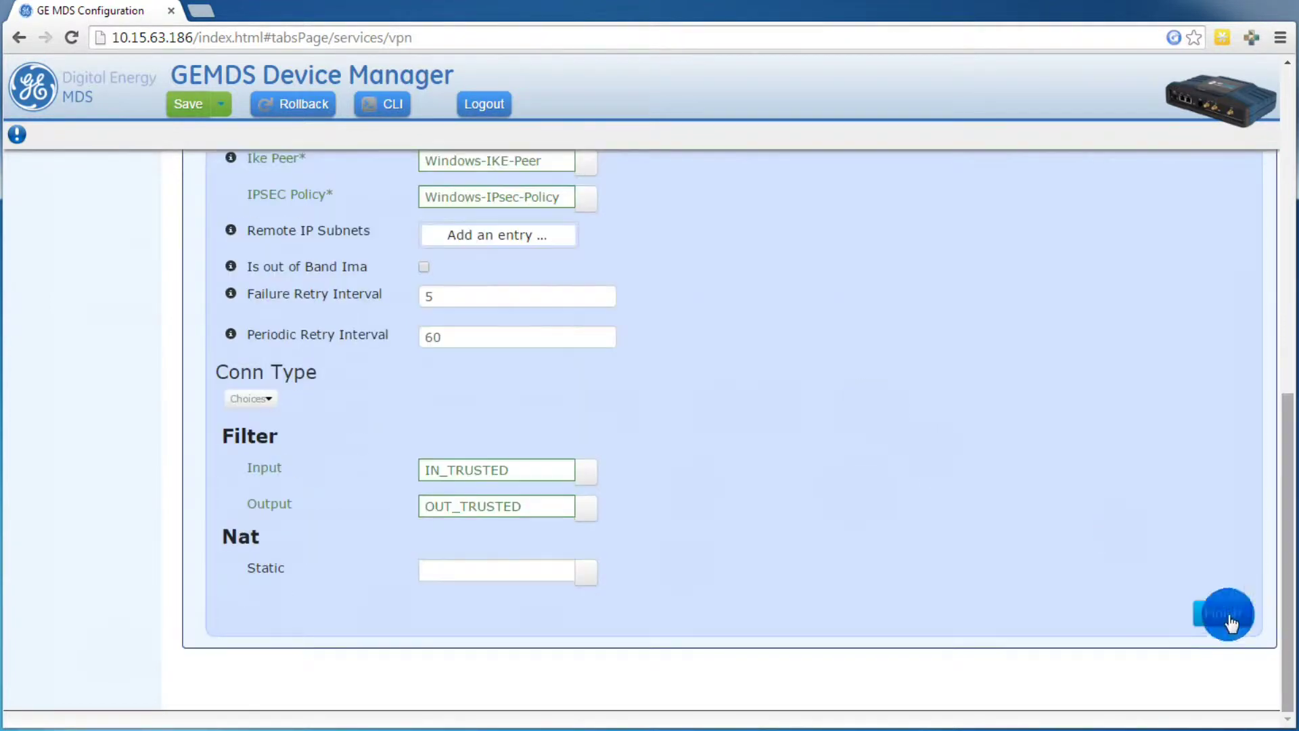
pyautogui.scroll(1, 842, 468)
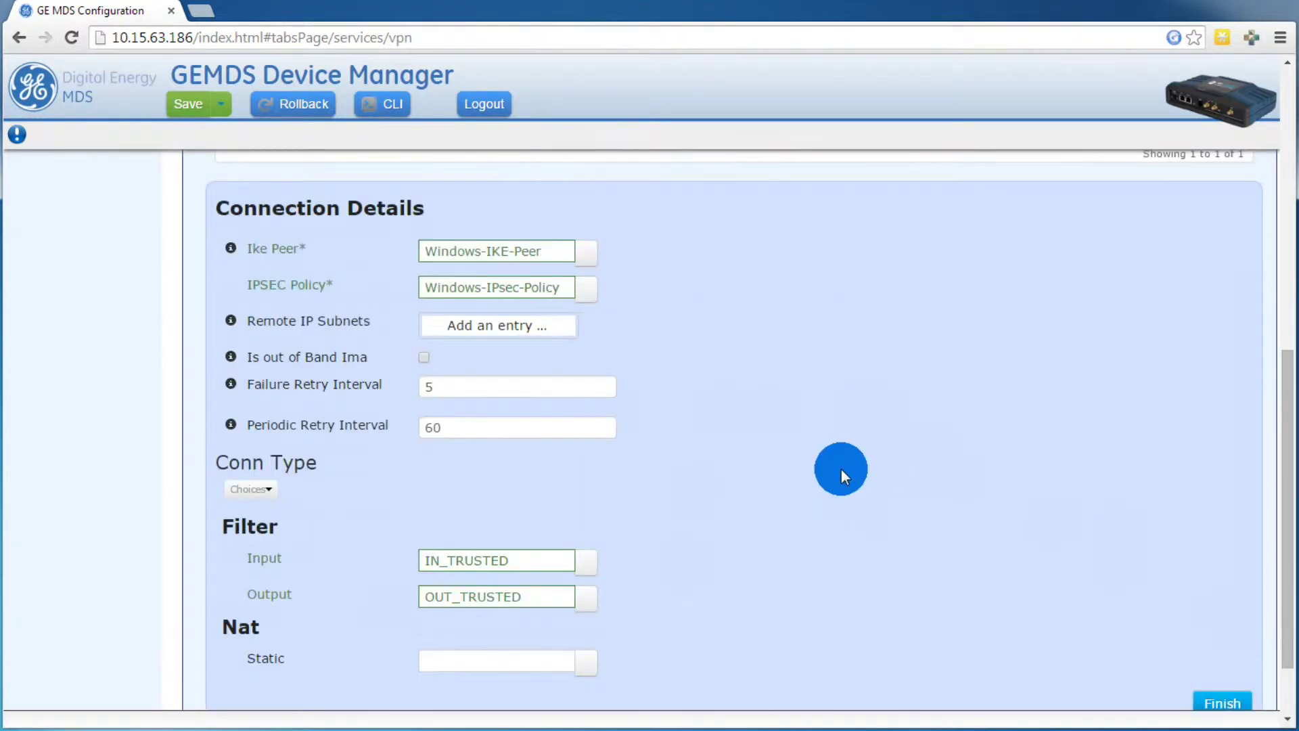
pyautogui.scroll(1, 842, 468)
pyautogui.scroll(1, 842, 468)
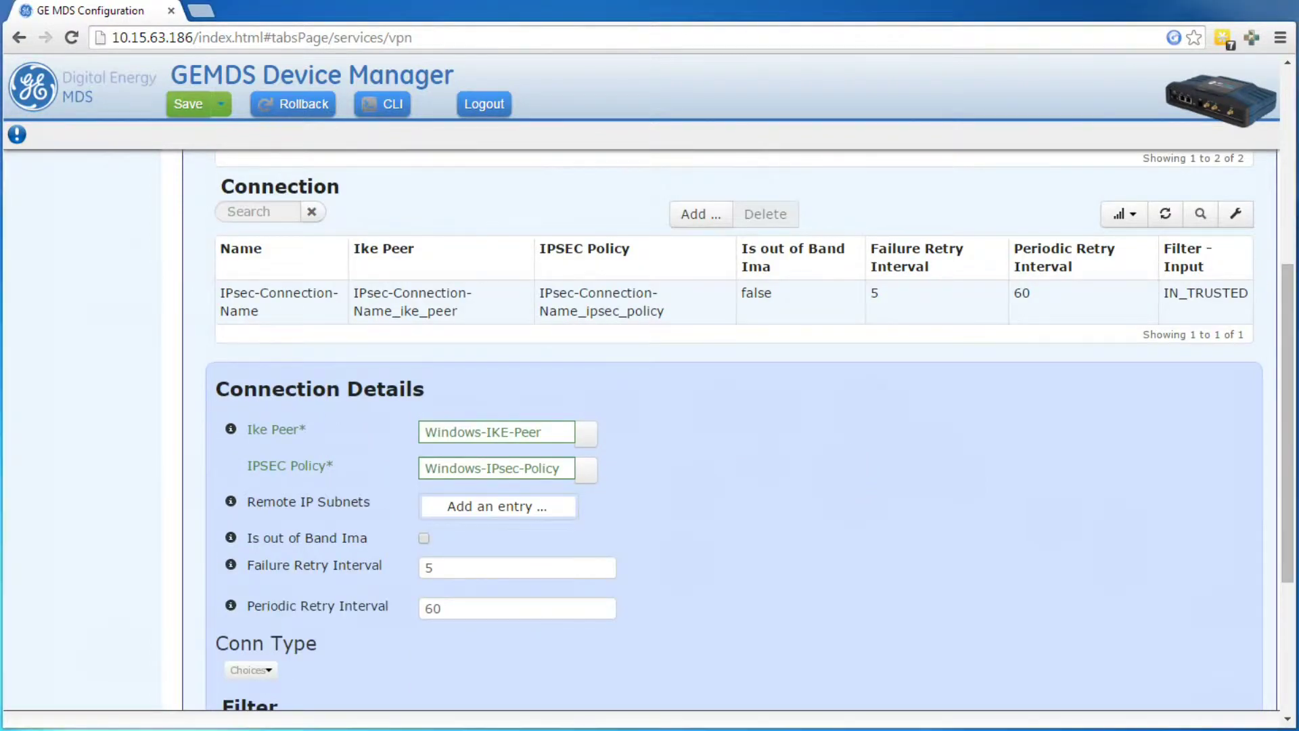
pyautogui.scroll(-1, 811, 525)
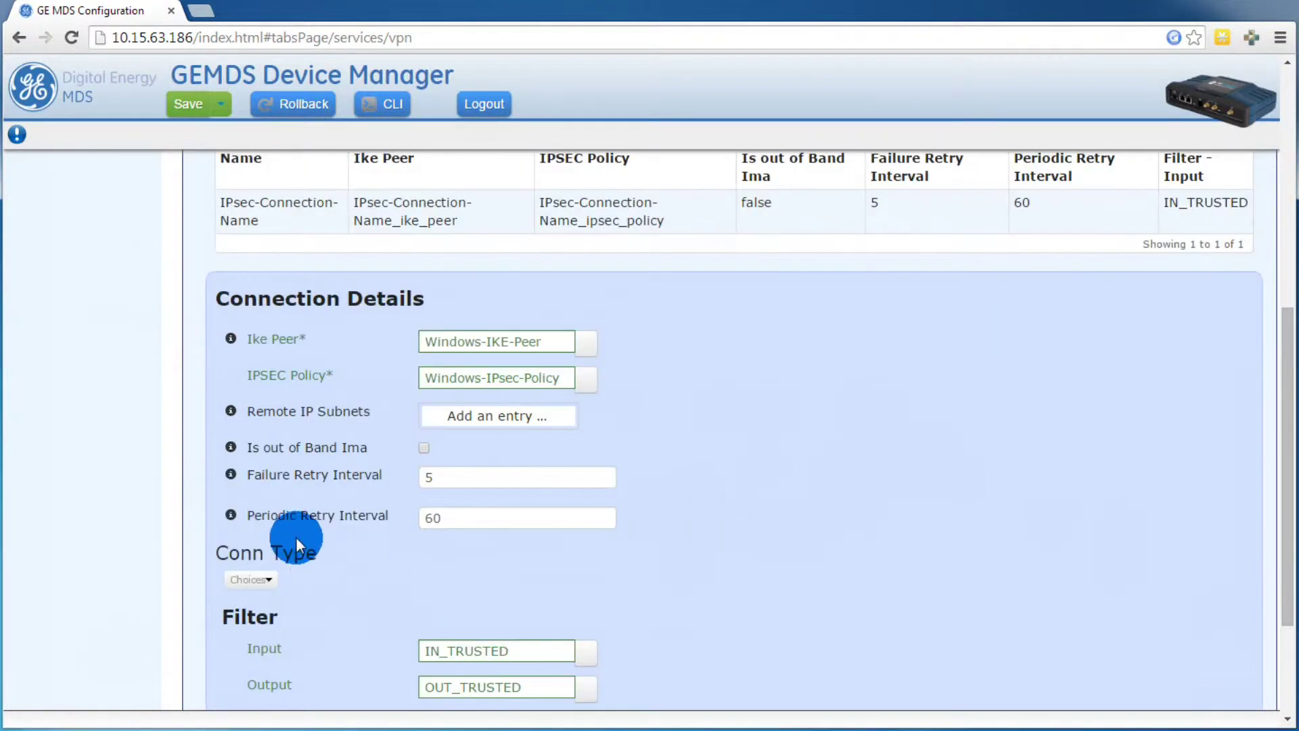
# Step: Set Conn Type to Host to Net with Local IP Subnet 192.168.63.128/26, then finish the connection
pyautogui.scroll(-1, 295, 537)
pyautogui.click(263, 489)
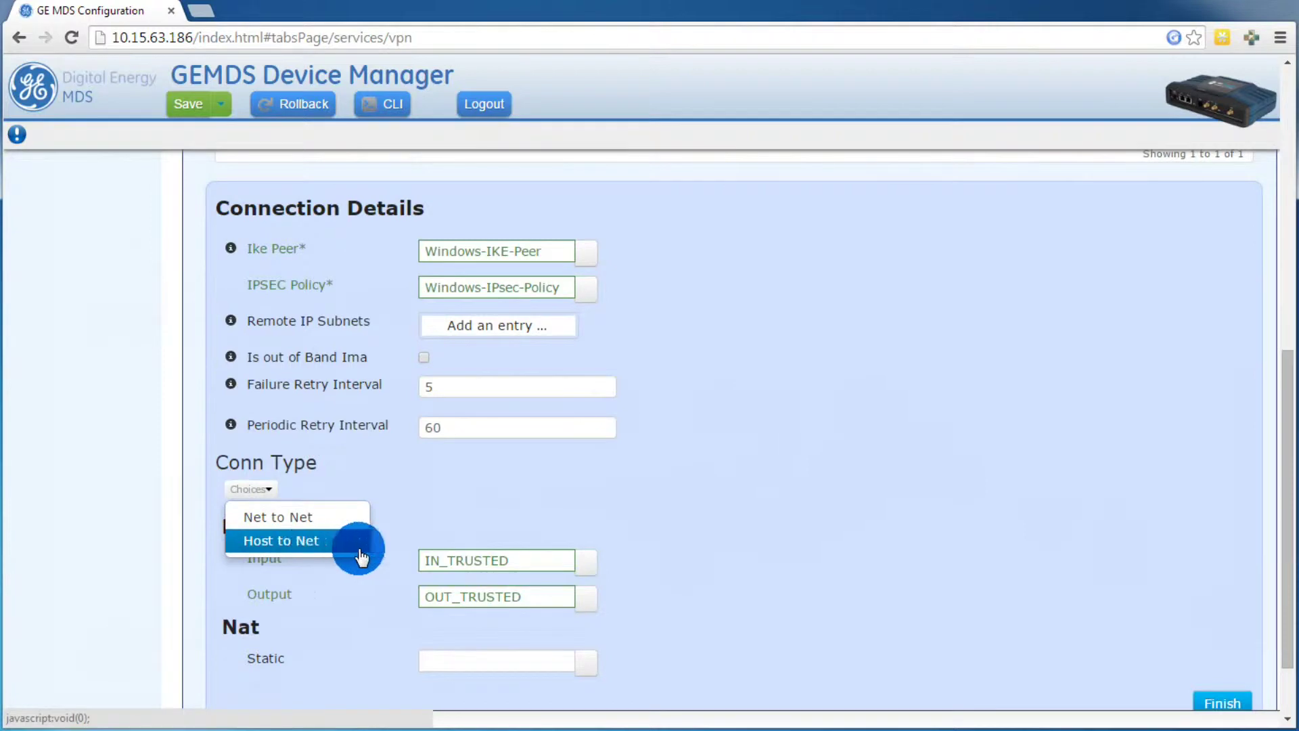
pyautogui.click(294, 540)
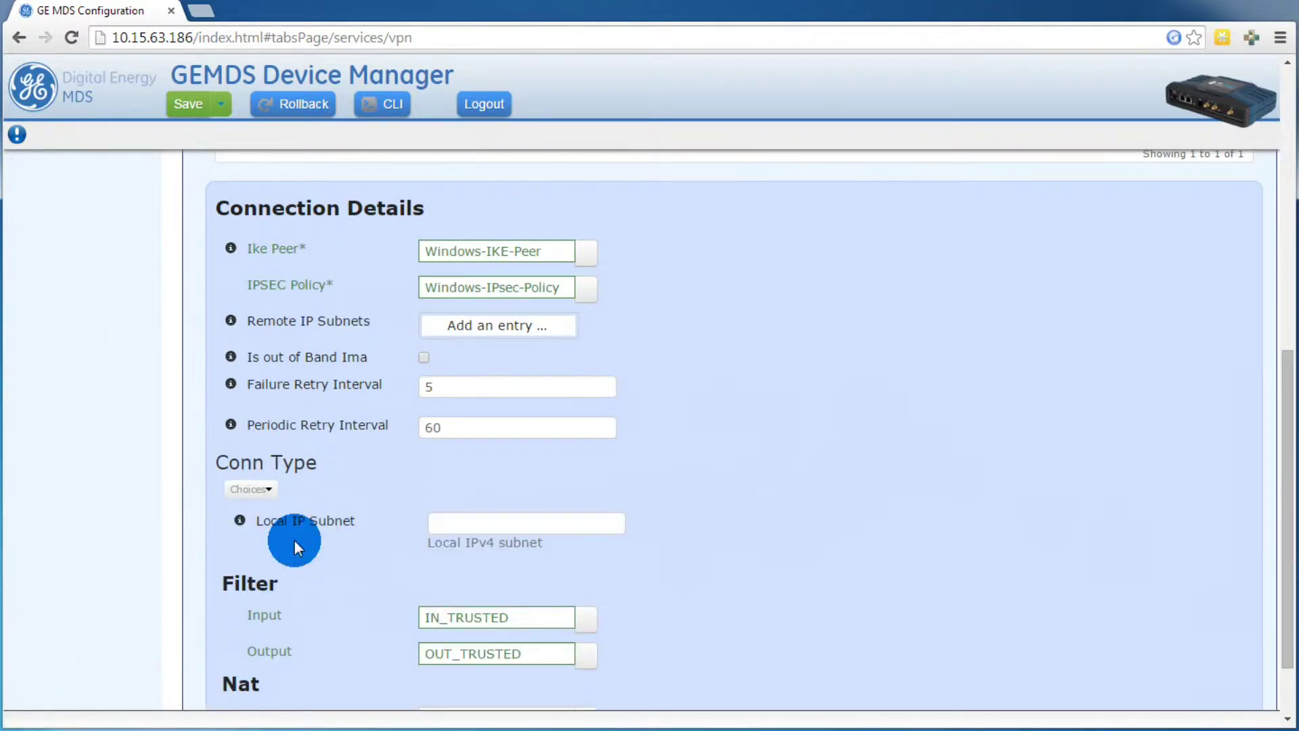
pyautogui.click(493, 523)
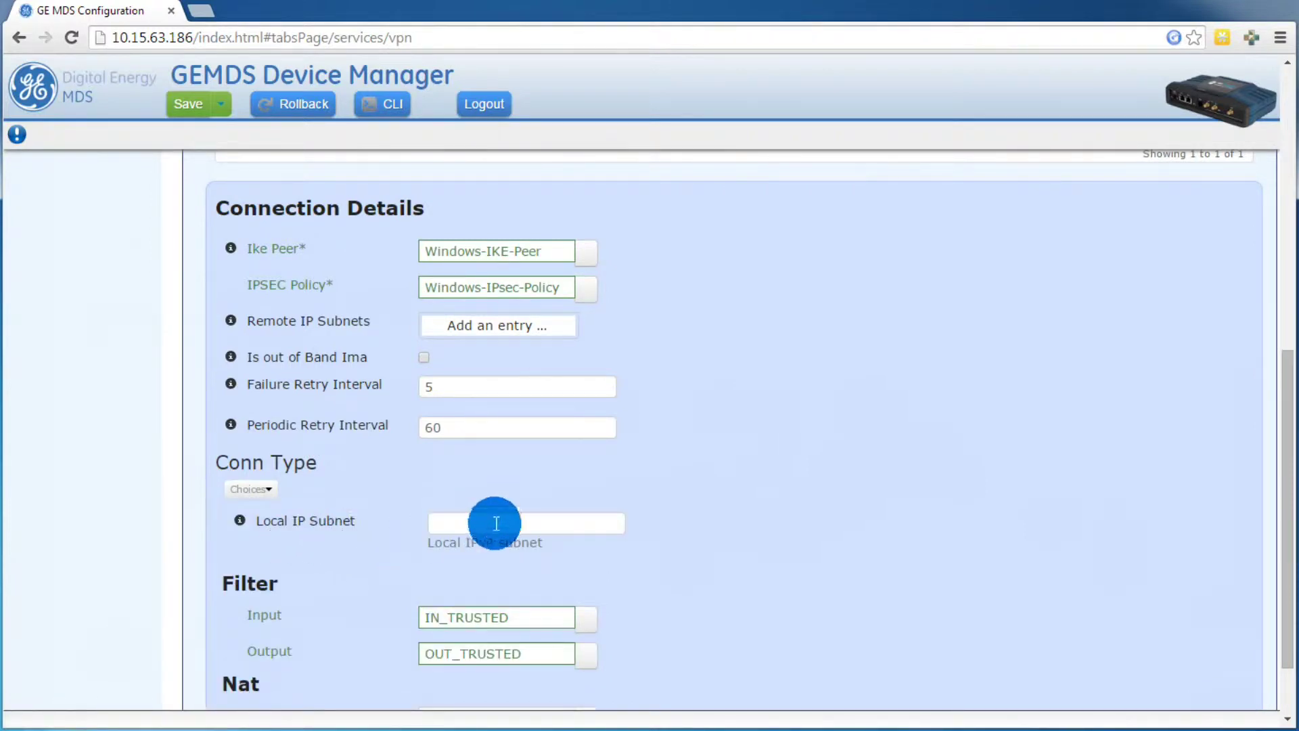
pyautogui.click(499, 523)
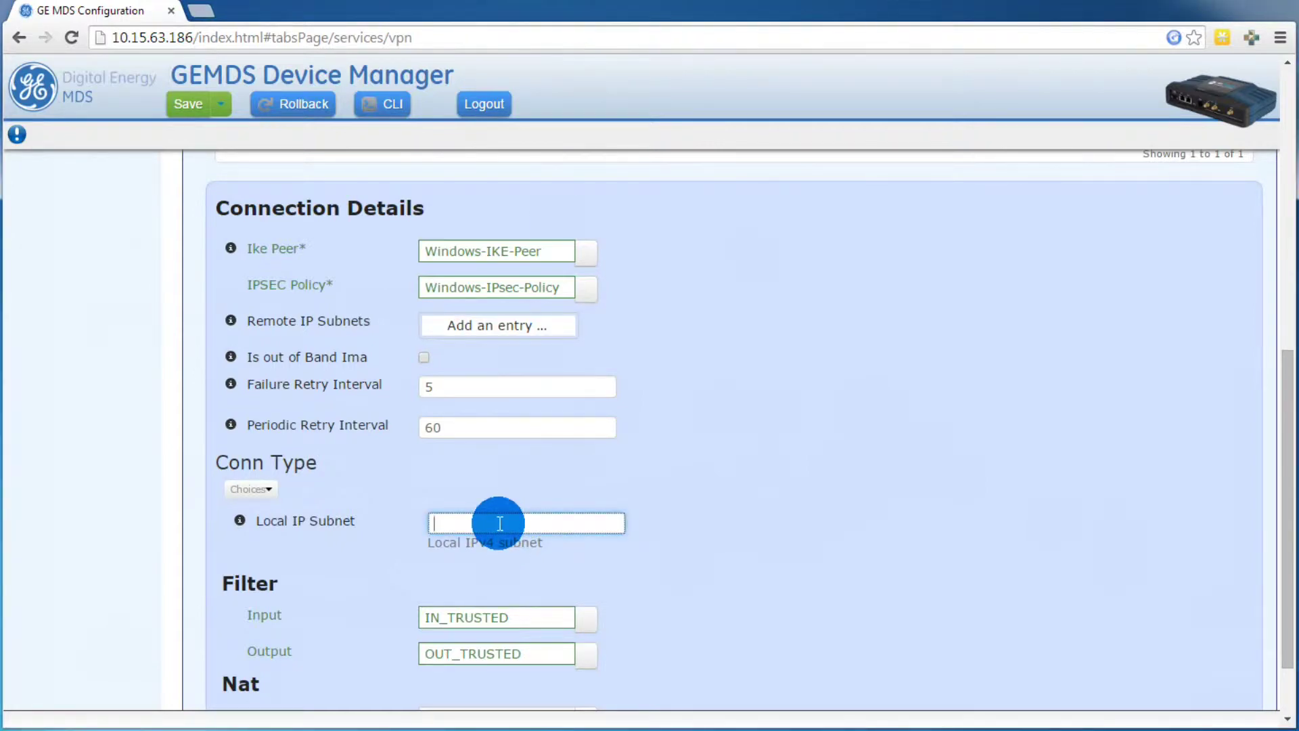
pyautogui.write('192.168.63.128/26')
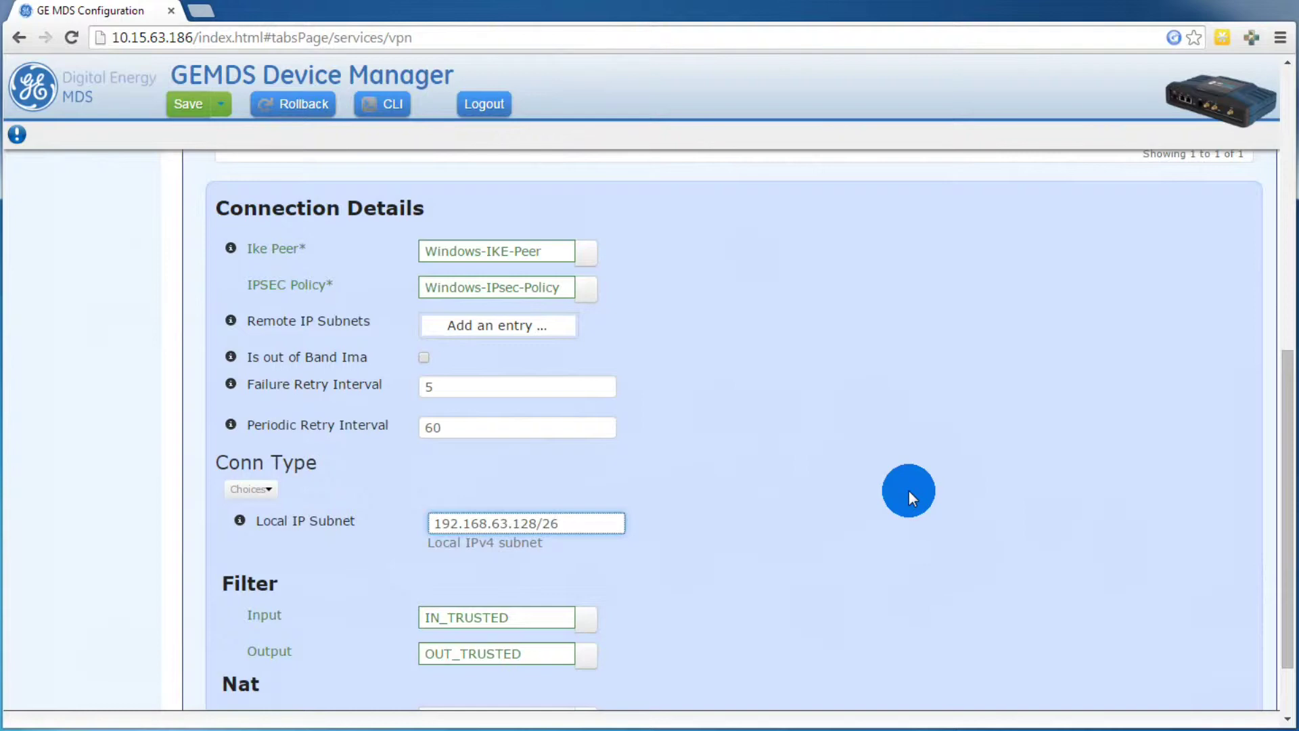
pyautogui.click(908, 489)
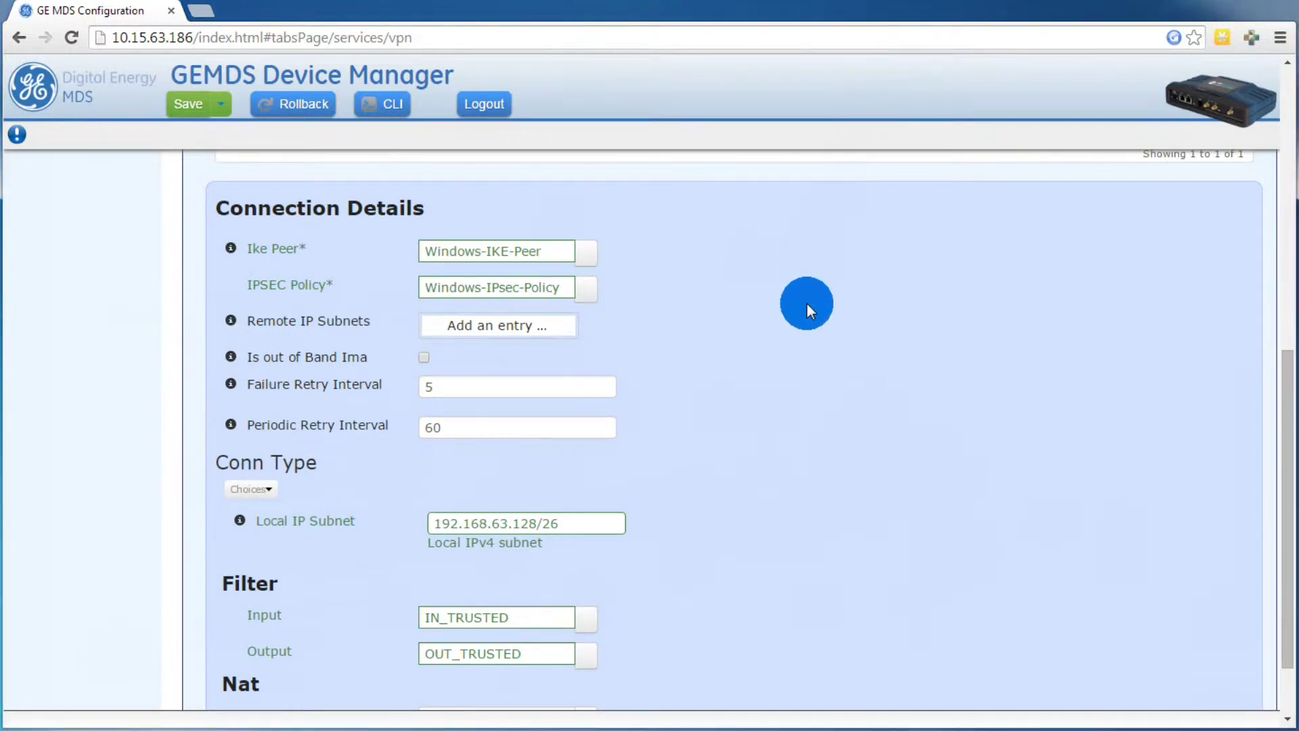
pyautogui.scroll(-3, 806, 302)
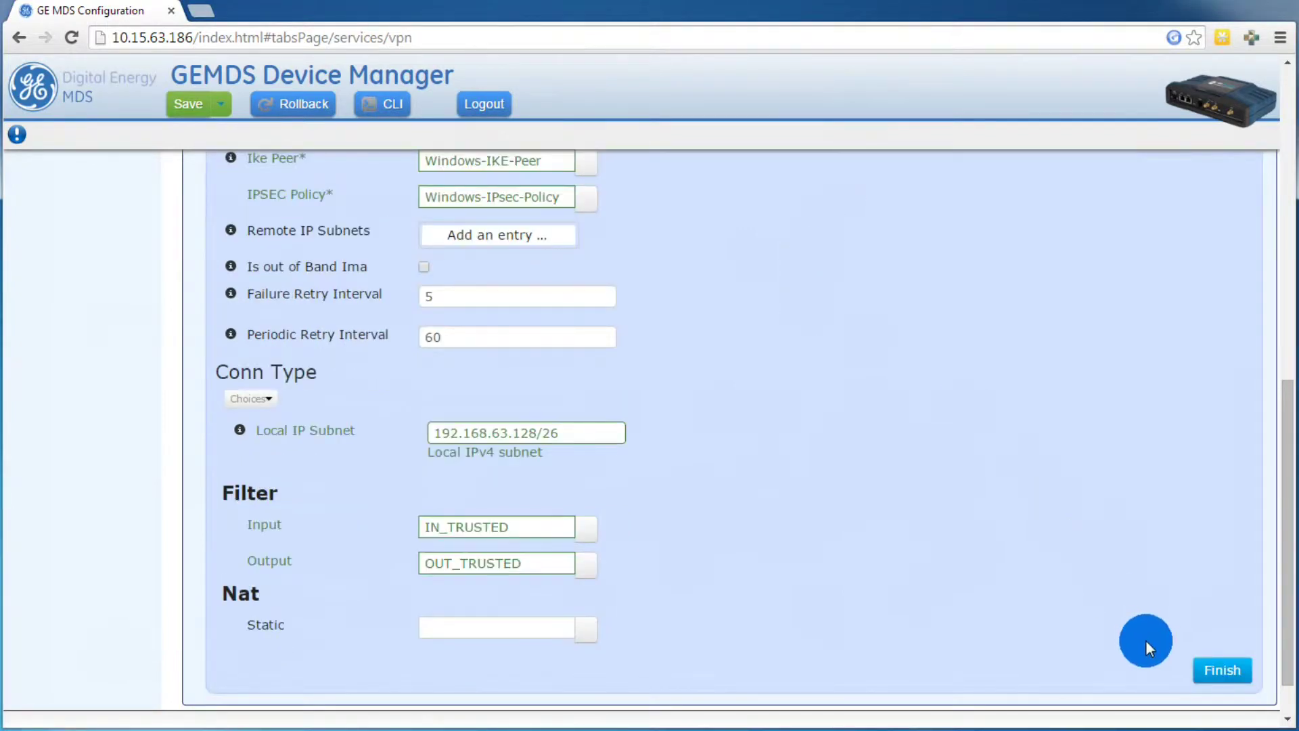
pyautogui.click(1204, 670)
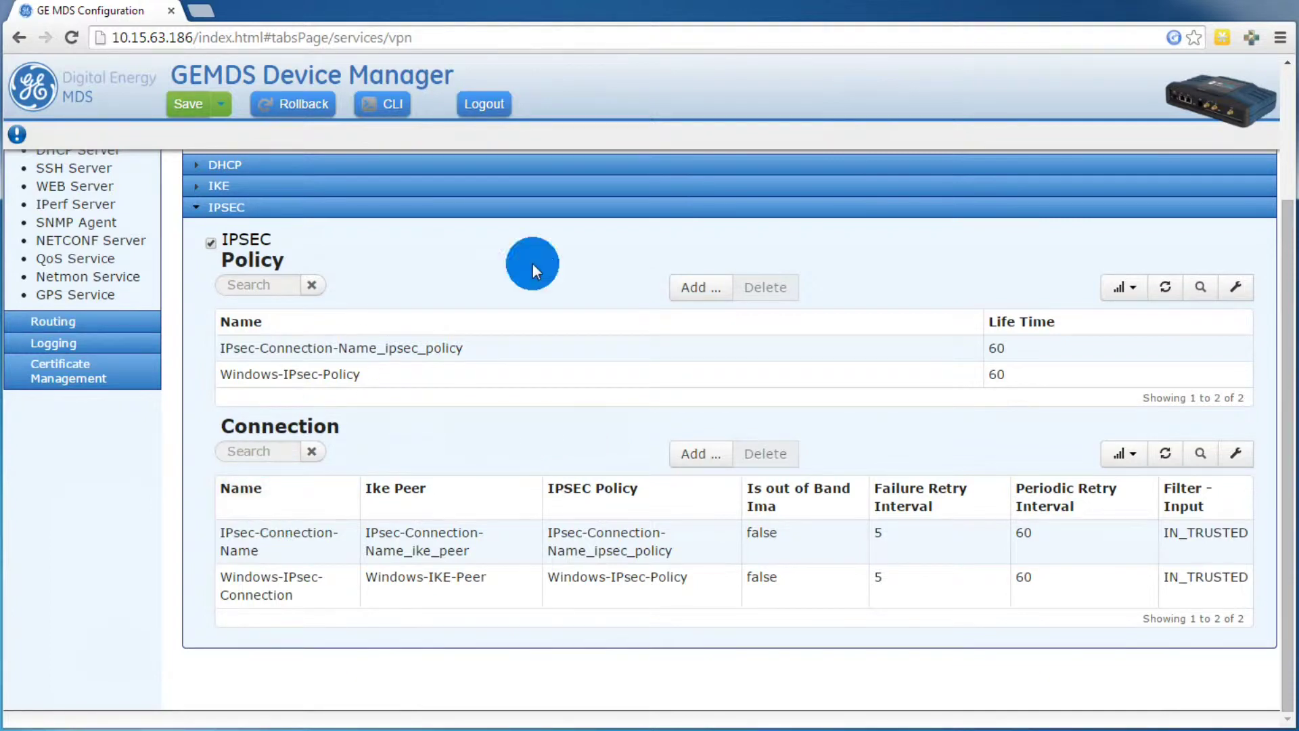
# Step: Attempt a save and dismiss the error that Windows-IPsec-Connection lacks a Remote Virtual Address
pyautogui.click(182, 104)
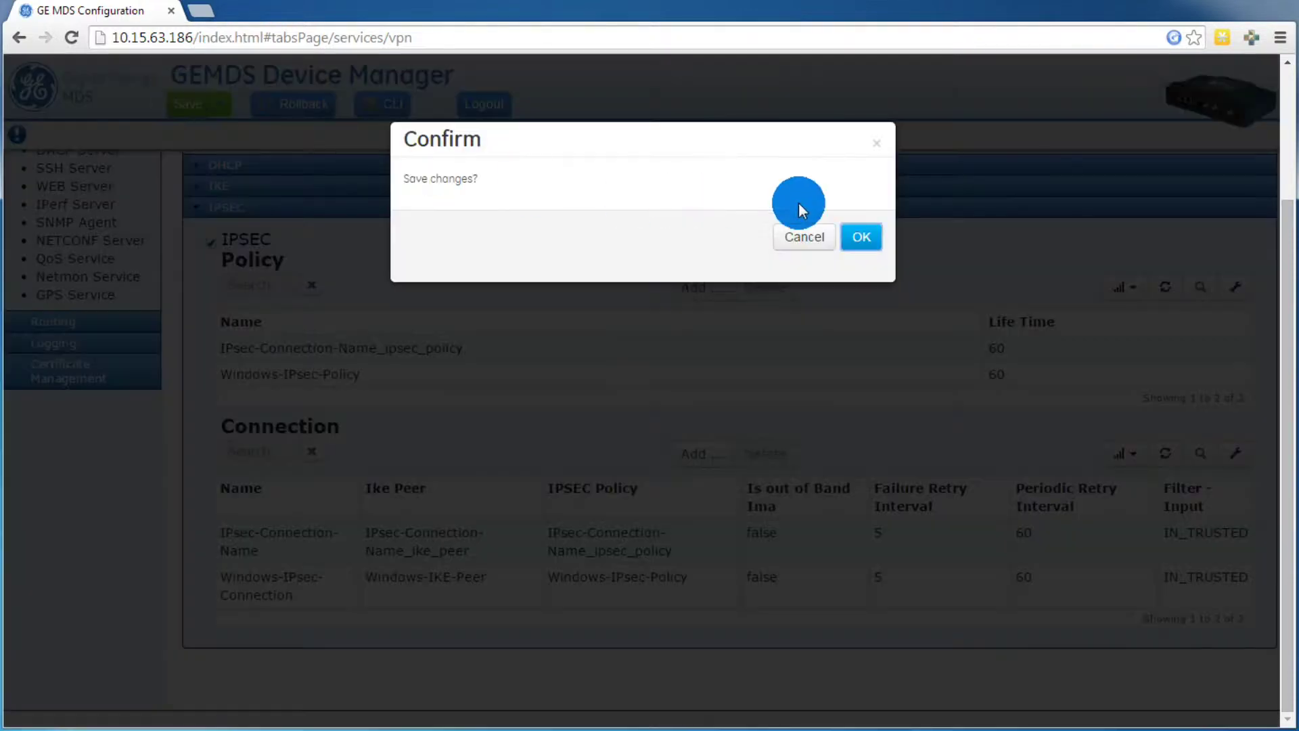
pyautogui.click(870, 237)
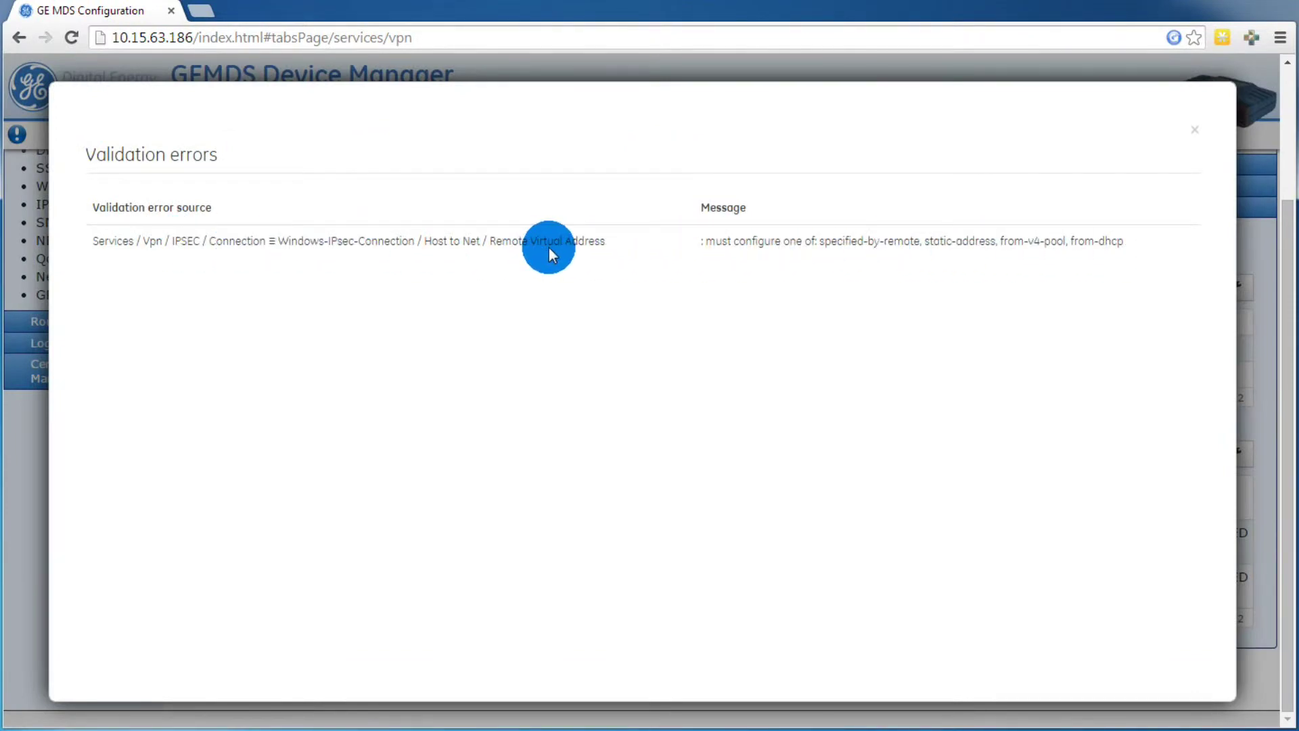
pyautogui.click(1199, 136)
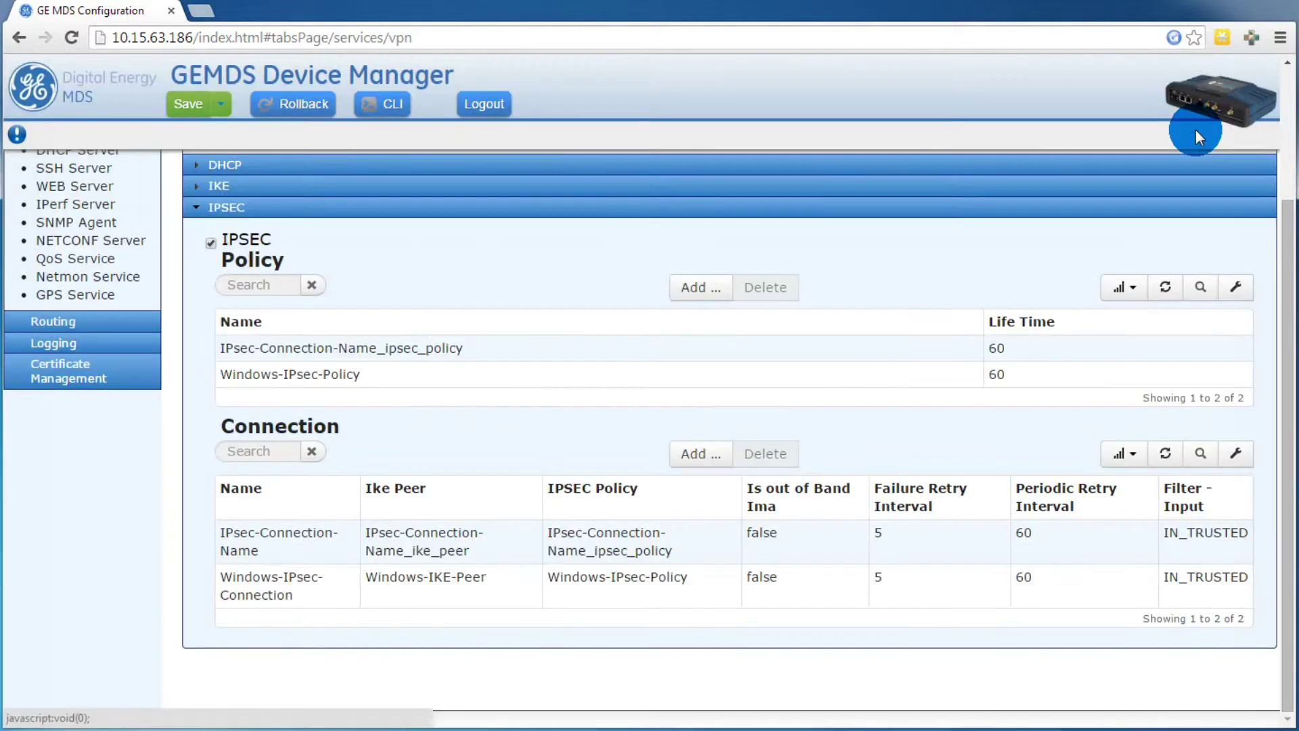
# Step: Set Windows-IPsec-Connection's remote virtual address assignment to From Pool 192.168.100.0/24 and apply it
pyautogui.click(291, 602)
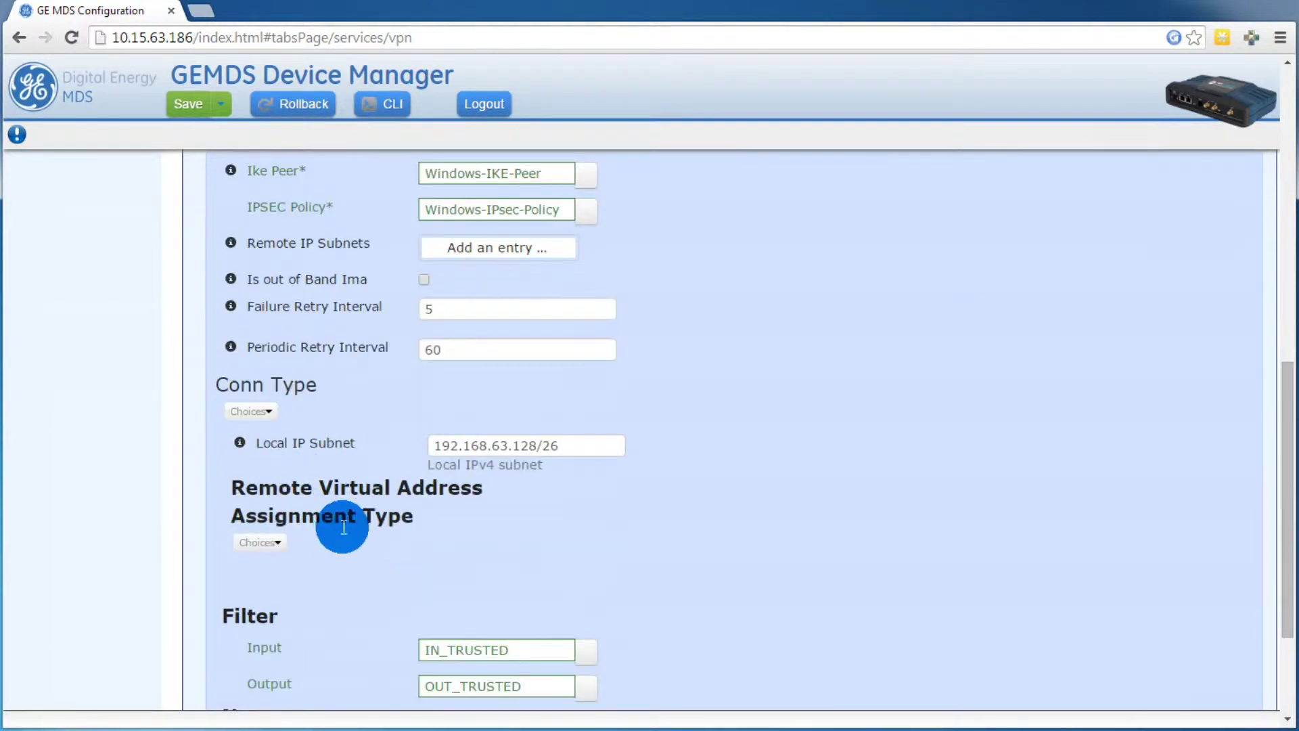
pyautogui.click(260, 543)
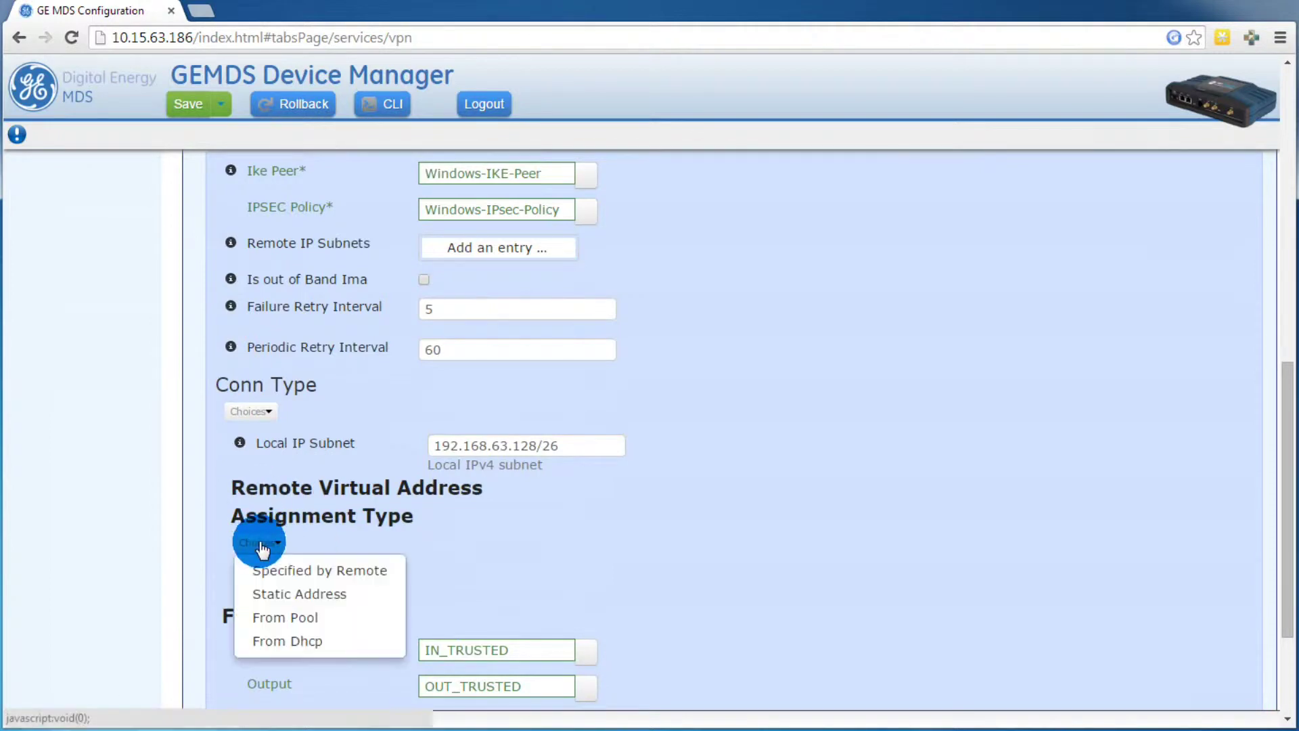
pyautogui.click(279, 617)
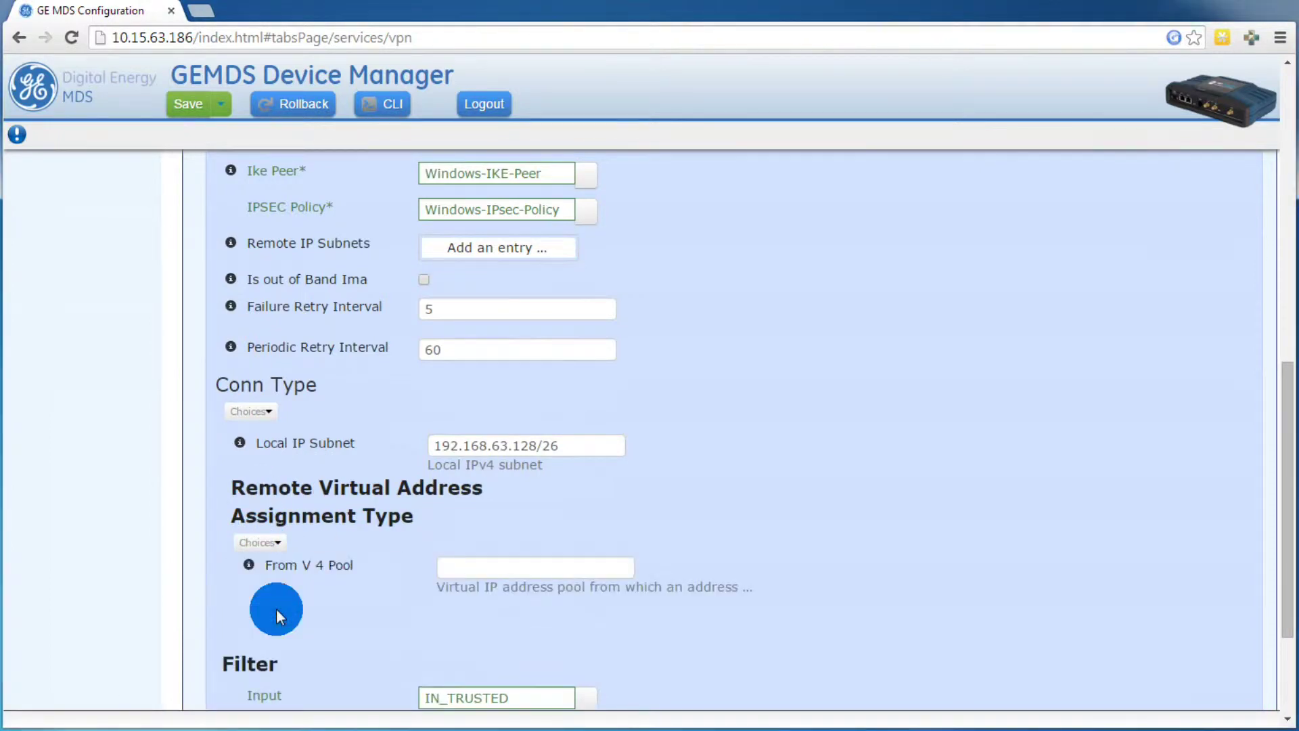
pyautogui.click(494, 569)
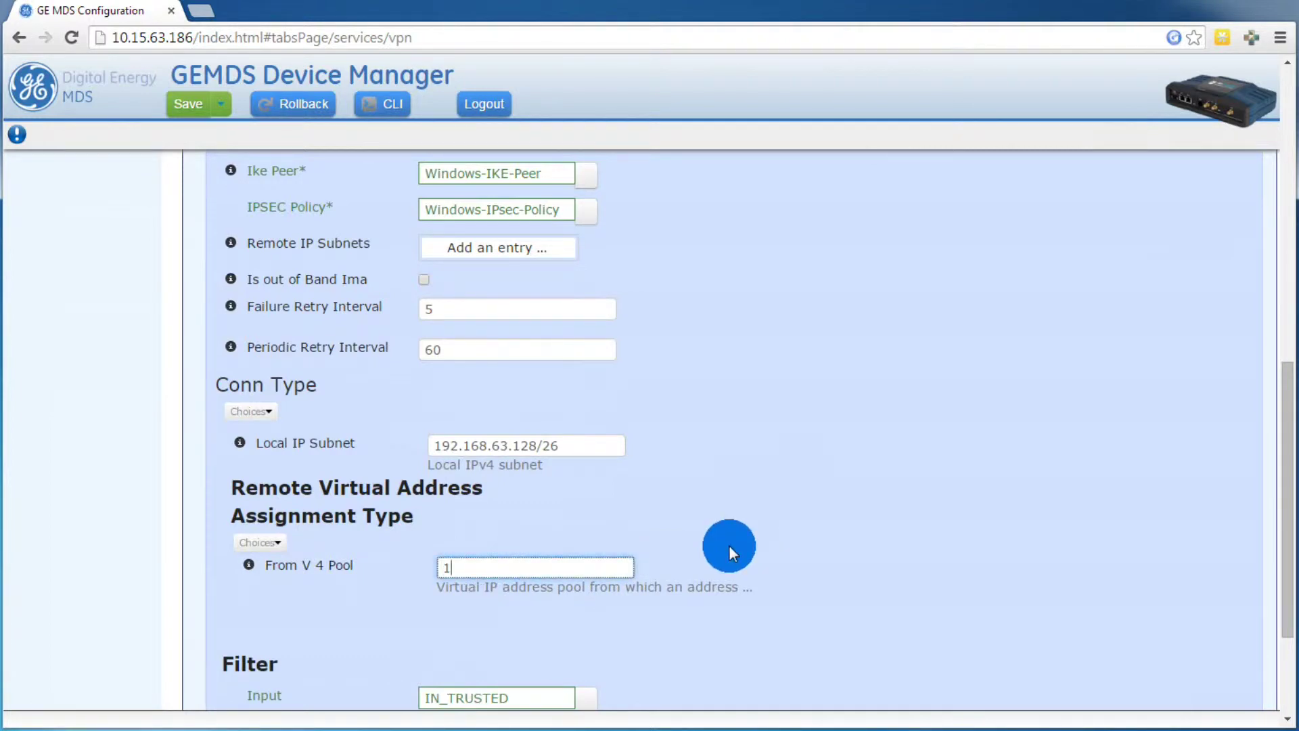
pyautogui.write('192.168.100.0/24')
pyautogui.click(729, 545)
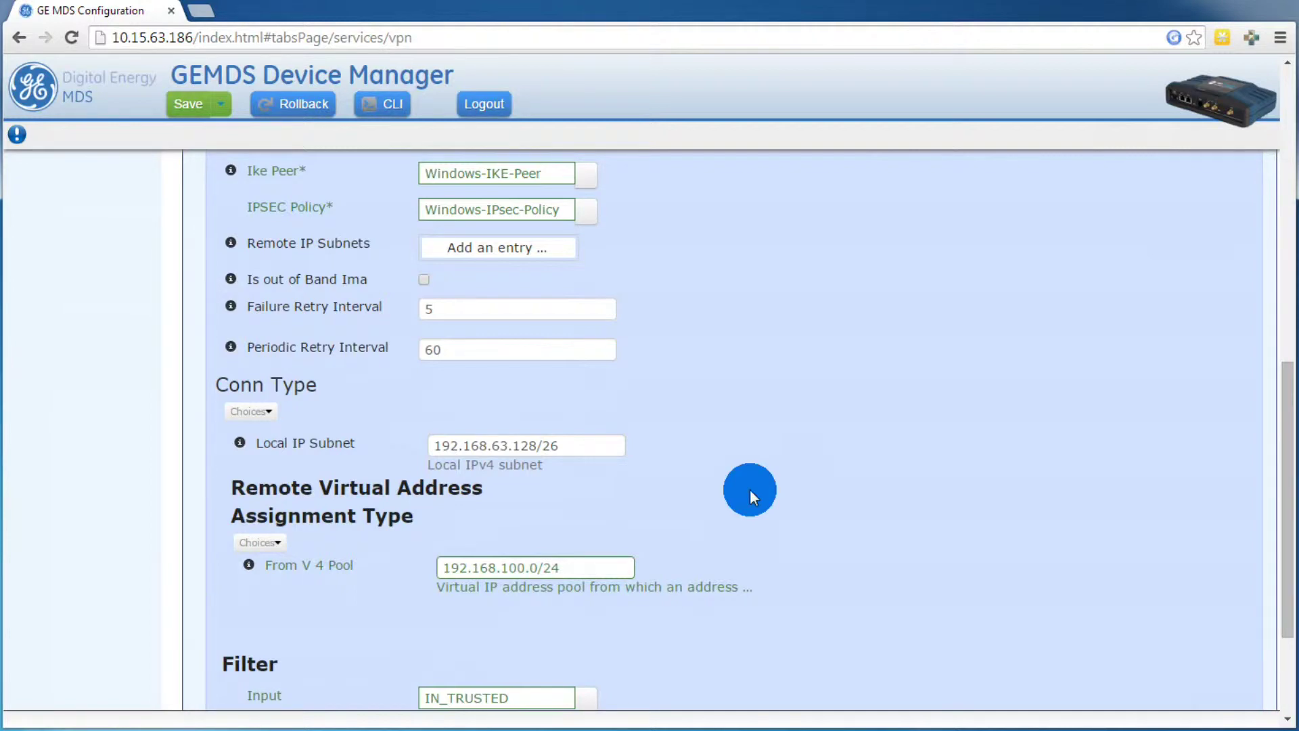
pyautogui.scroll(-3, 750, 488)
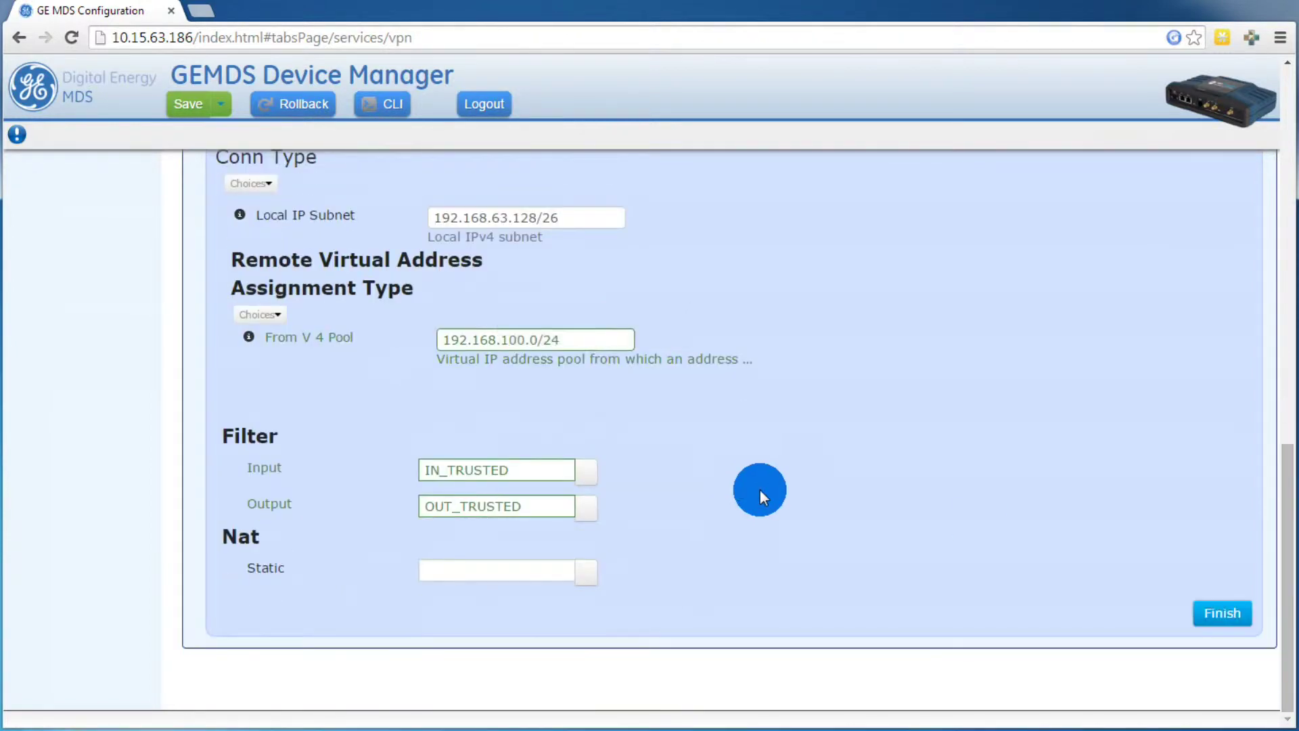
pyautogui.click(1237, 611)
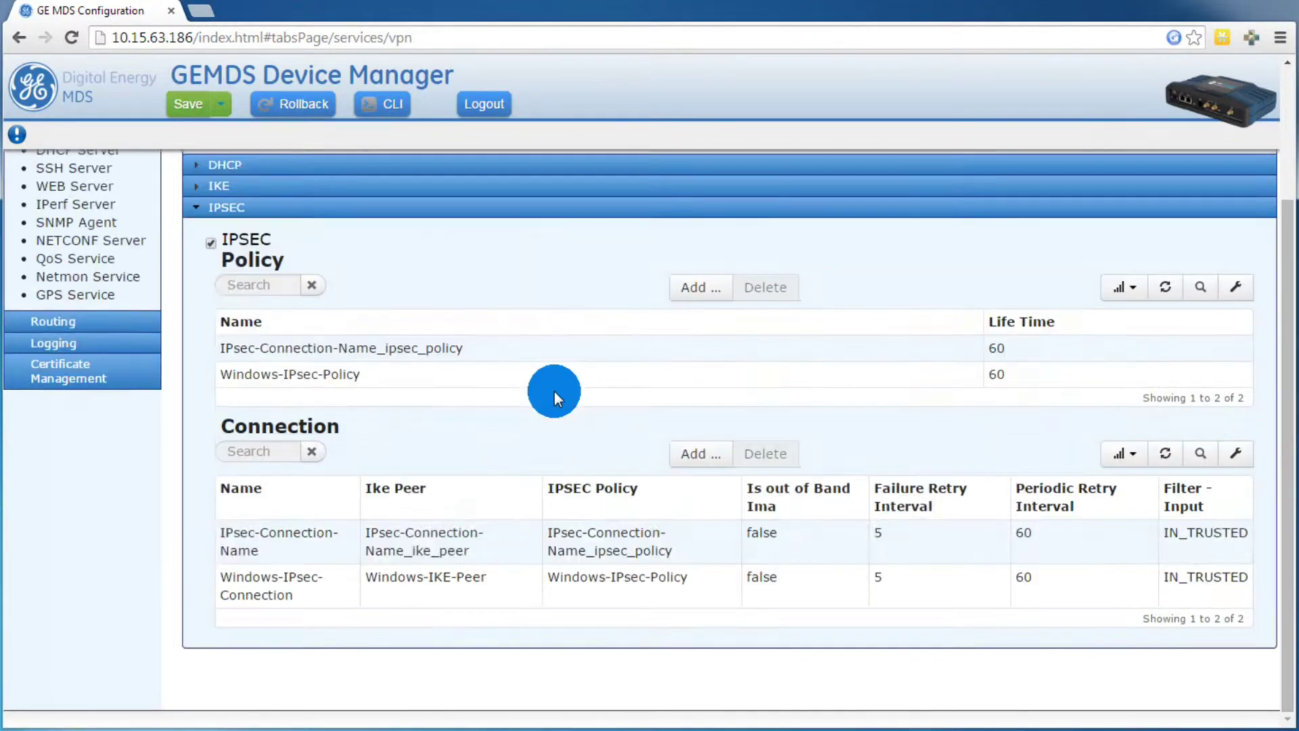
# Step: Save the configuration to the device, confirming the Save changes prompt with OK
pyautogui.scroll(1, 554, 391)
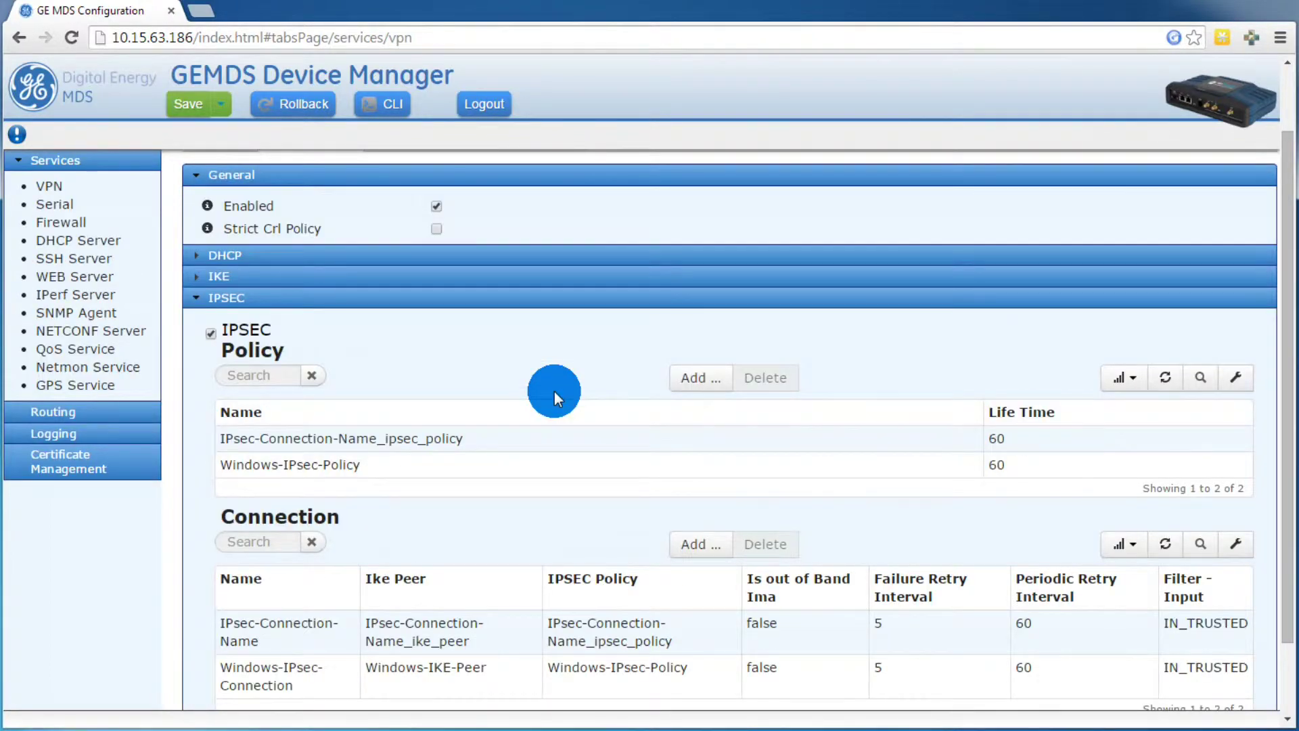
pyautogui.click(196, 107)
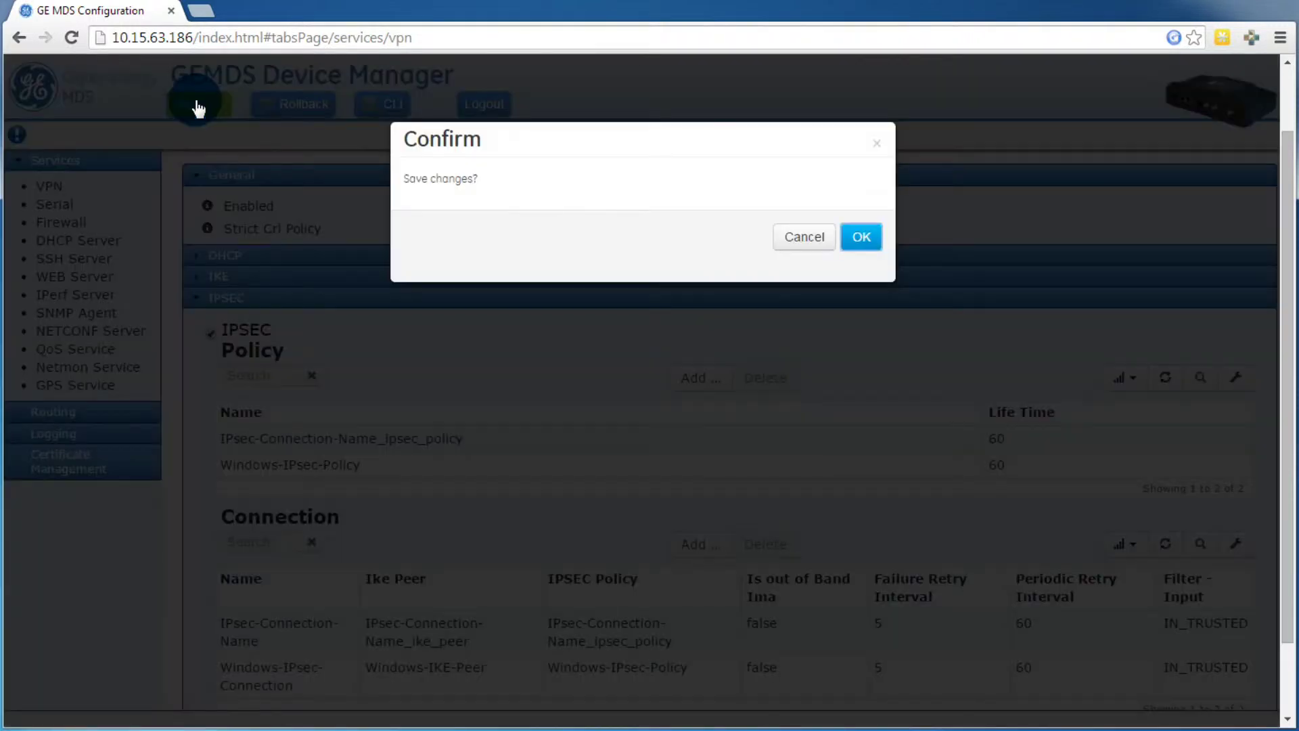
pyautogui.click(869, 234)
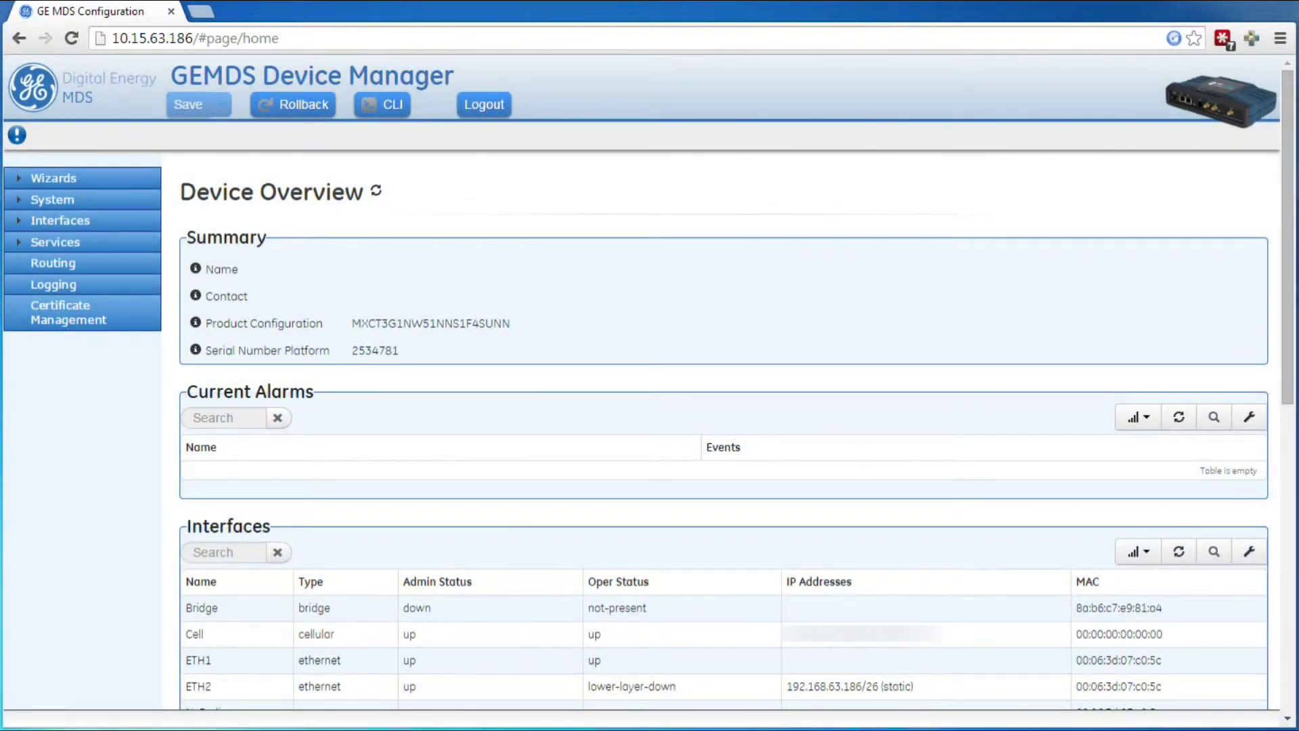
# Step: Open the Cell interface's Basic Config and expand its Filter panel
pyautogui.click(19, 228)
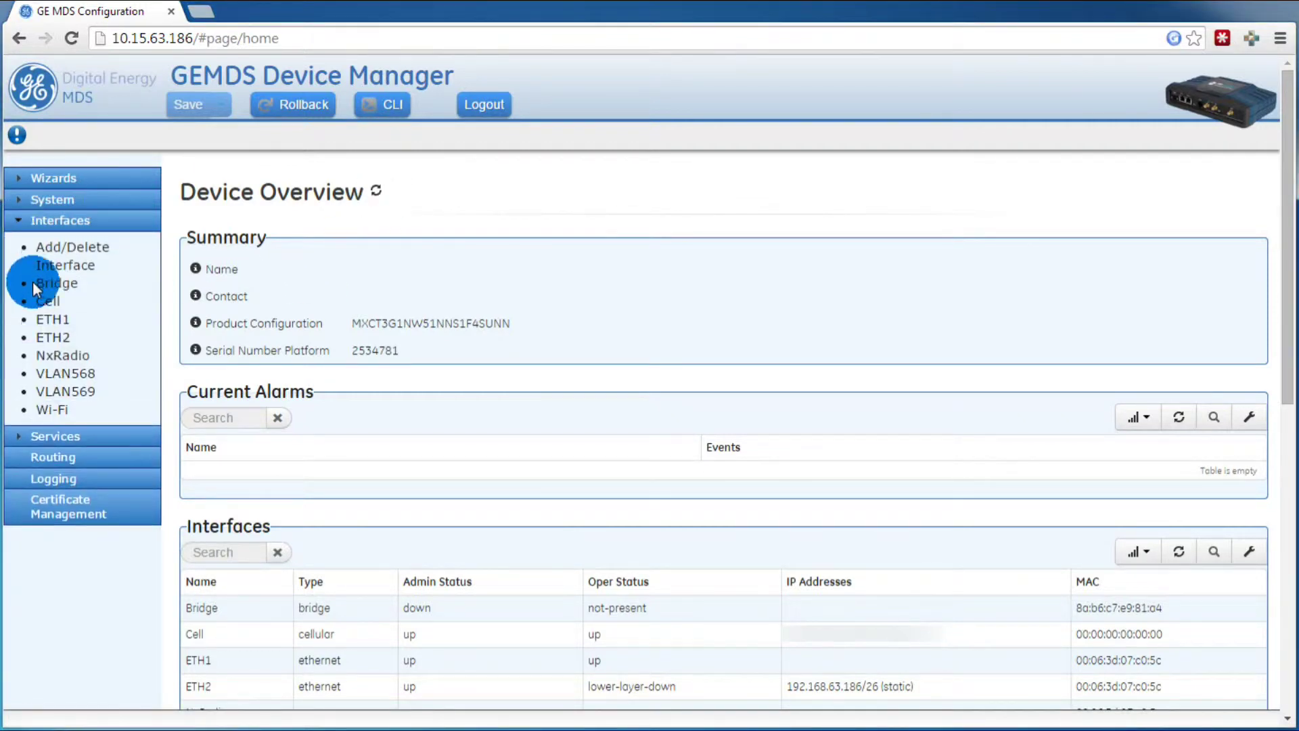
pyautogui.click(49, 304)
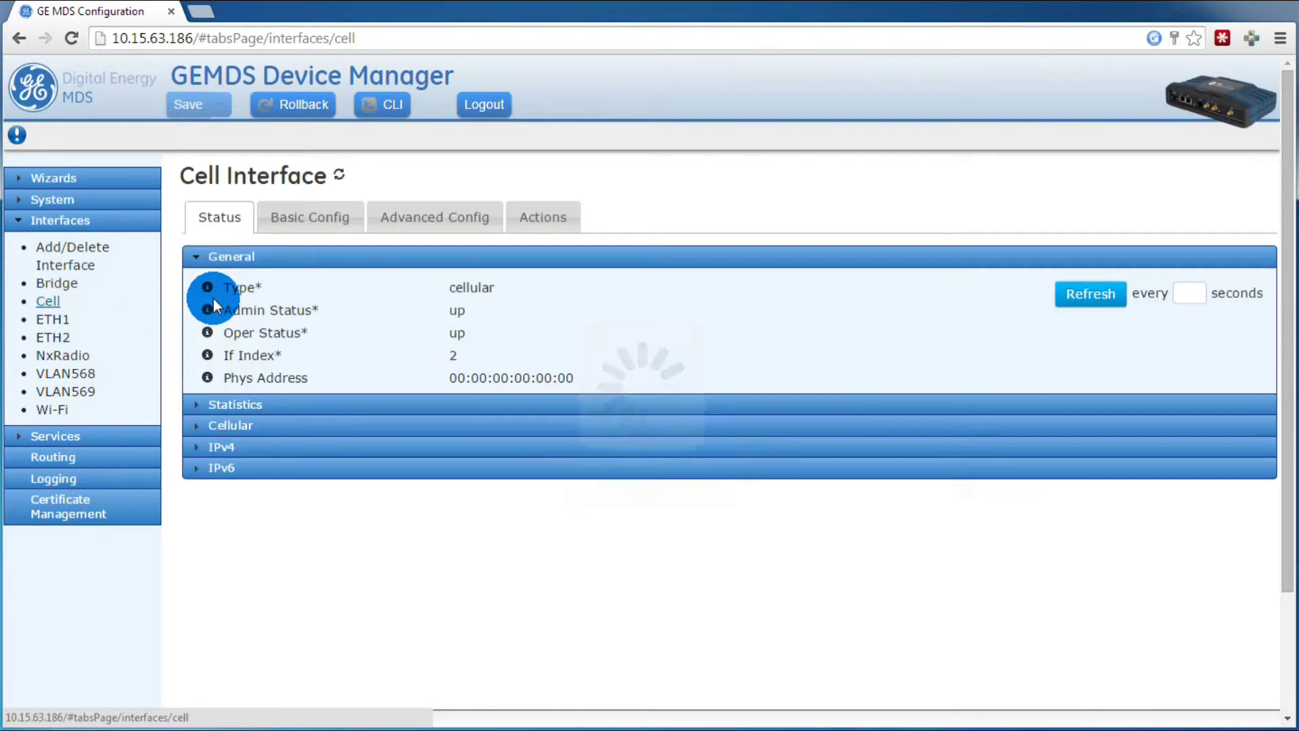
pyautogui.click(292, 227)
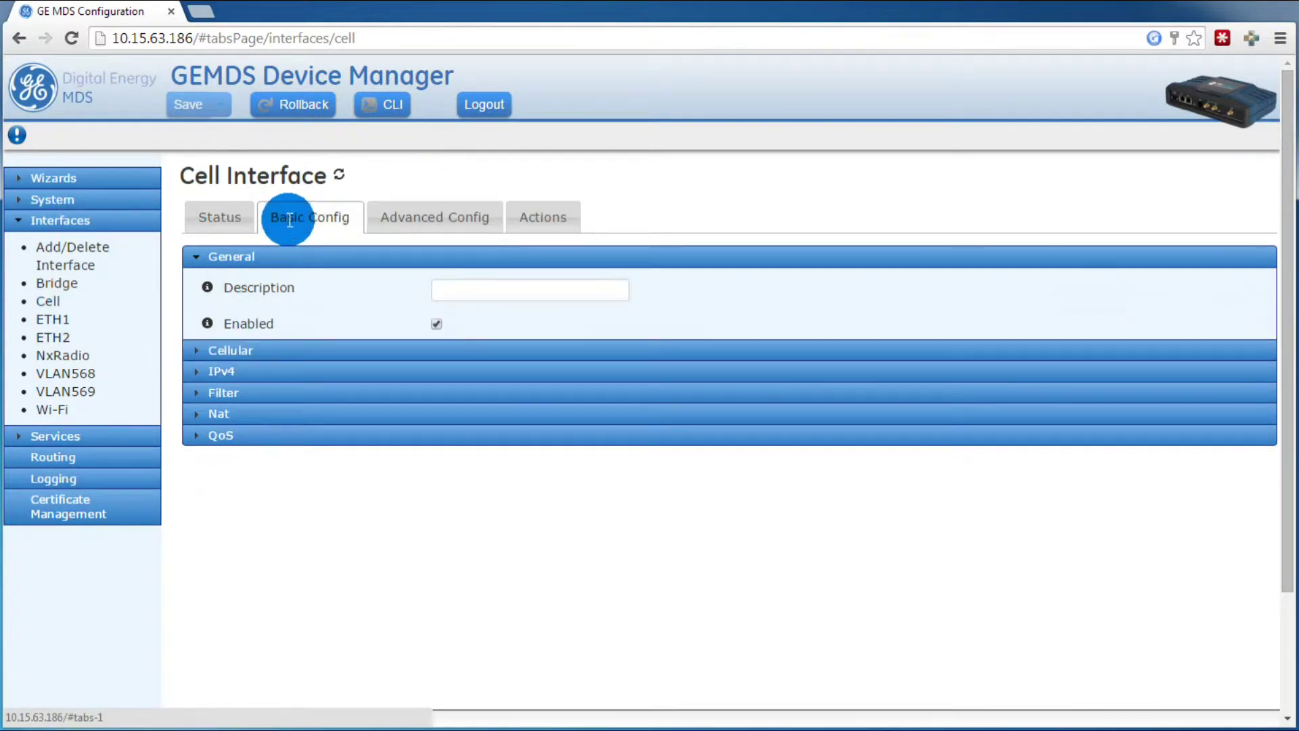
pyautogui.click(196, 401)
# Step: Review the IN_UNTRUSTED/OUT_UNTRUSTED filters and MASQ source NAT, then expand Wizards in the sidebar
pyautogui.click(526, 463)
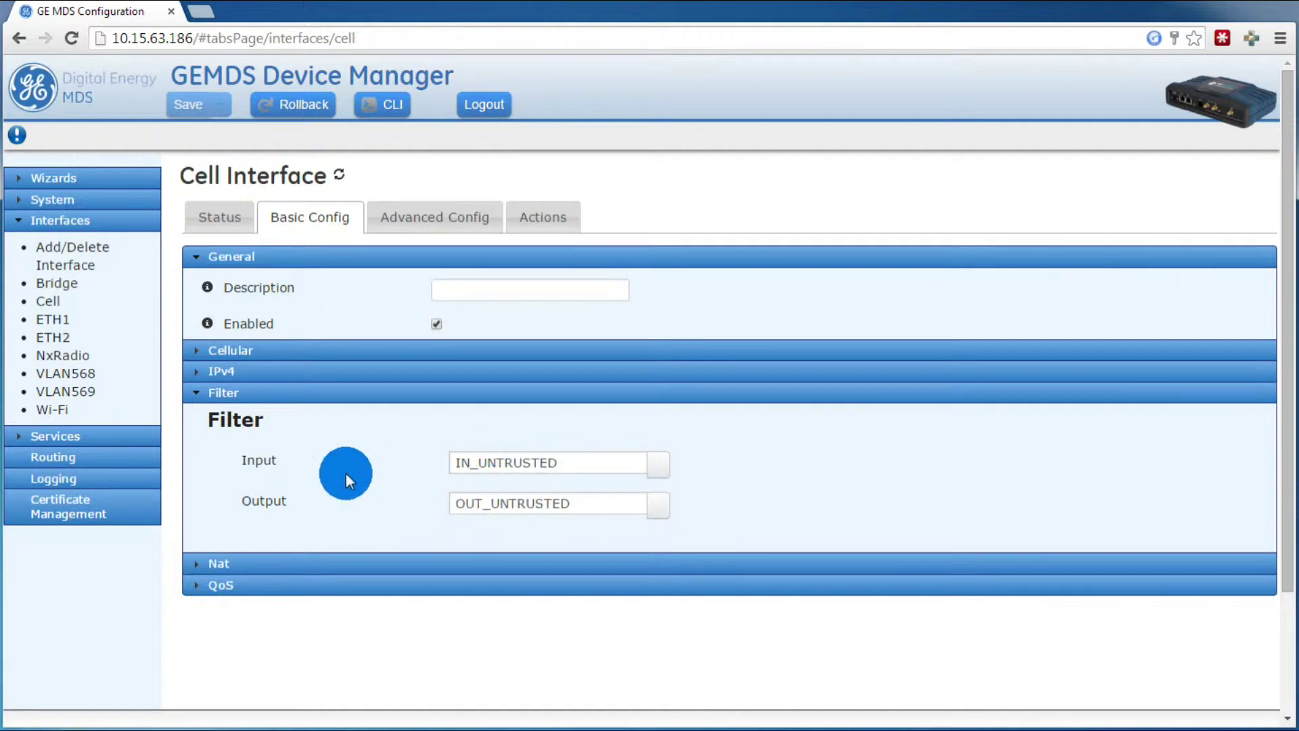
pyautogui.click(192, 564)
pyautogui.scroll(-2, 192, 567)
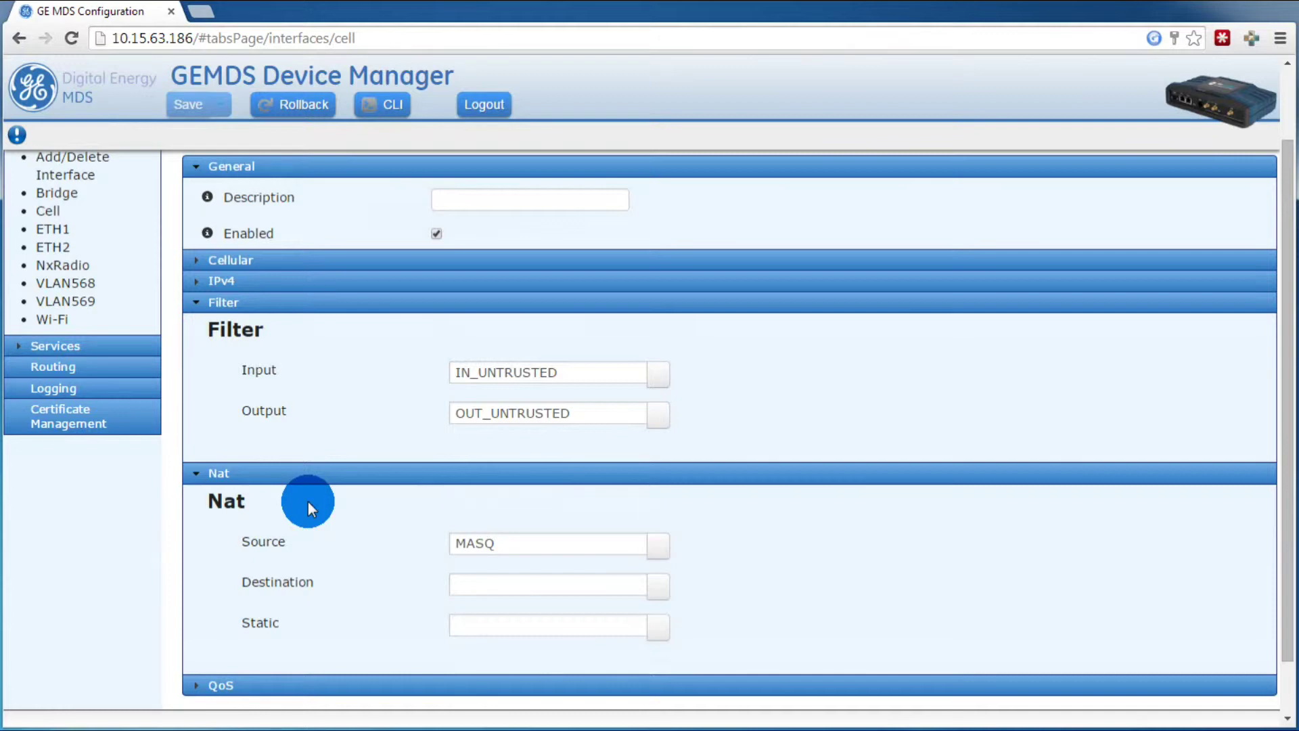
pyautogui.scroll(2, 307, 501)
pyautogui.click(23, 222)
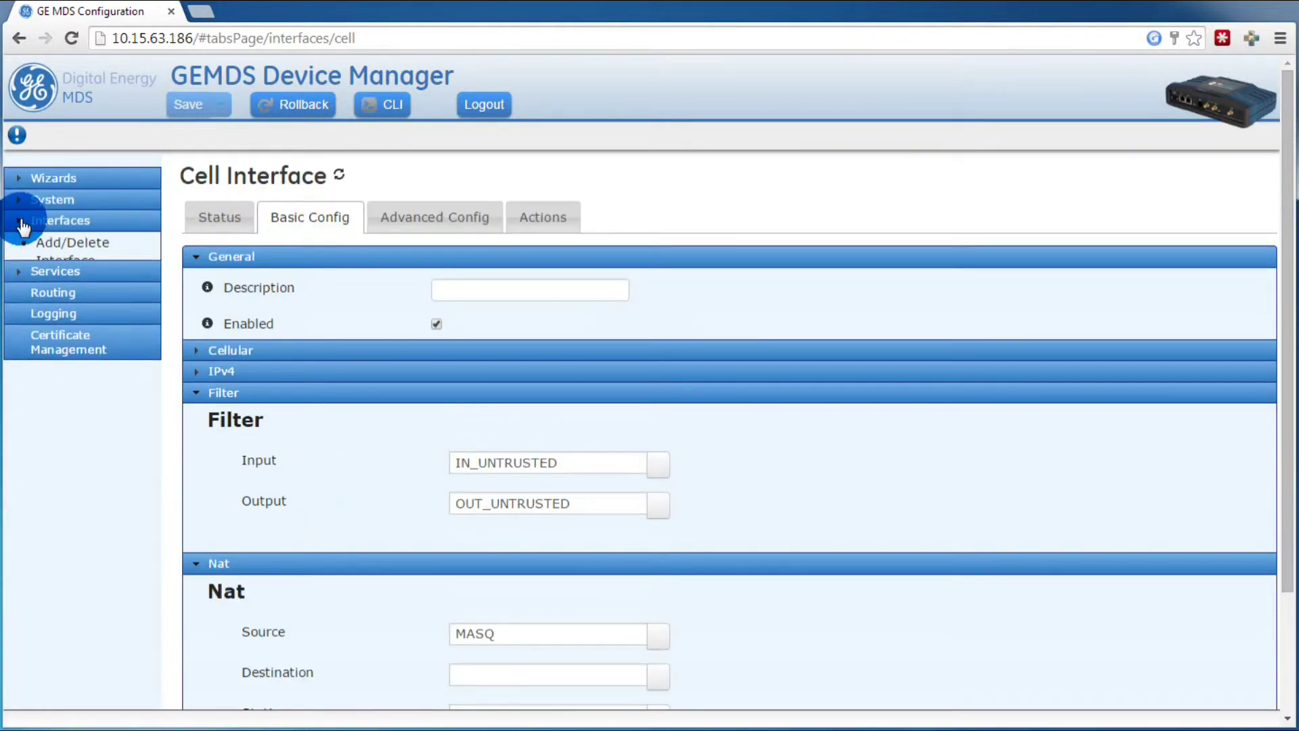
pyautogui.click(18, 178)
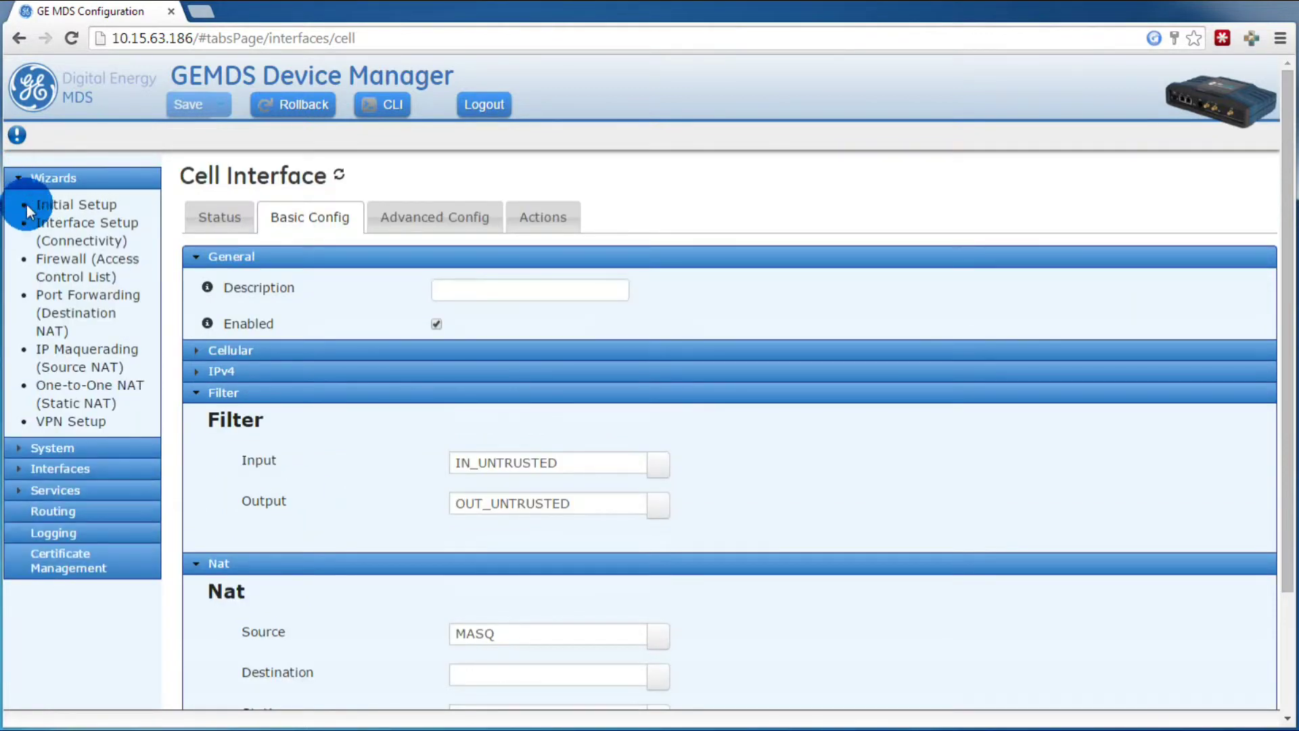
# Step: Launch the Firewall (Access Control List) wizard and advance to its filter list
pyautogui.click(79, 269)
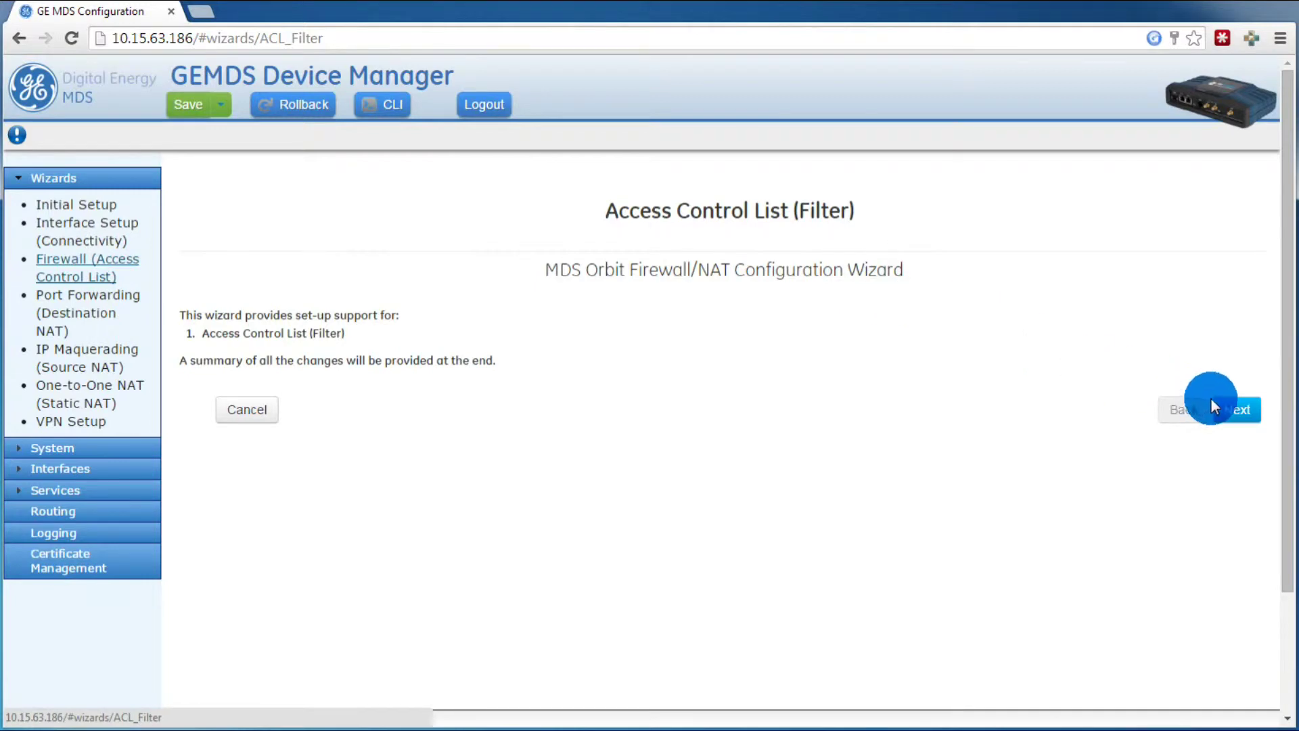
pyautogui.click(1229, 410)
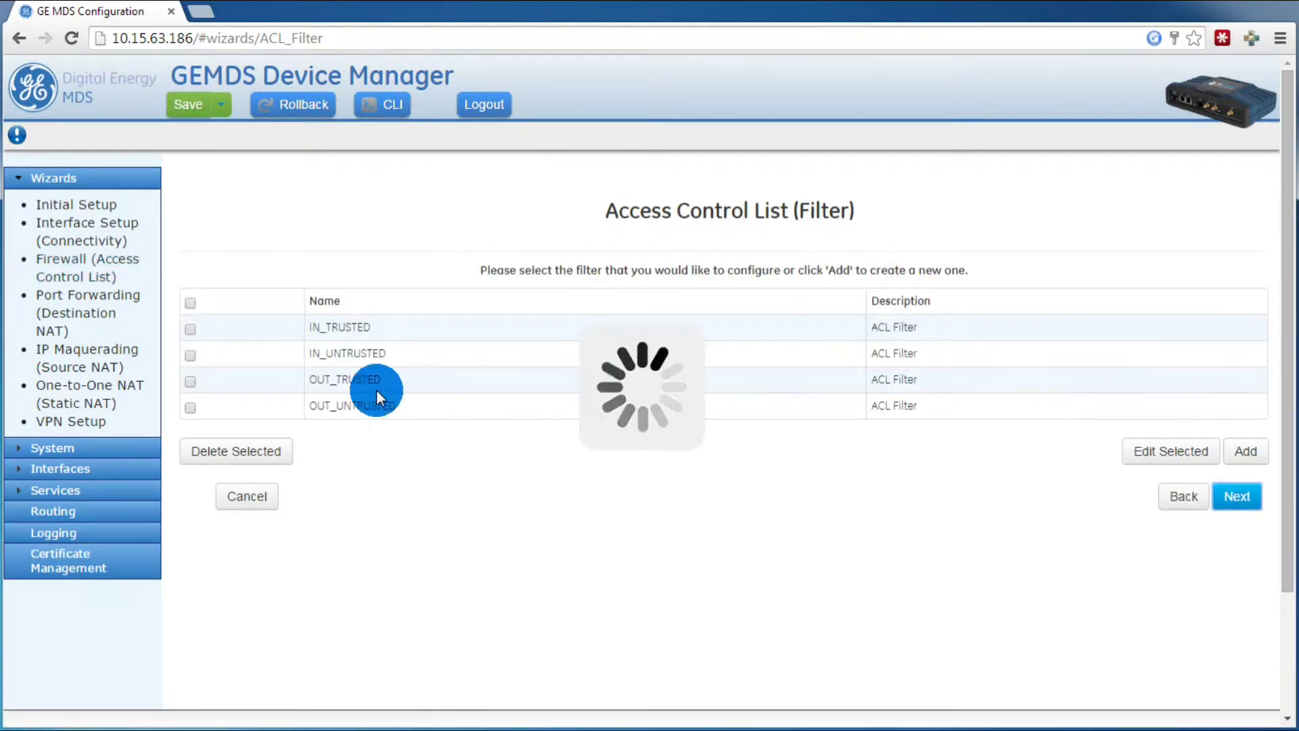
pyautogui.click(186, 361)
pyautogui.click(1188, 453)
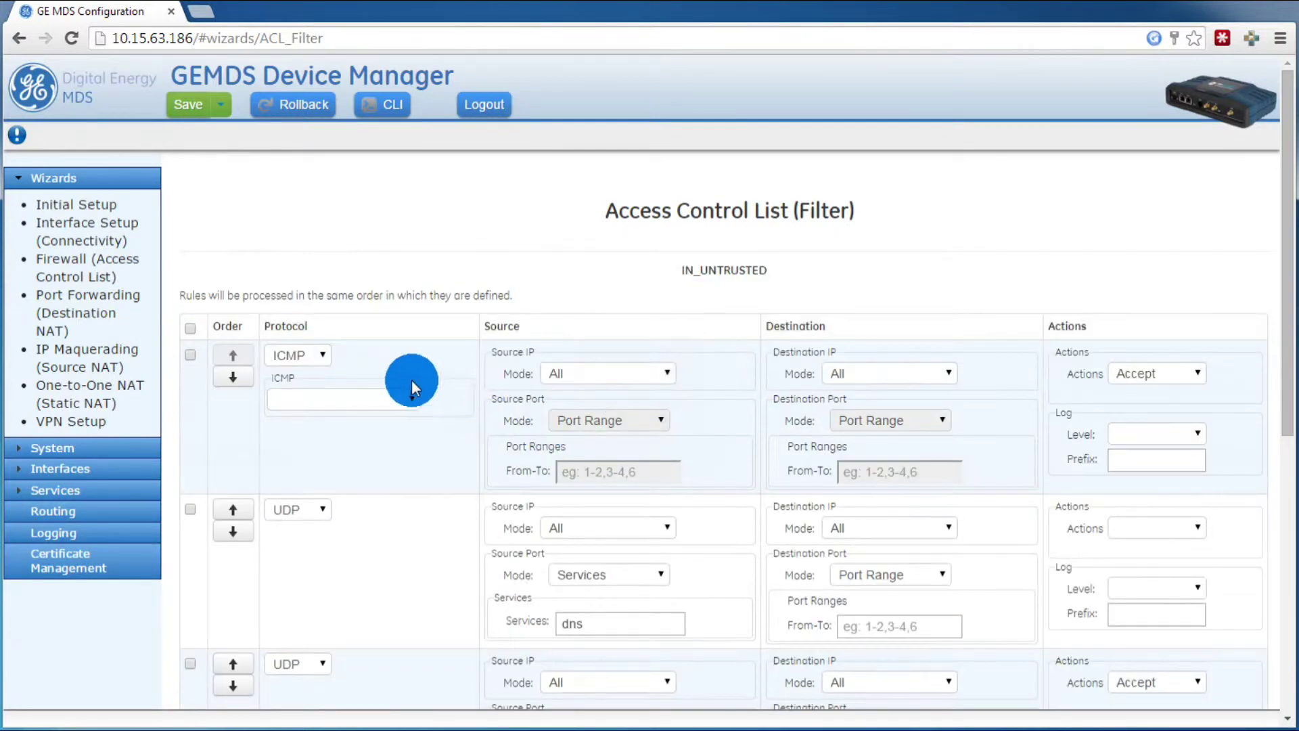
pyautogui.scroll(-1, 413, 387)
pyautogui.scroll(-2, 414, 392)
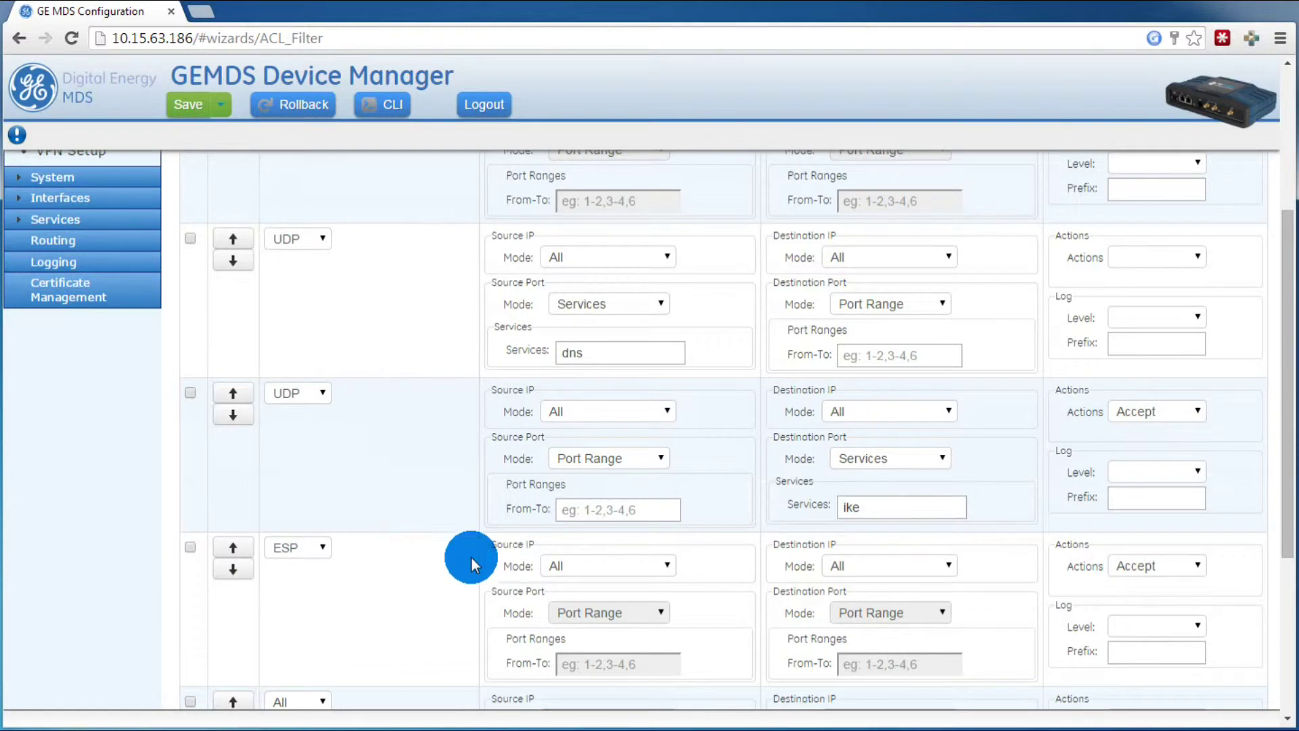
pyautogui.scroll(-4, 1157, 568)
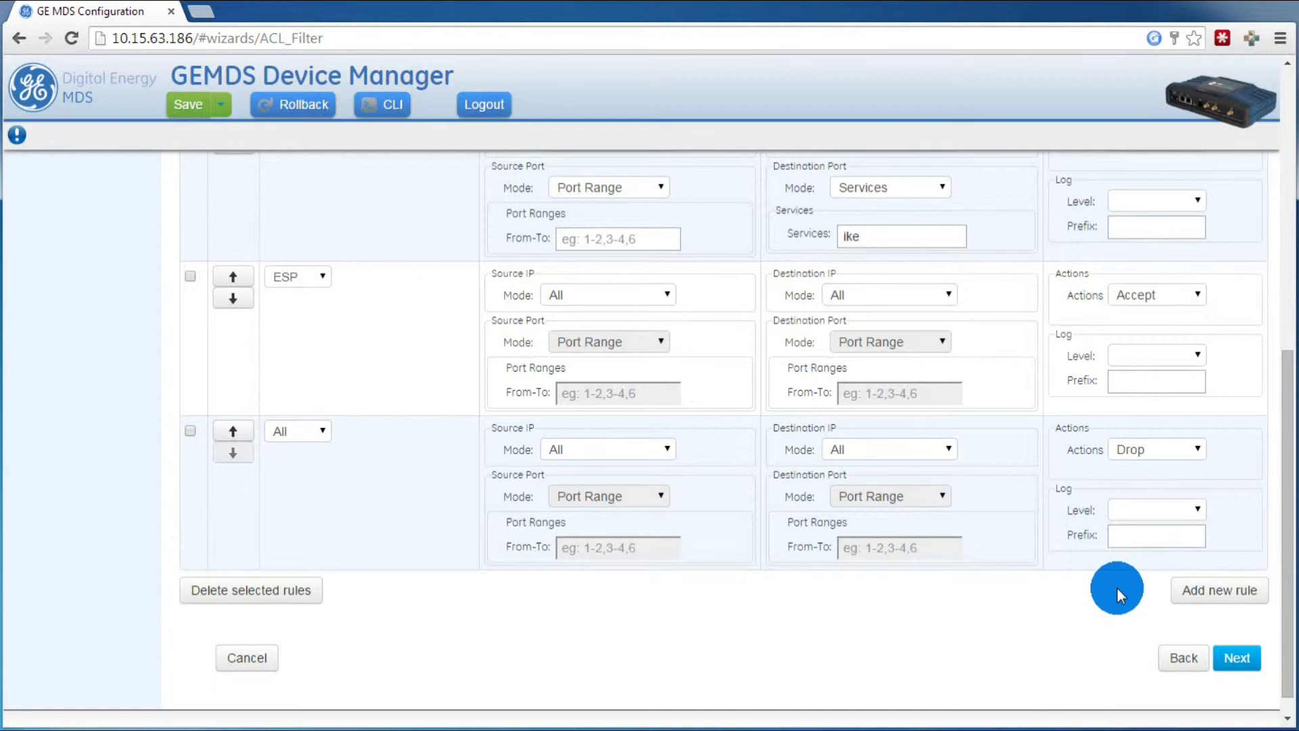
pyautogui.scroll(8, 1117, 587)
pyautogui.scroll(-4, 1118, 587)
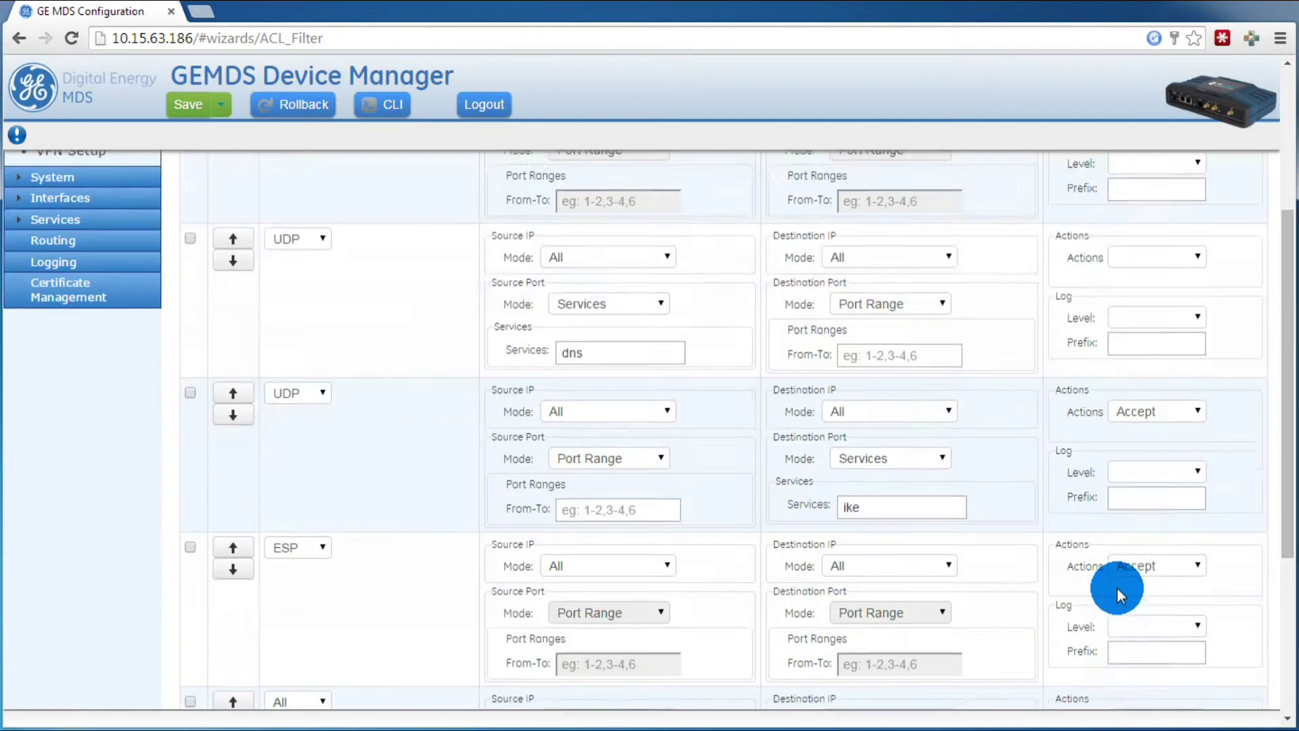
pyautogui.scroll(-5, 1118, 587)
pyautogui.click(1177, 629)
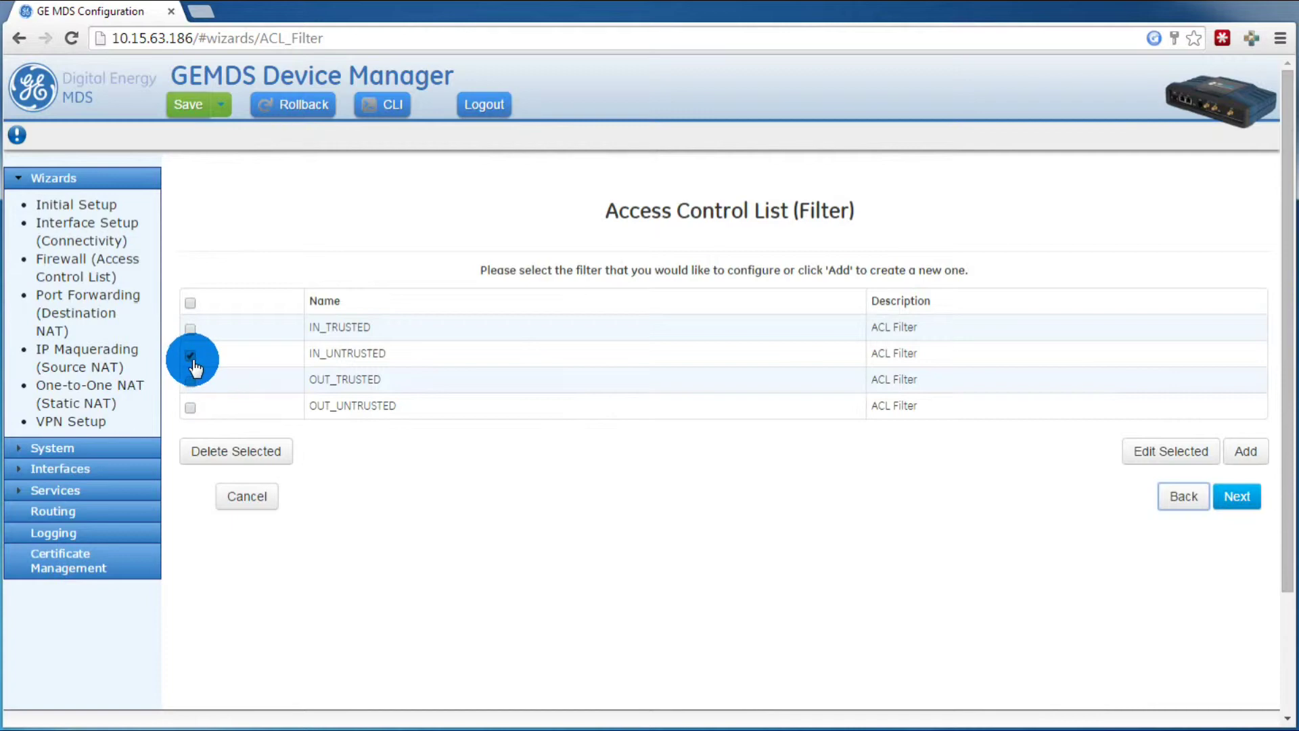
# Step: Select only the OUT_UNTRUSTED filter and open it for editing
pyautogui.click(190, 408)
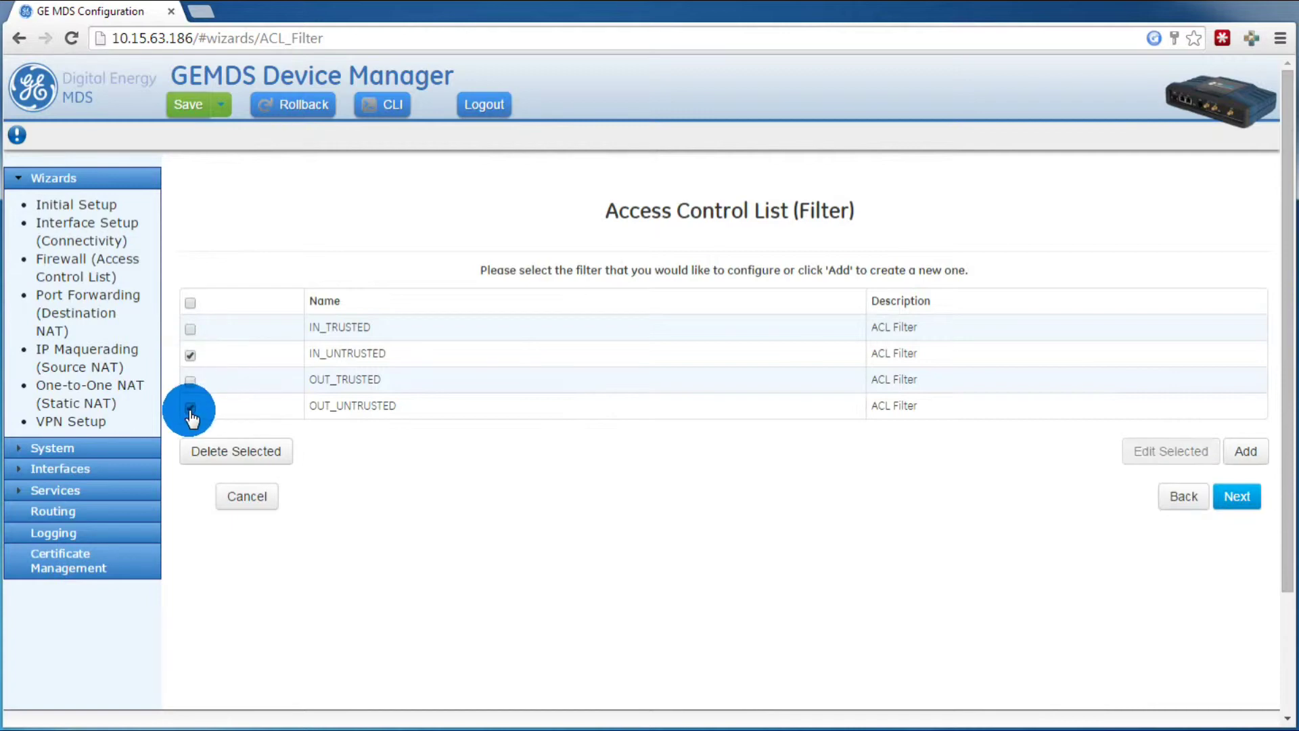
pyautogui.click(191, 357)
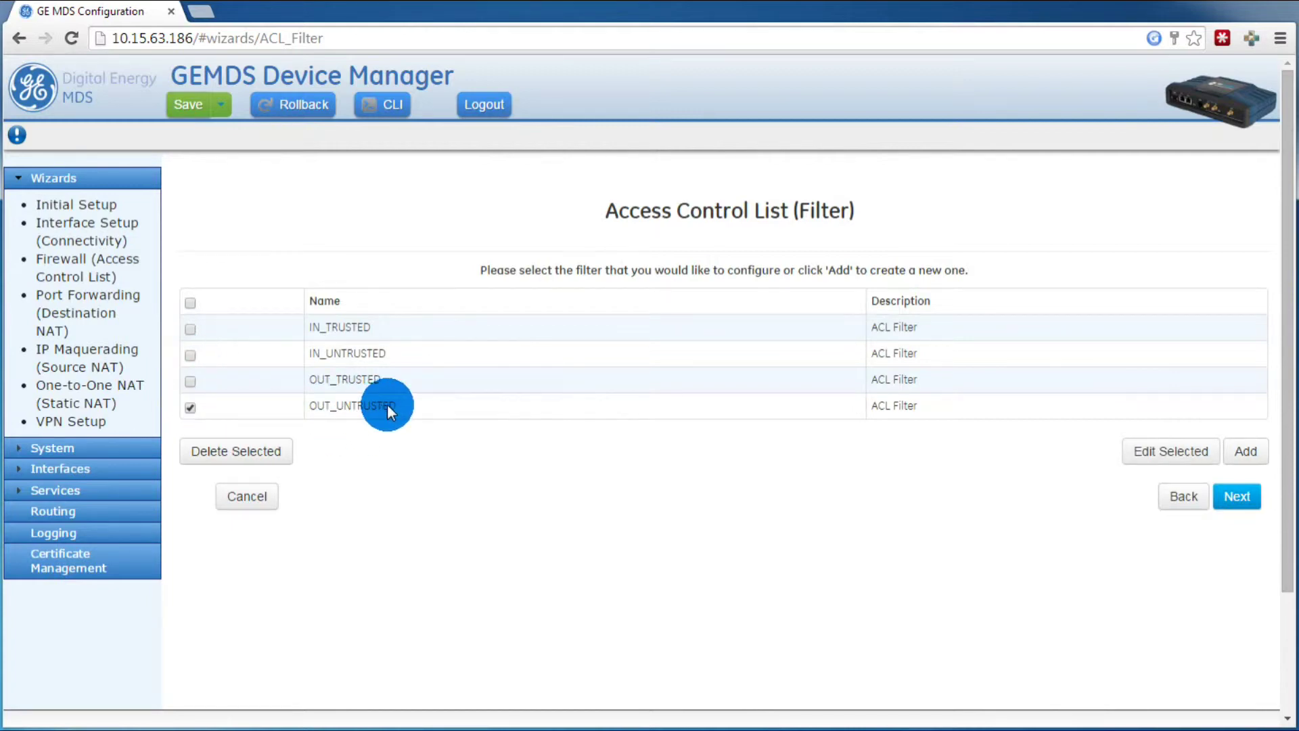
pyautogui.click(1144, 451)
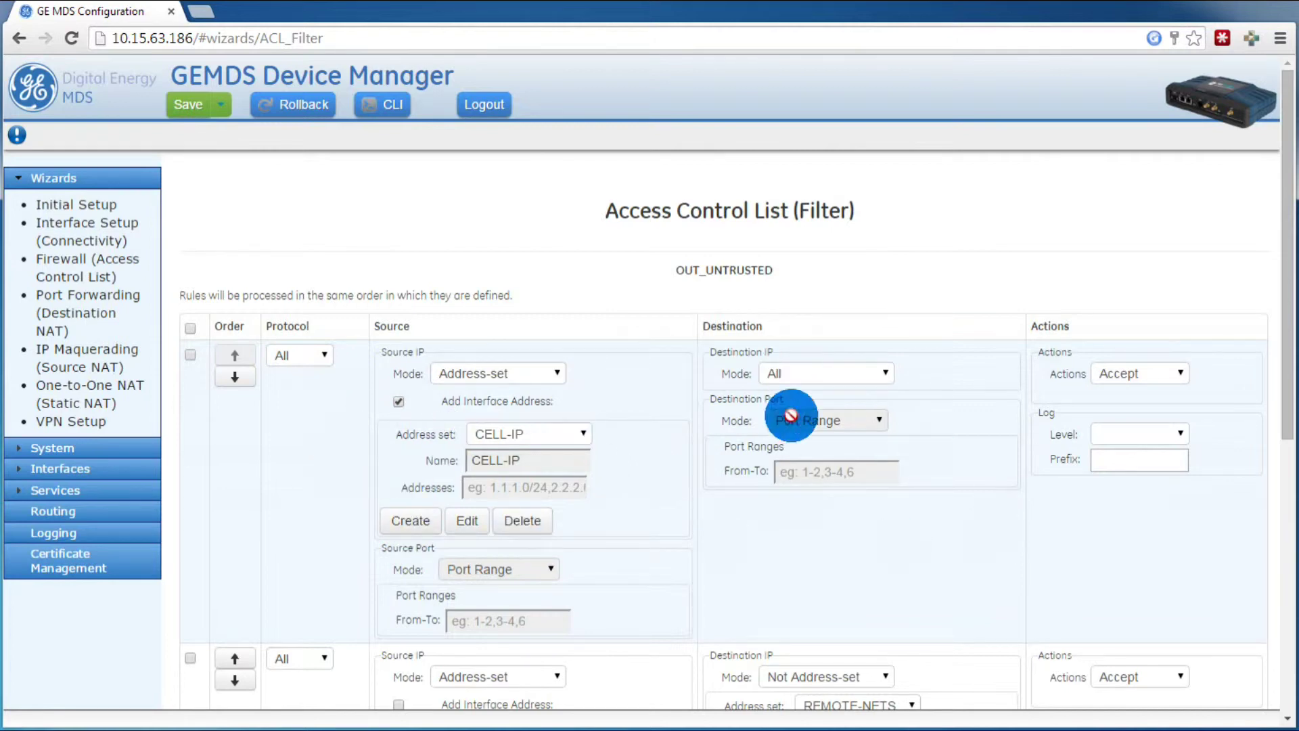
# Step: Include 192.168.100.0/24 in the REMOTE-NETS address set and submit the change
pyautogui.scroll(-4, 778, 432)
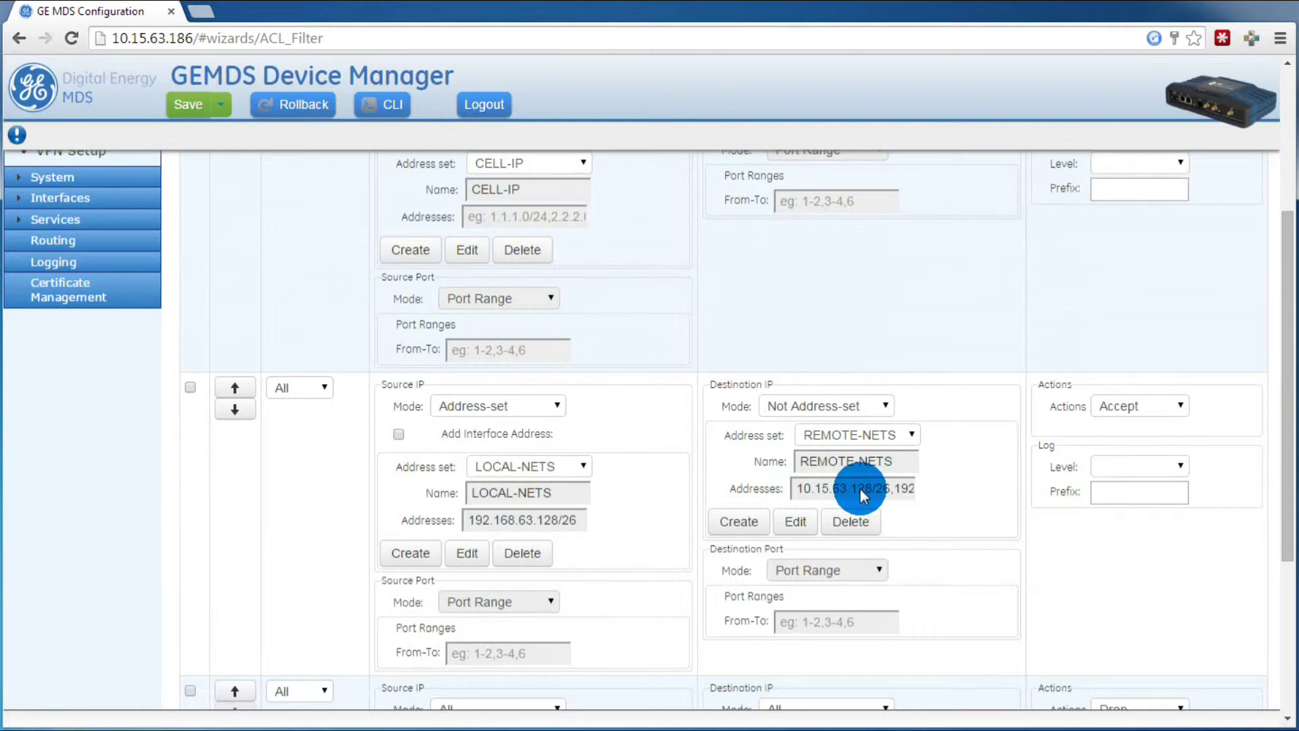
pyautogui.click(797, 522)
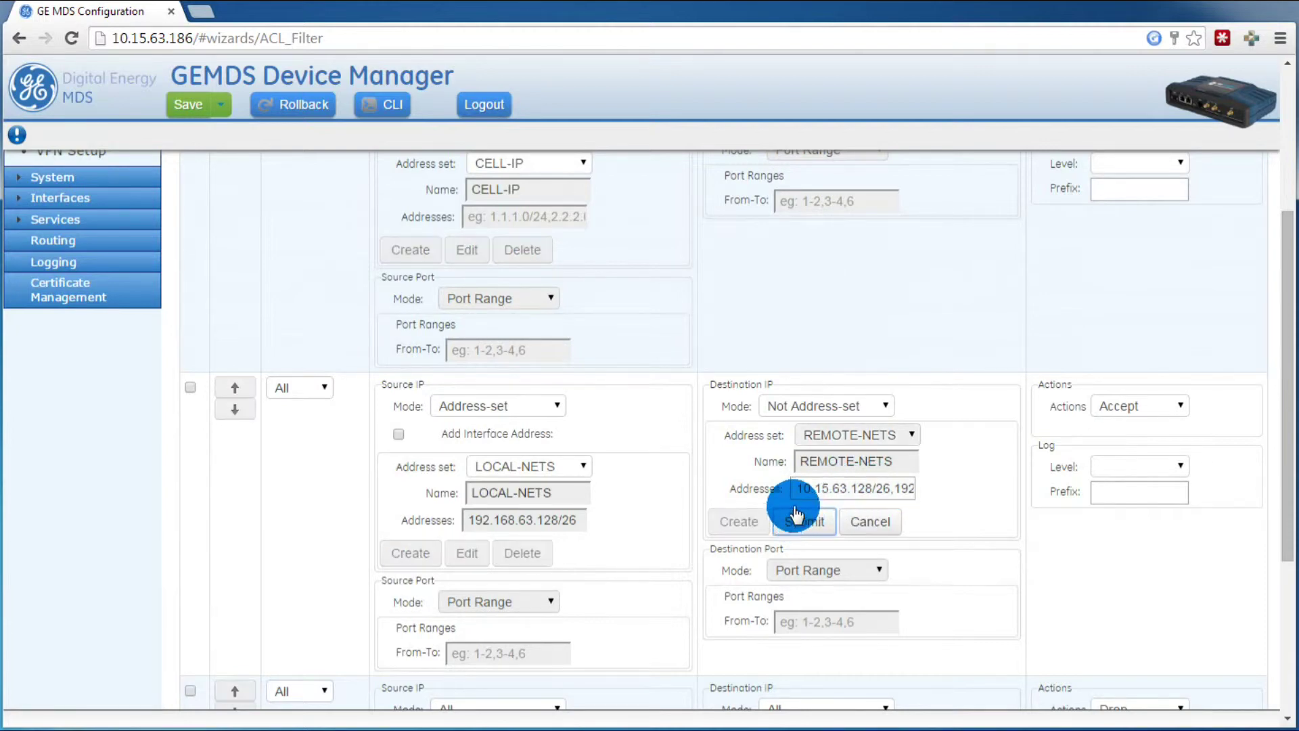
pyautogui.click(894, 485)
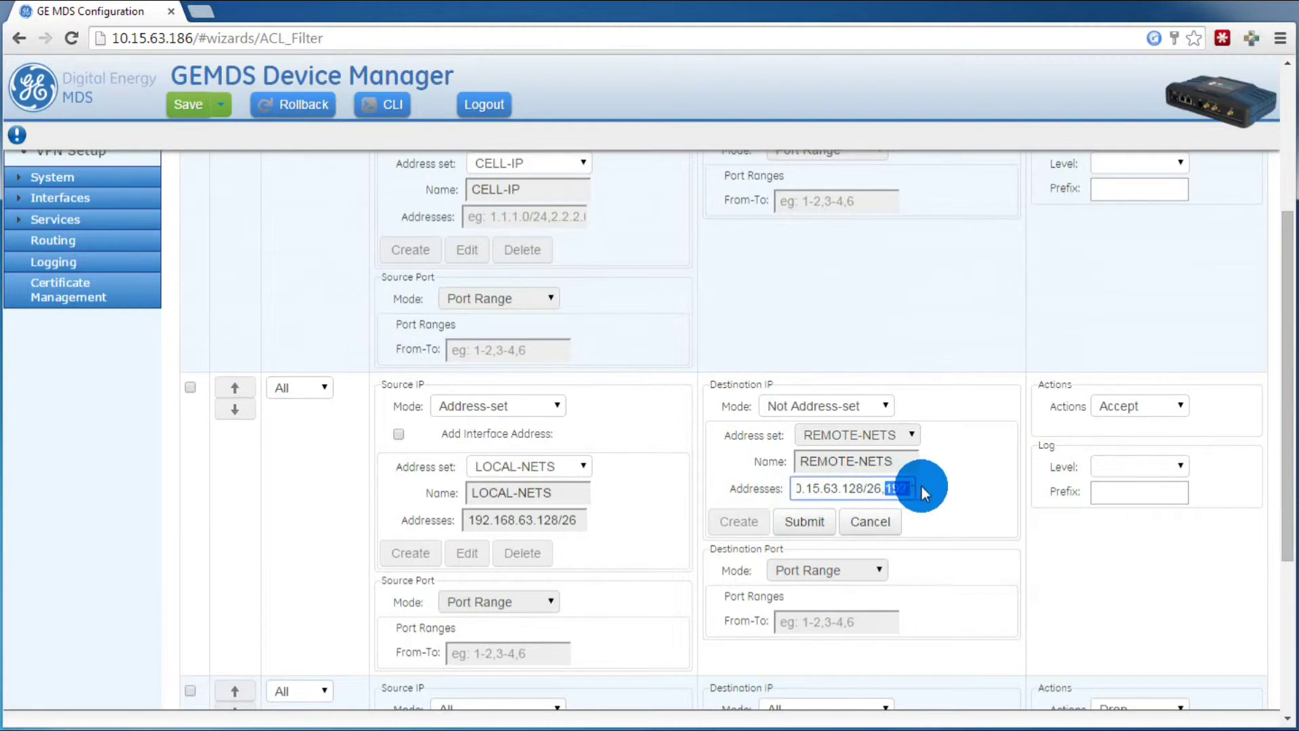
pyautogui.moveTo(922, 486)
pyautogui.mouseDown()
pyautogui.moveTo(805, 490)
pyautogui.moveTo(961, 514)
pyautogui.moveTo(944, 485)
pyautogui.mouseUp()
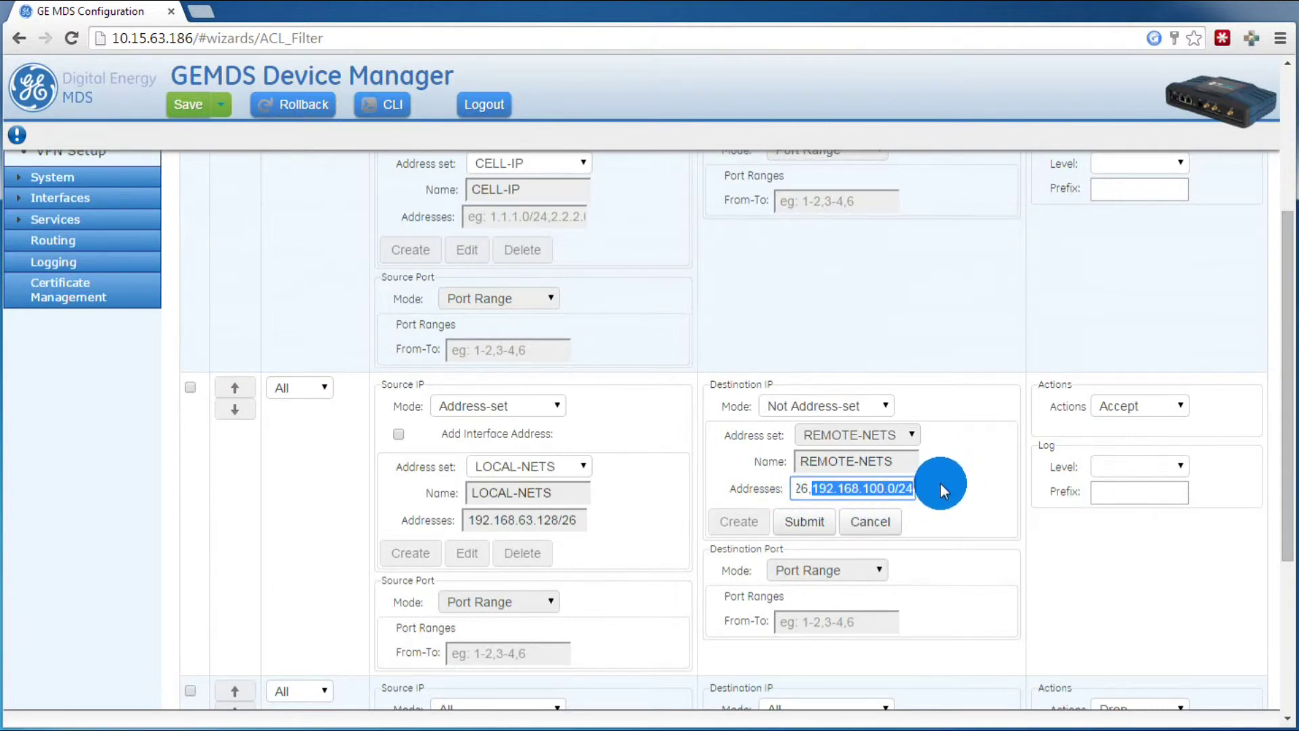
pyautogui.click(885, 520)
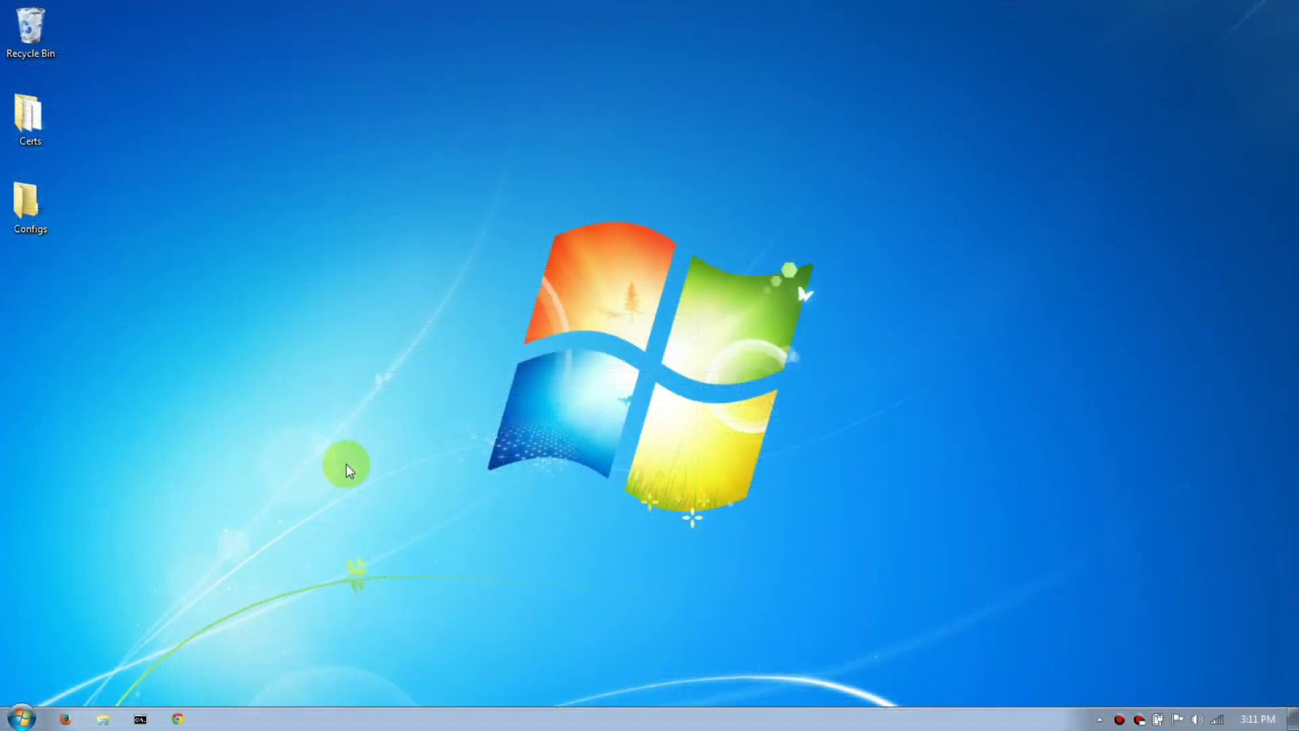
# Step: Launch mmc from the Run prompt and open the Add or Remove Snap-ins dialog
pyautogui.press('super+r')
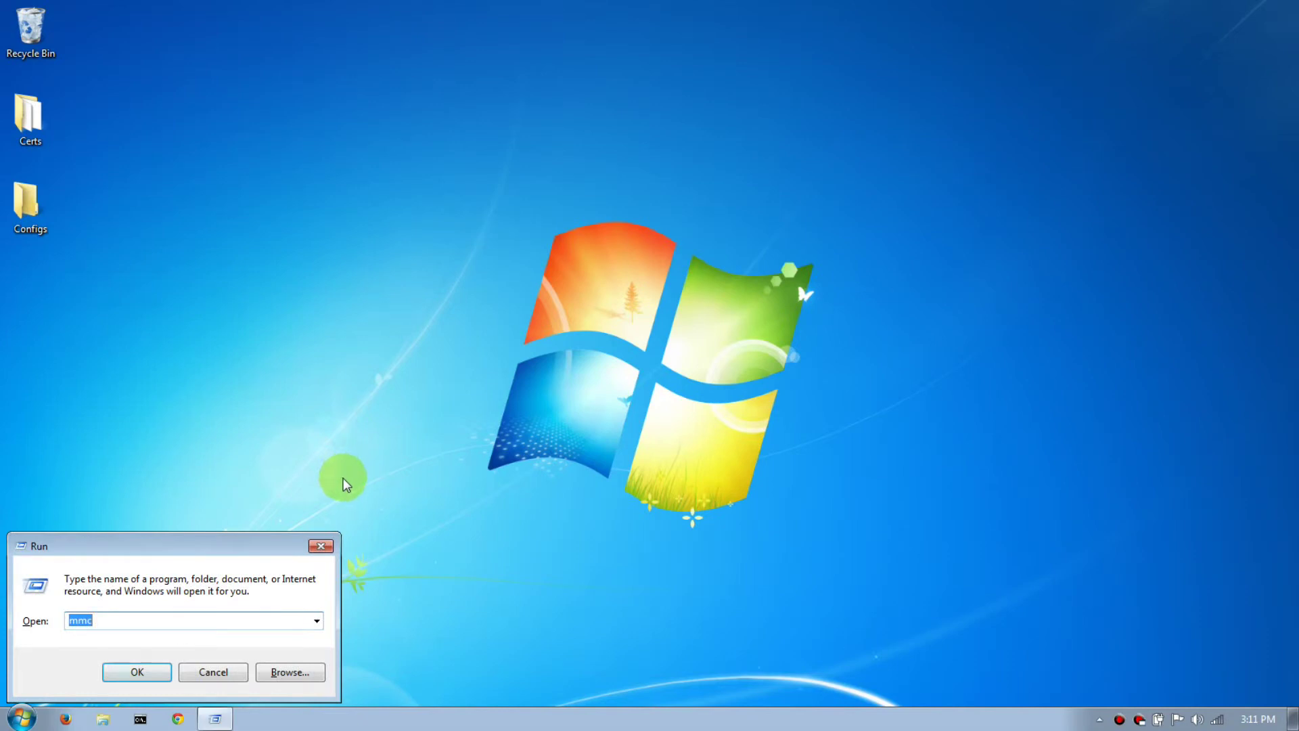
pyautogui.press('Return')
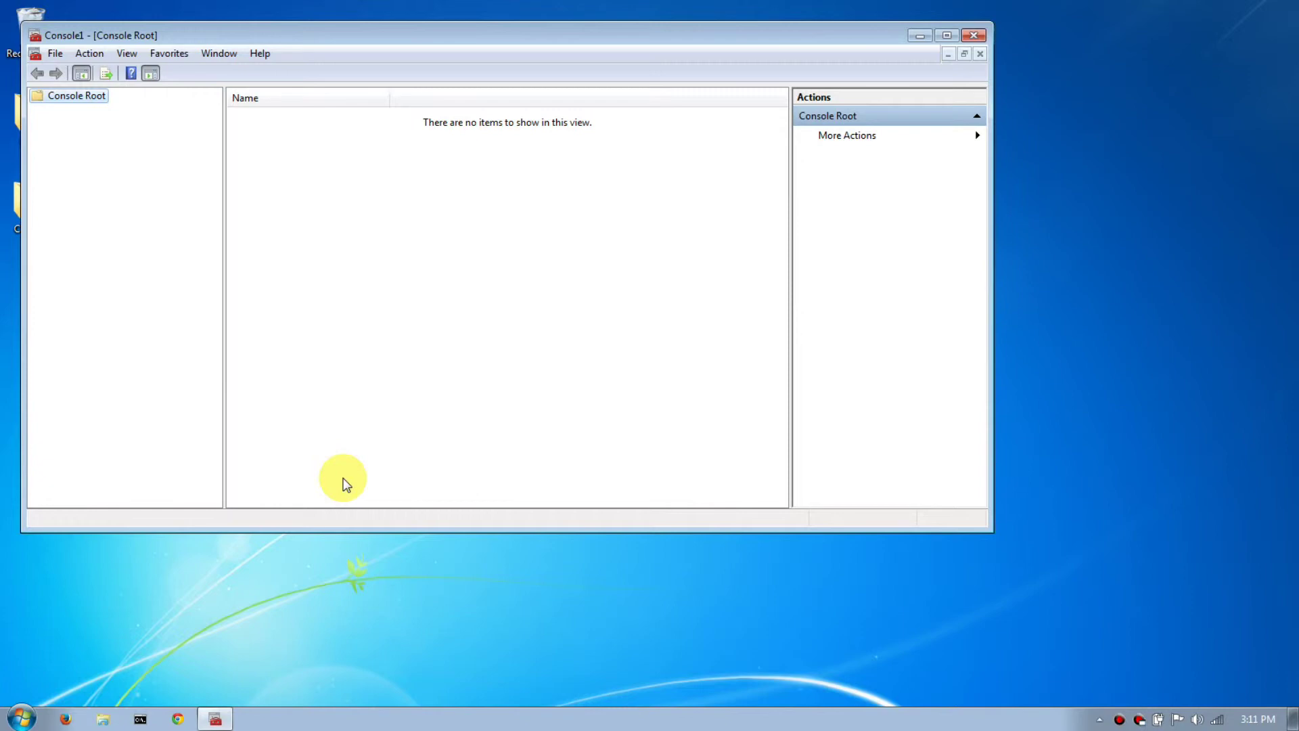
pyautogui.click(54, 54)
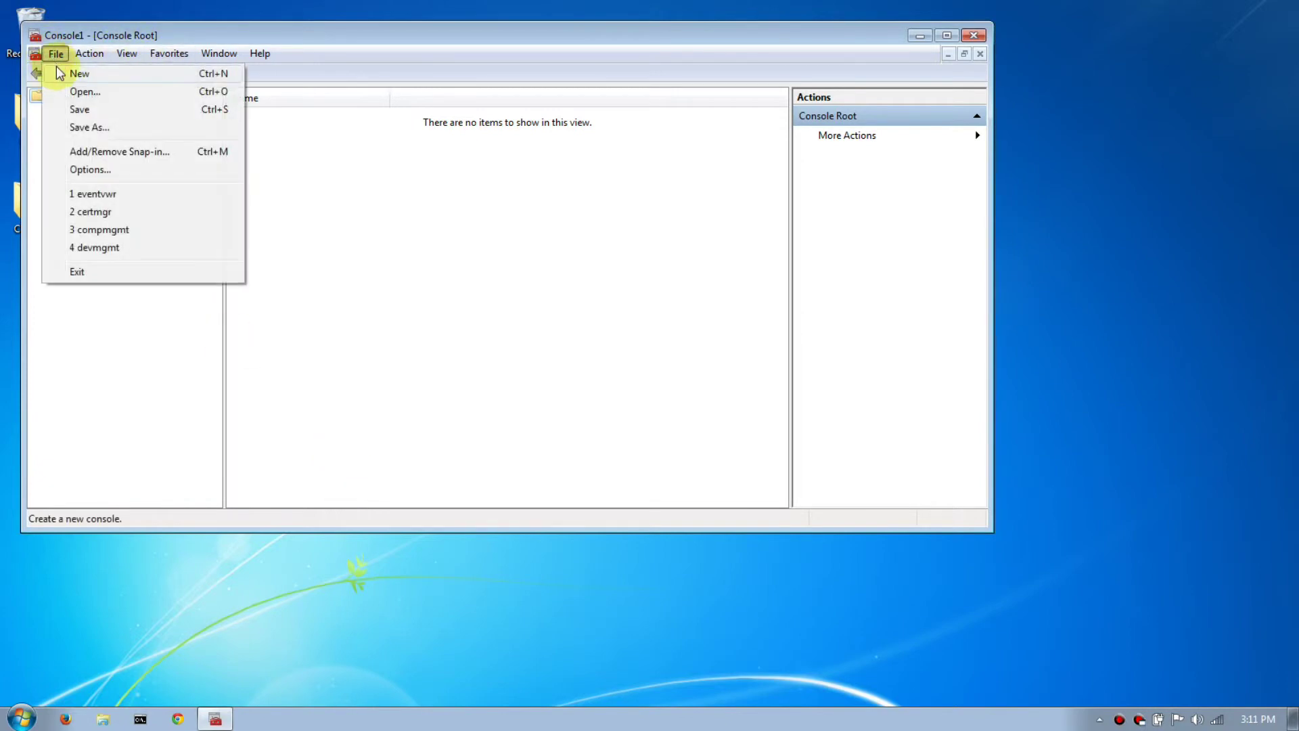
pyautogui.click(88, 151)
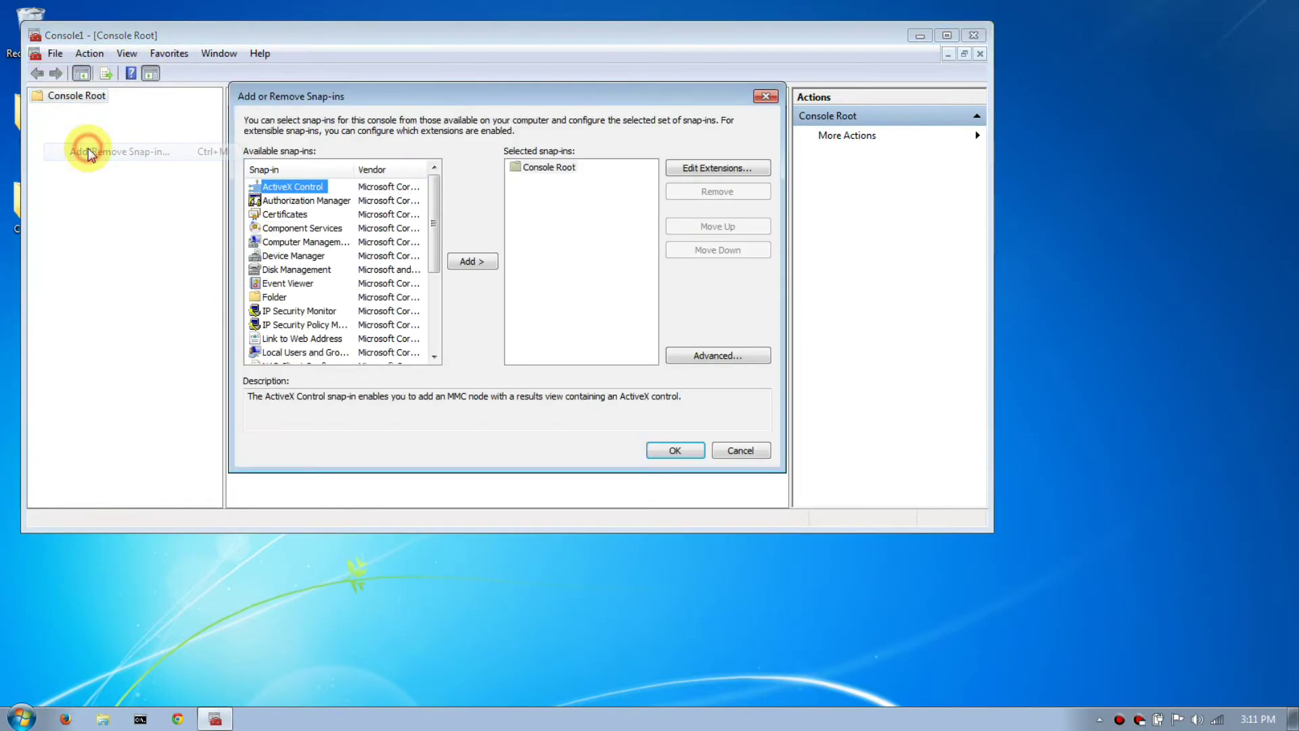
# Step: Add the Certificates snap-in for the computer account on the local computer
pyautogui.click(287, 215)
pyautogui.click(464, 263)
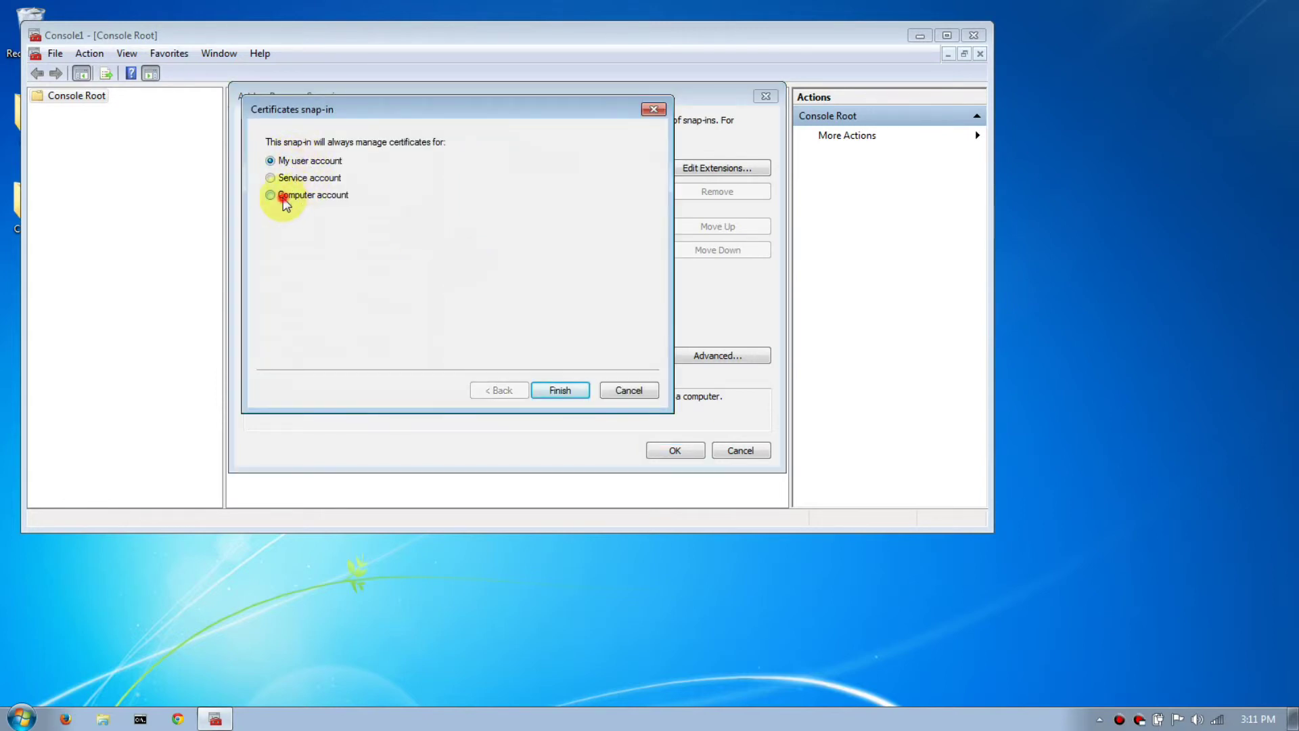
pyautogui.click(282, 196)
pyautogui.click(559, 391)
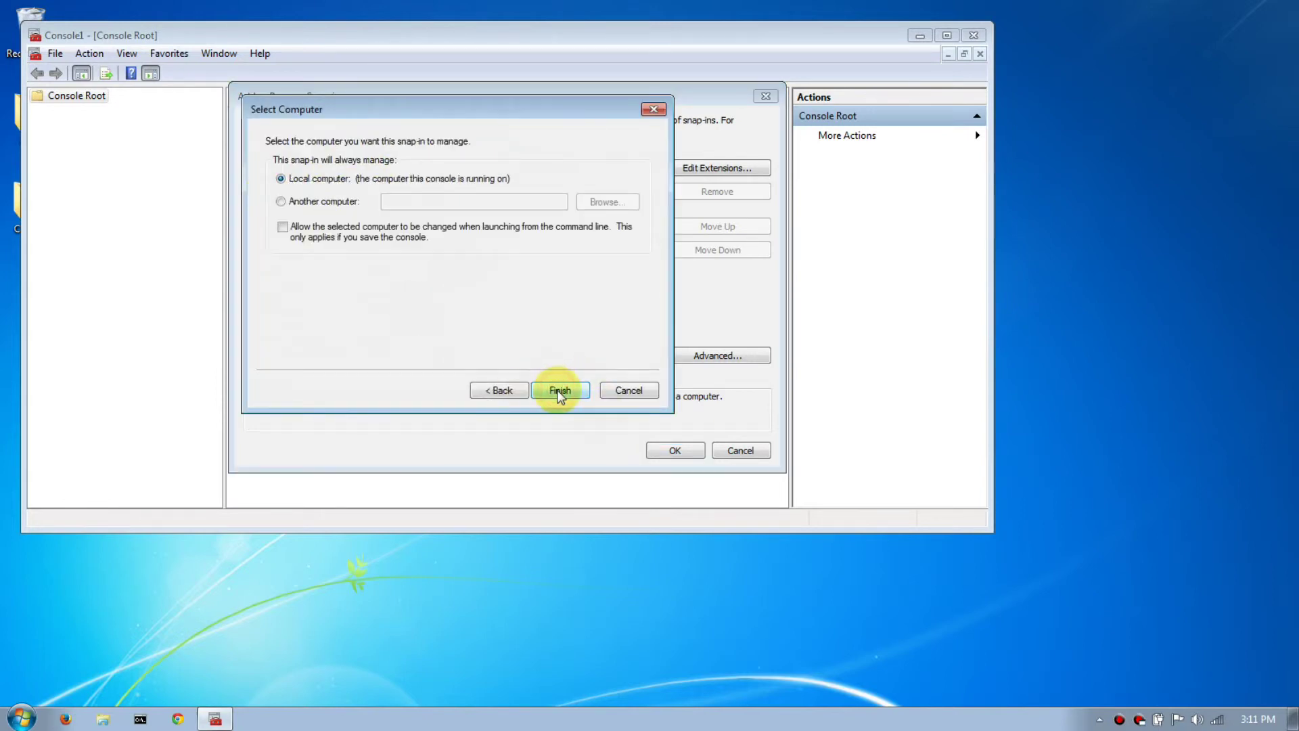
pyautogui.click(559, 391)
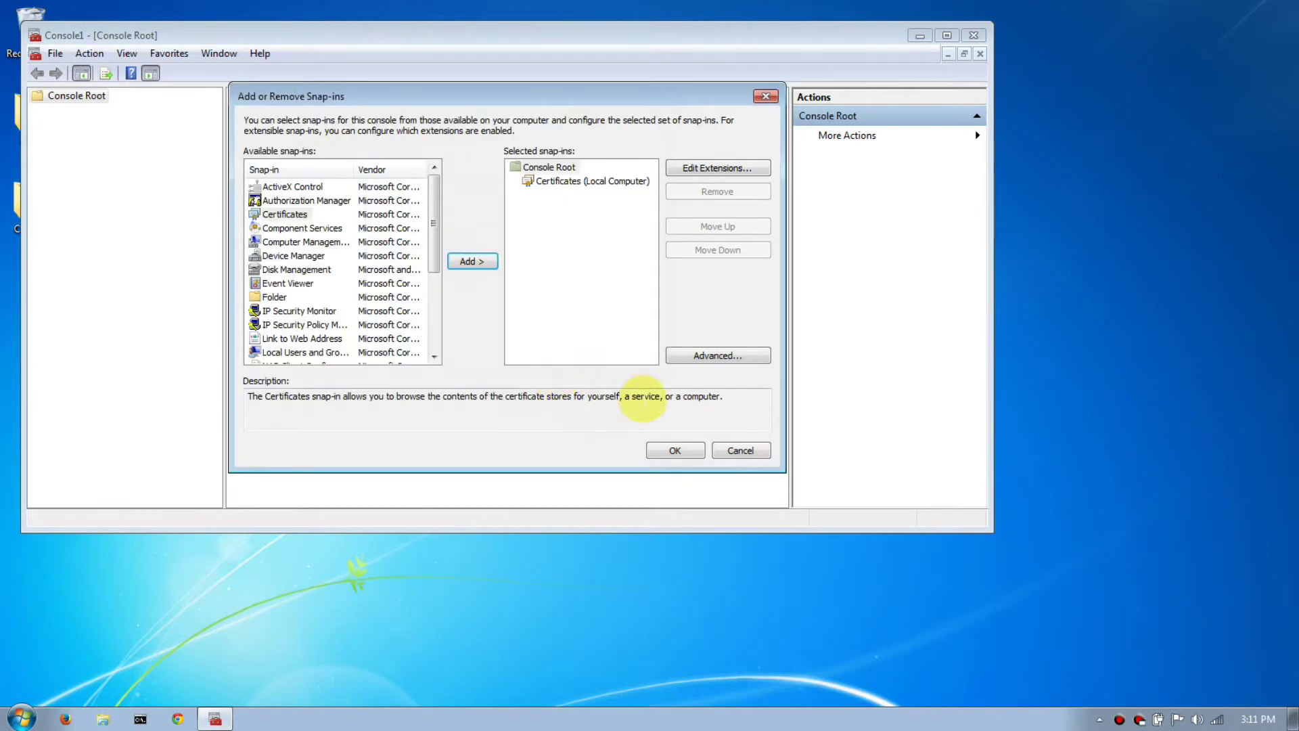
pyautogui.click(688, 451)
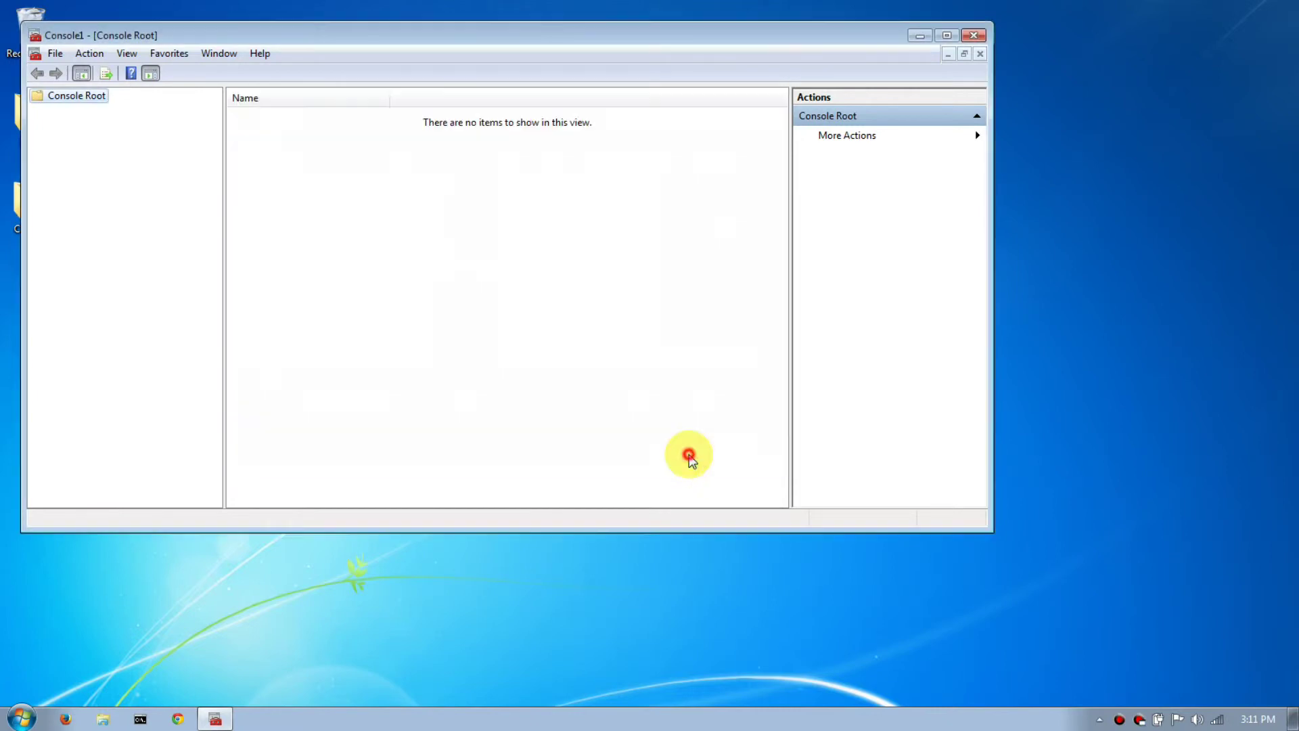
# Step: Start the Certificate Import Wizard on the local computer's Personal store
pyautogui.click(38, 110)
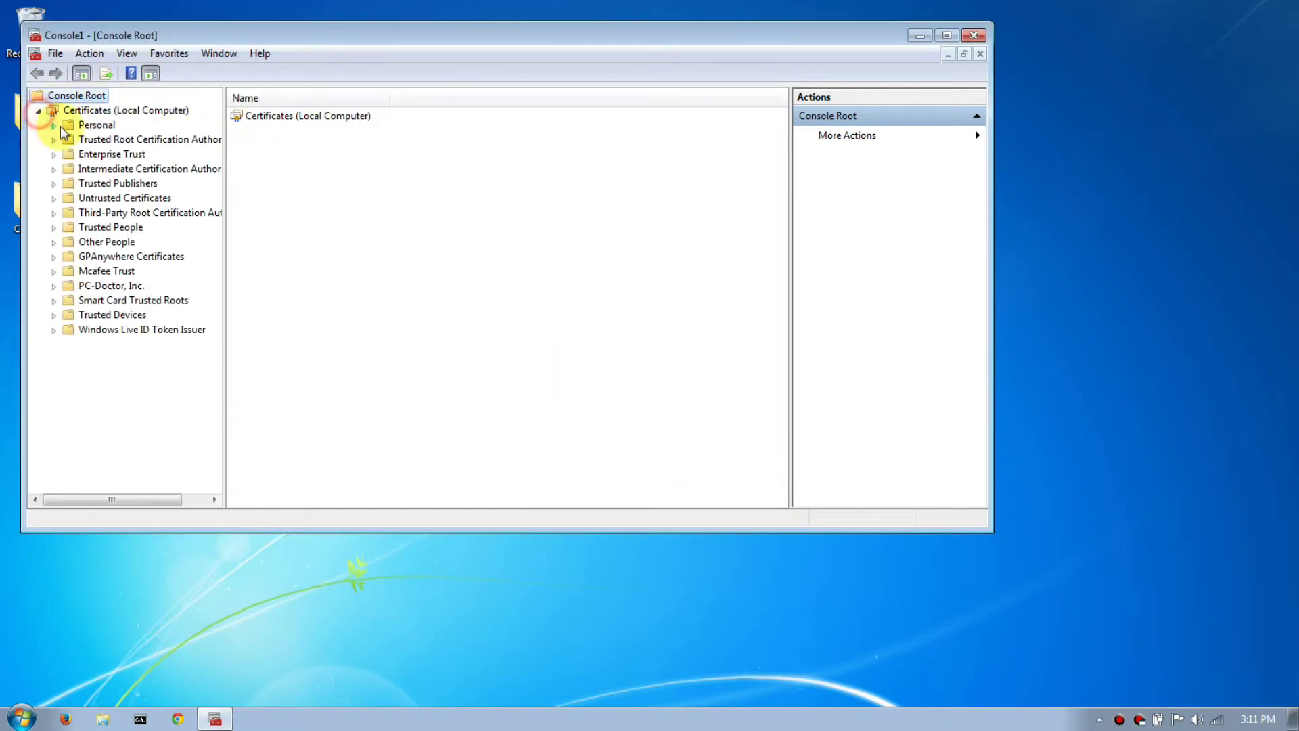
pyautogui.click(73, 127)
pyautogui.rightClick(291, 164)
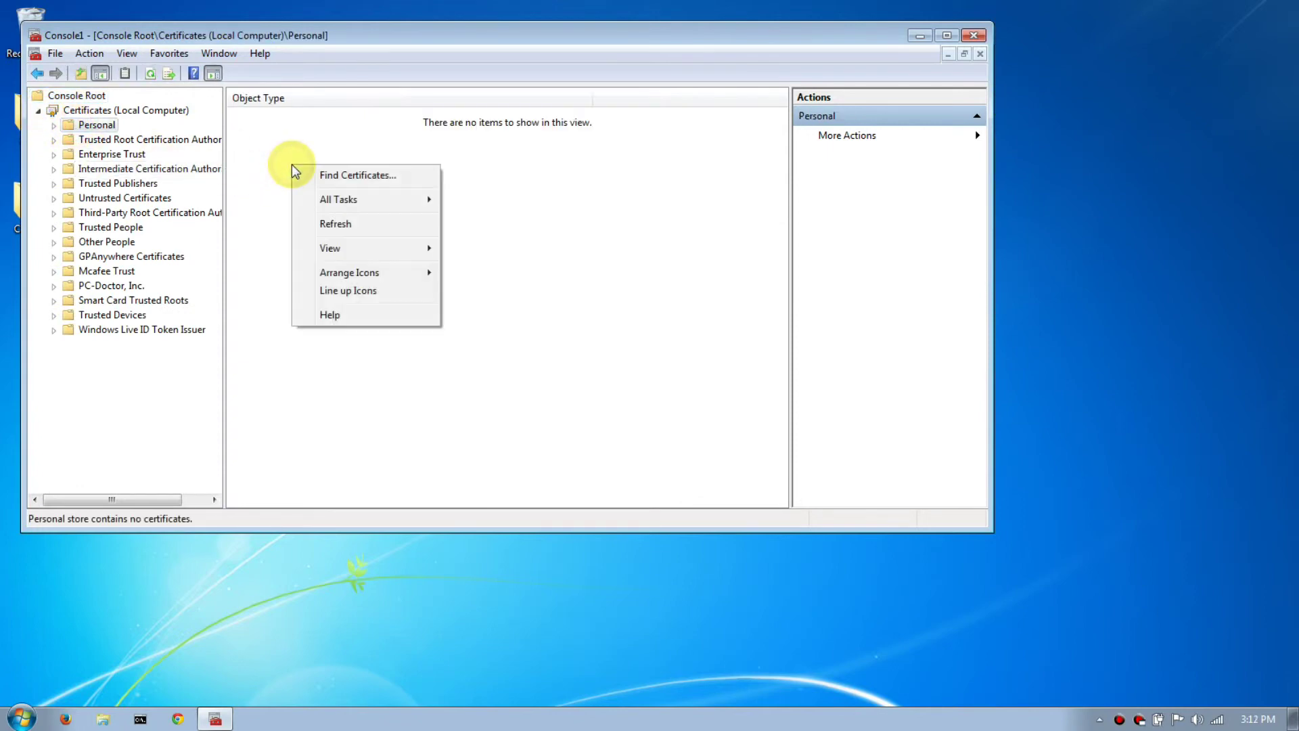
pyautogui.moveTo(349, 199)
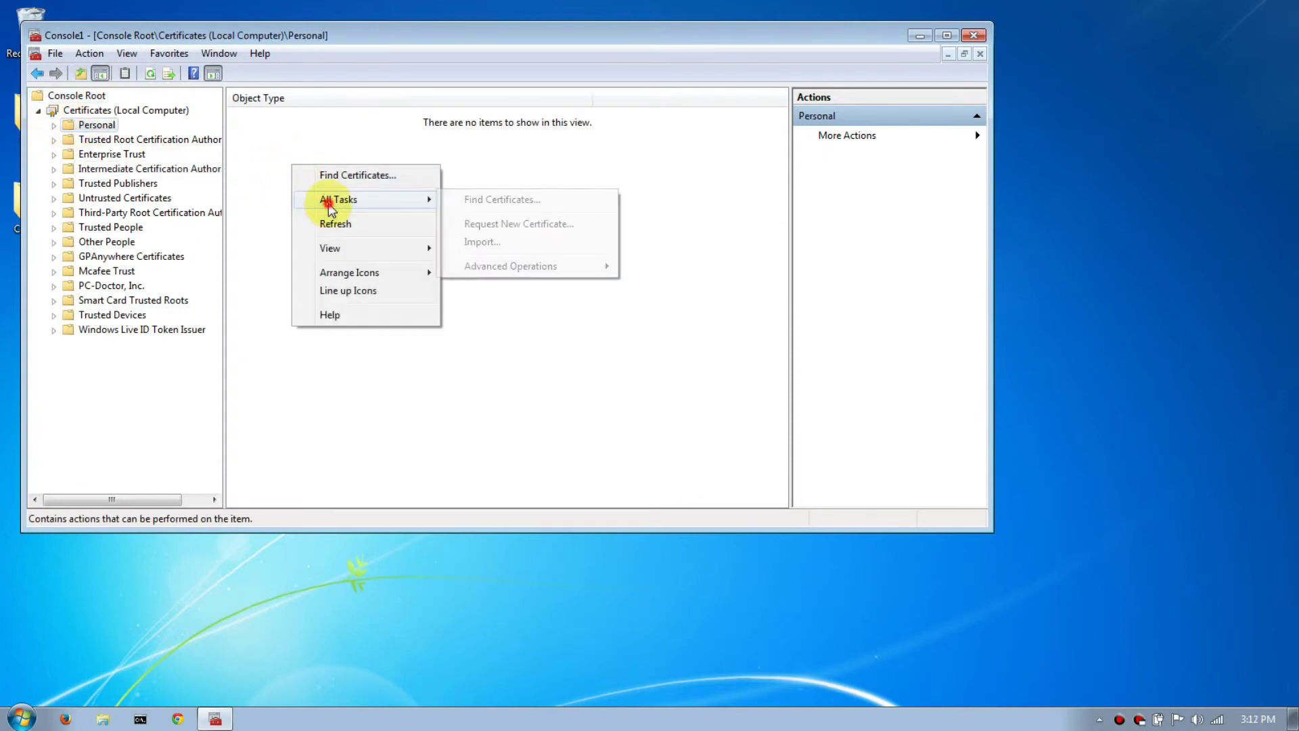
pyautogui.click(478, 244)
pyautogui.click(345, 384)
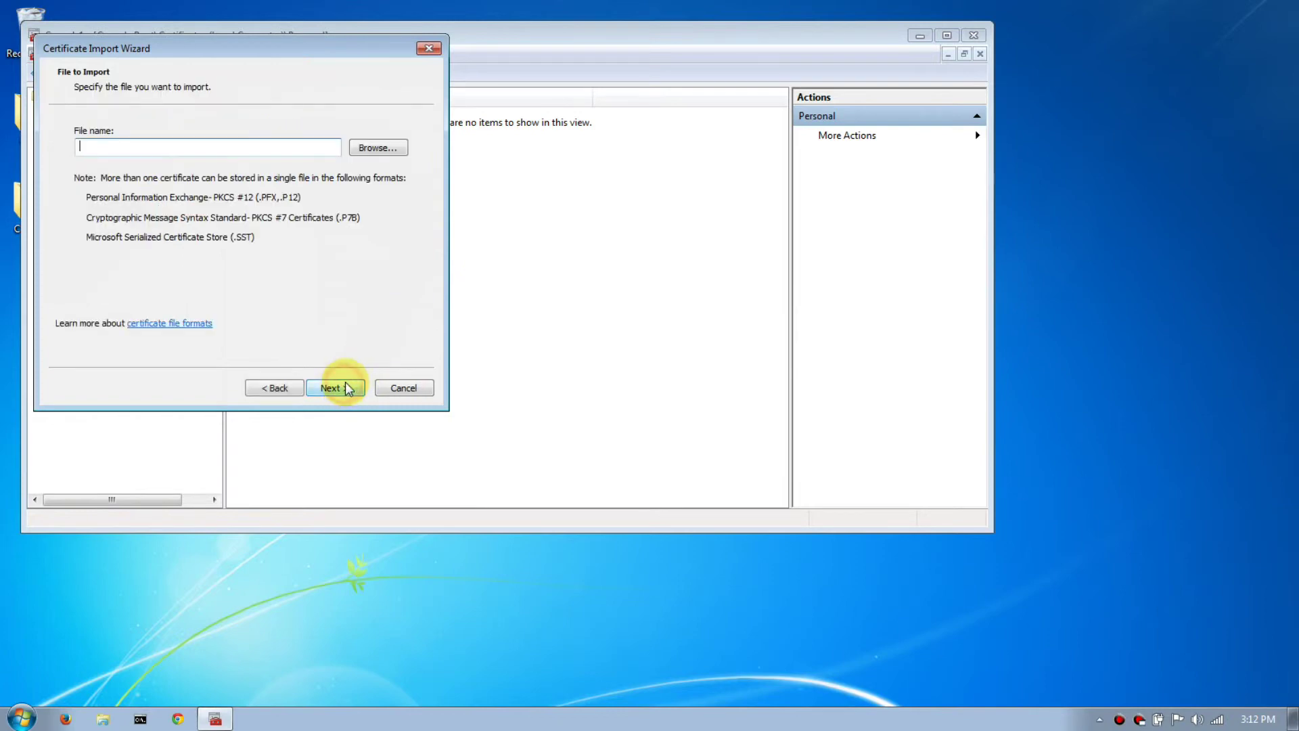
# Step: Choose DemoLT from Desktop\Certs, filtering for Personal Information Exchange files
pyautogui.click(354, 150)
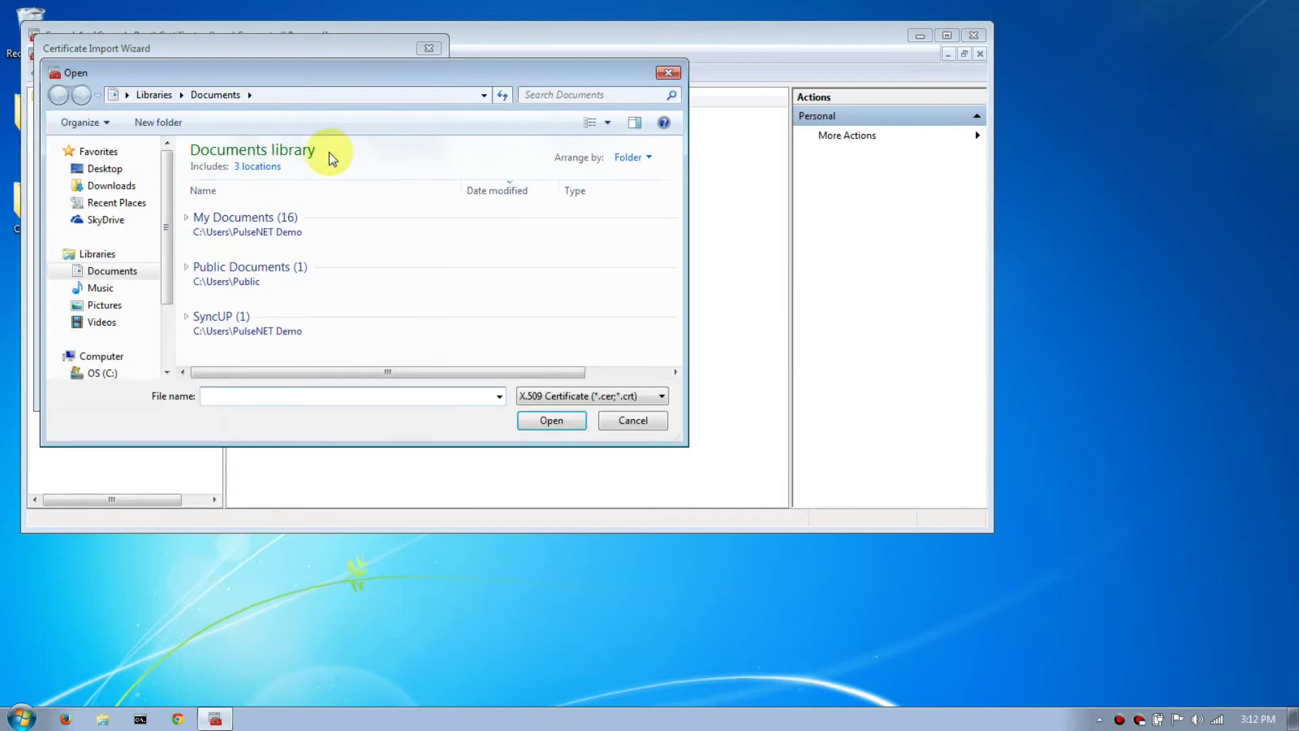
pyautogui.click(104, 169)
pyautogui.doubleClick(284, 251)
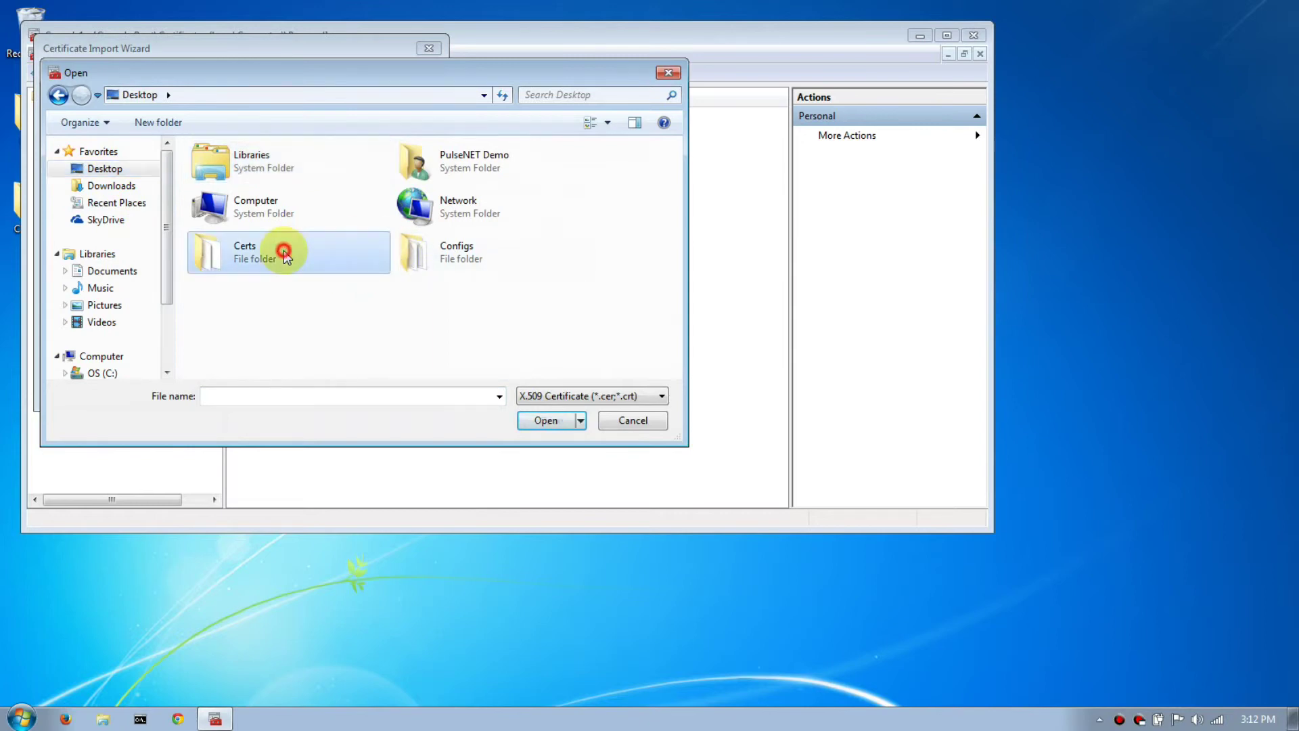
pyautogui.click(619, 397)
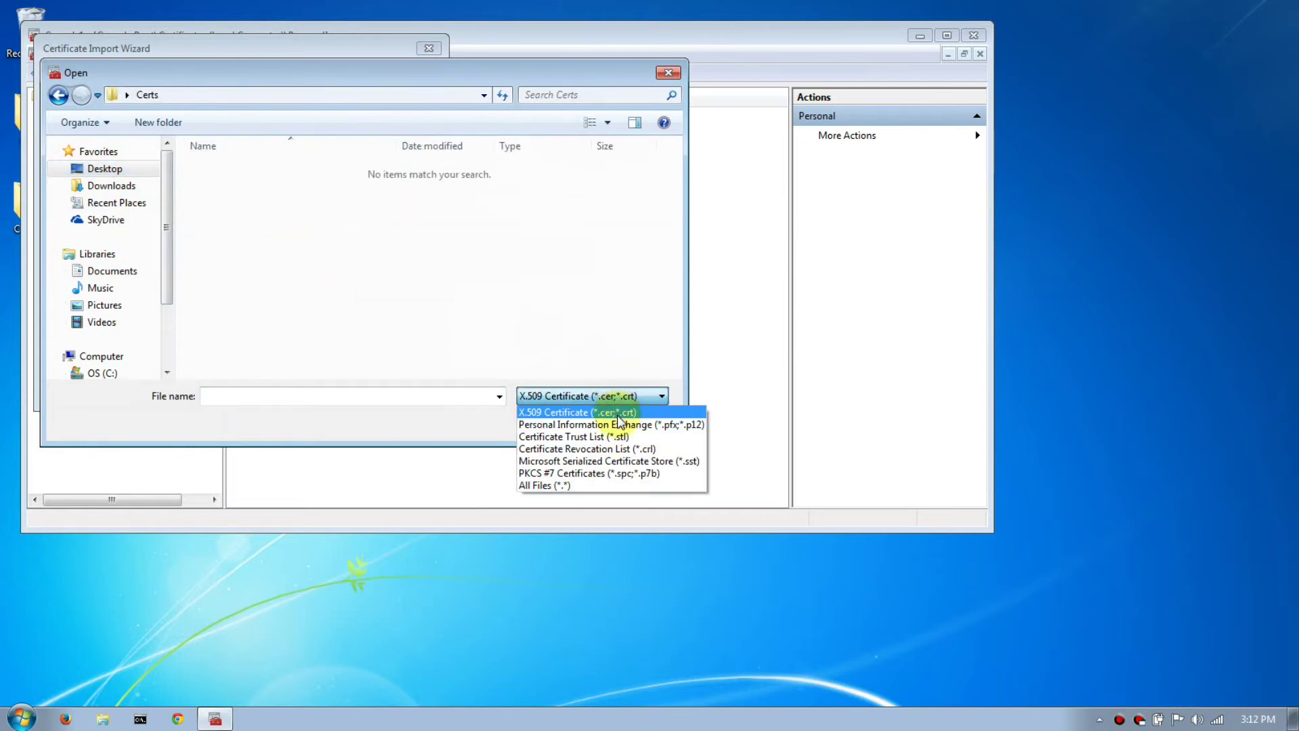
pyautogui.click(553, 421)
pyautogui.click(261, 173)
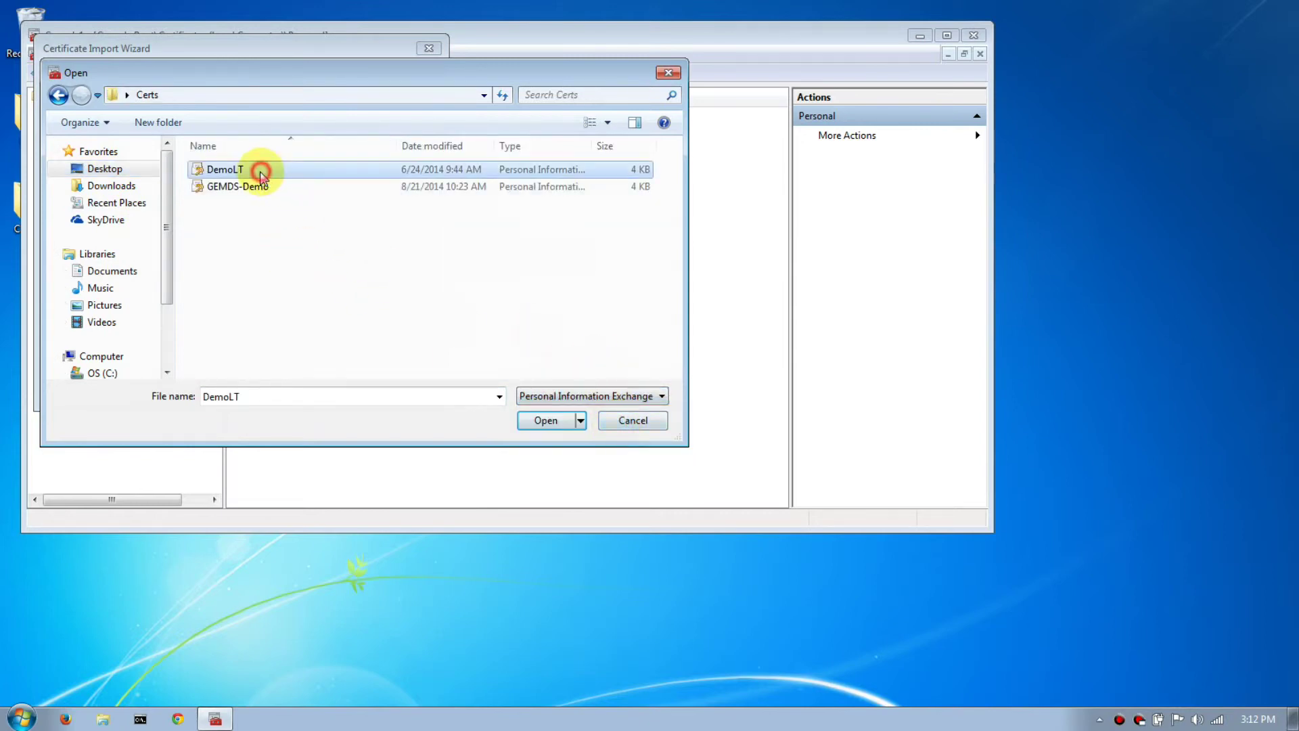
pyautogui.click(545, 419)
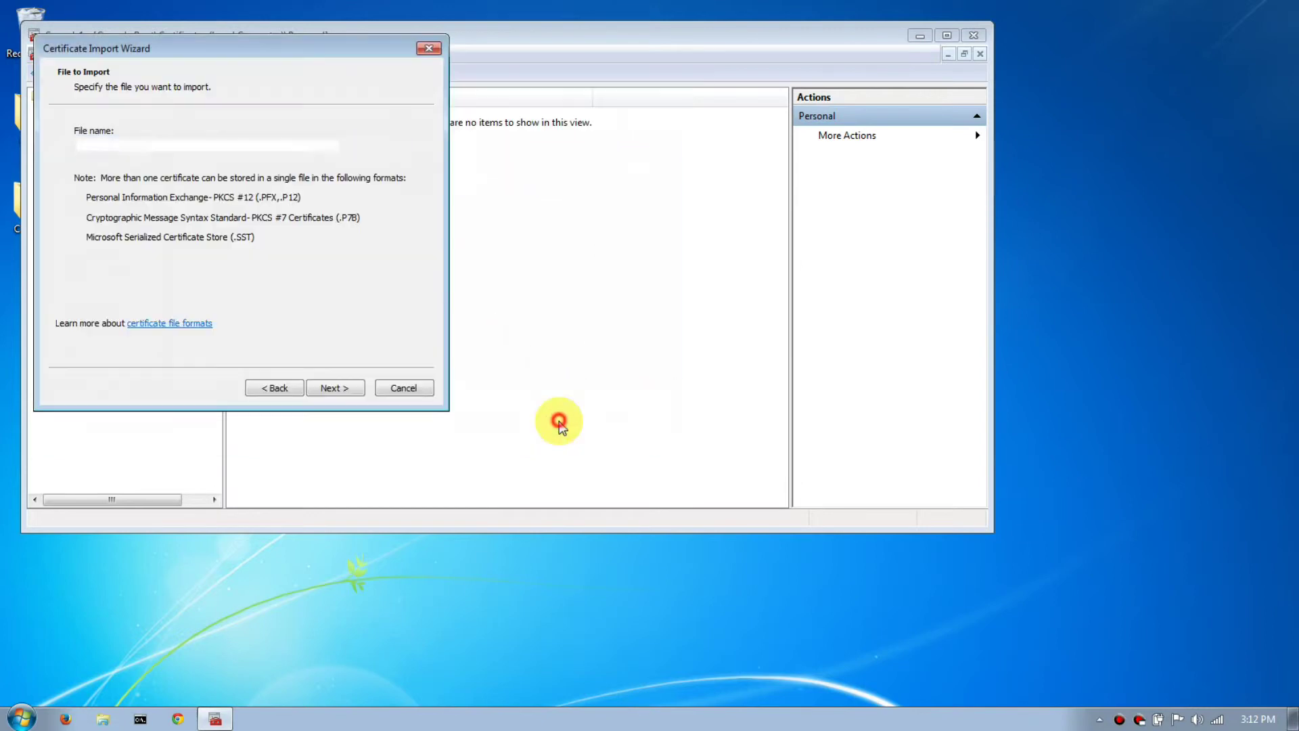
# Step: Provide the private key password, let Windows pick the store automatically, and finish the import
pyautogui.click(326, 387)
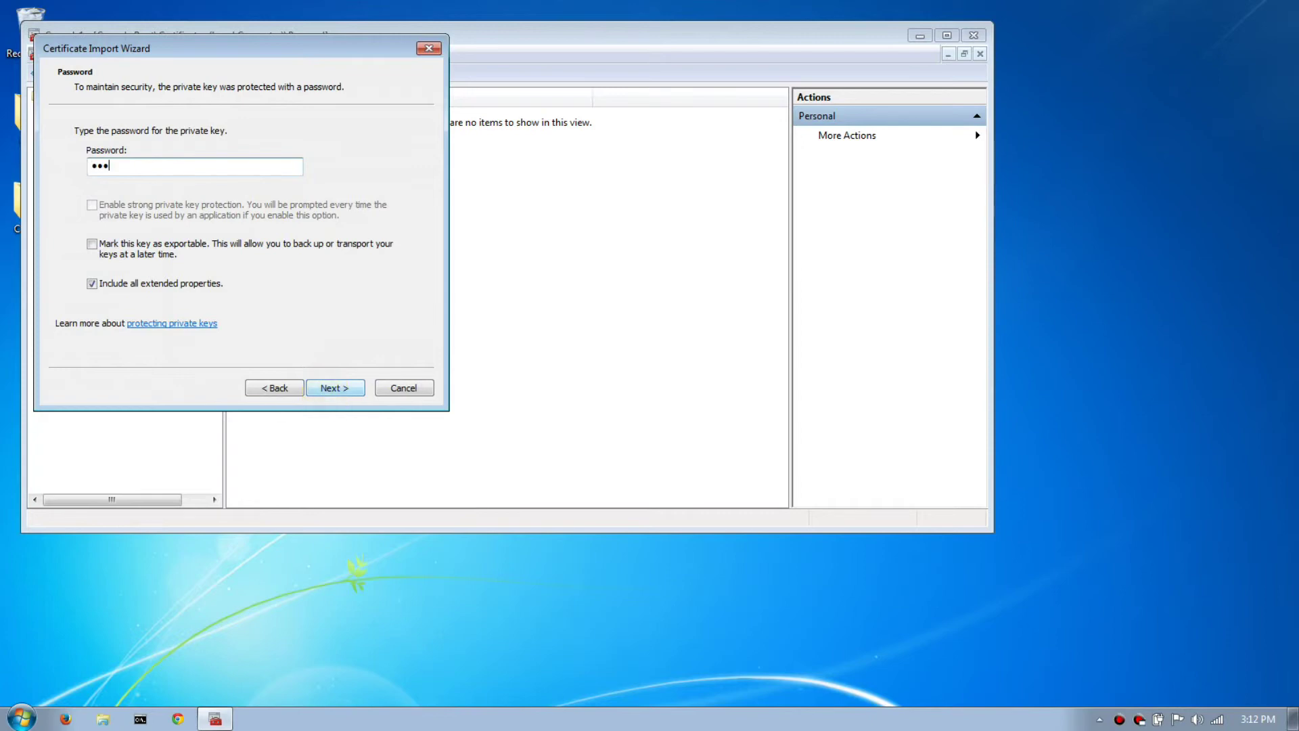
pyautogui.click(320, 389)
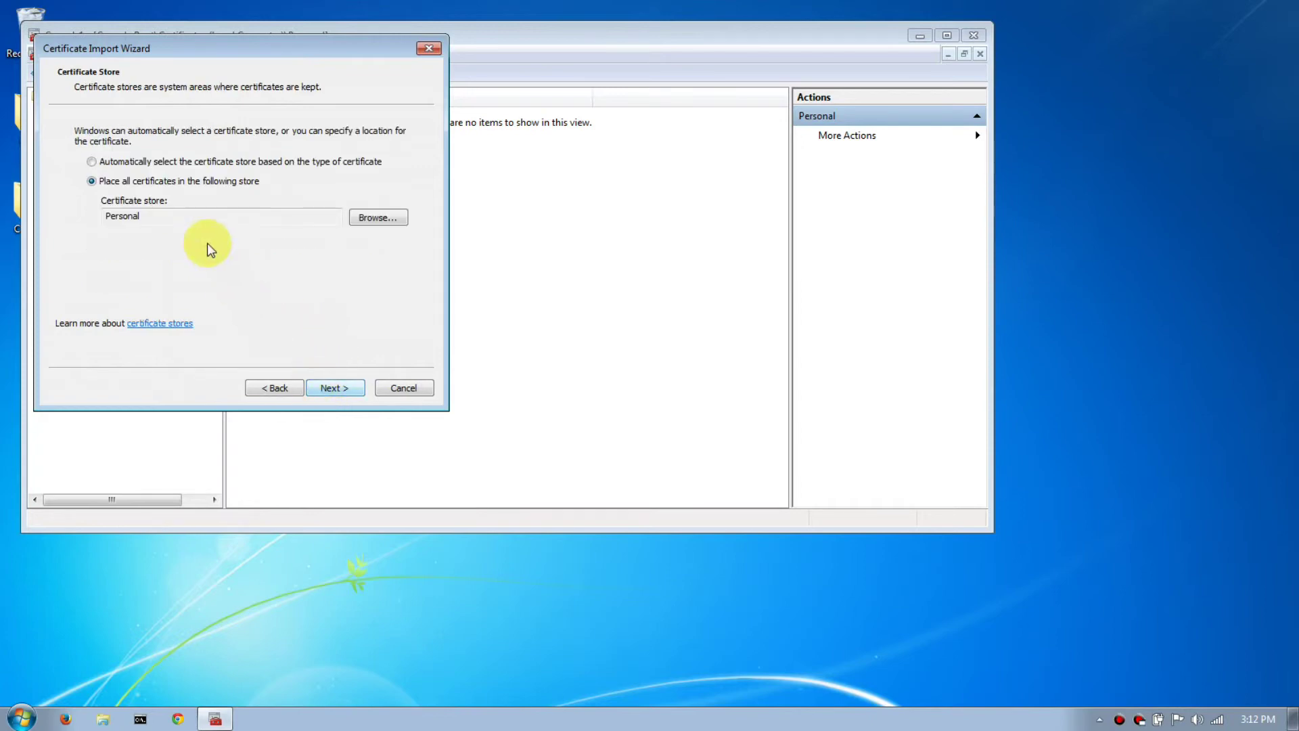
pyautogui.click(117, 163)
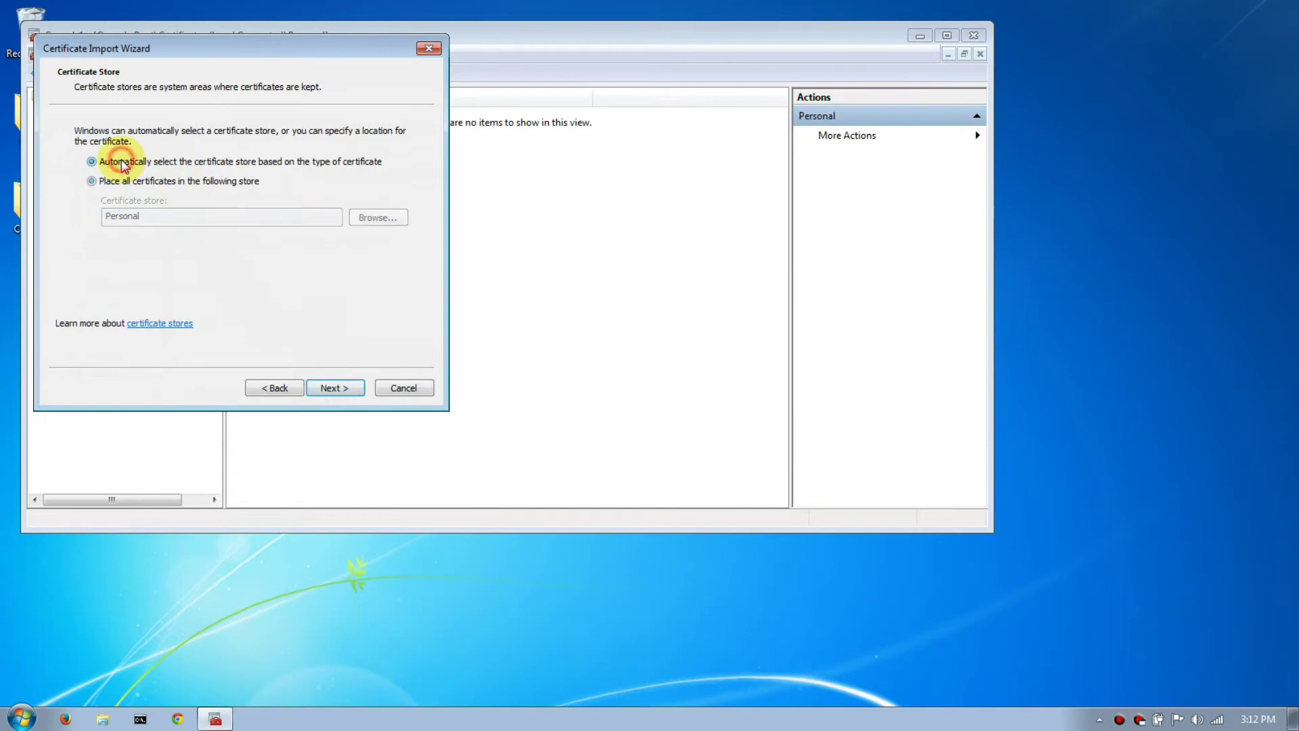
pyautogui.click(348, 391)
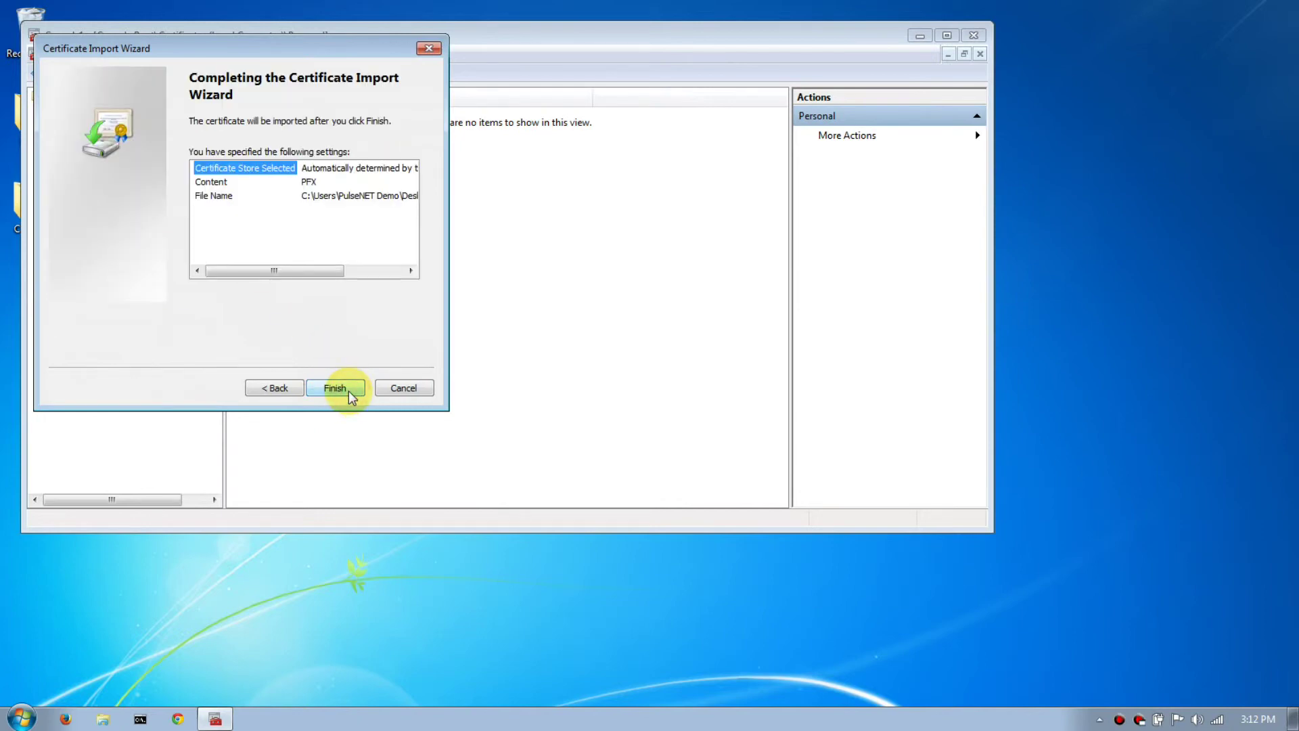
pyautogui.click(348, 391)
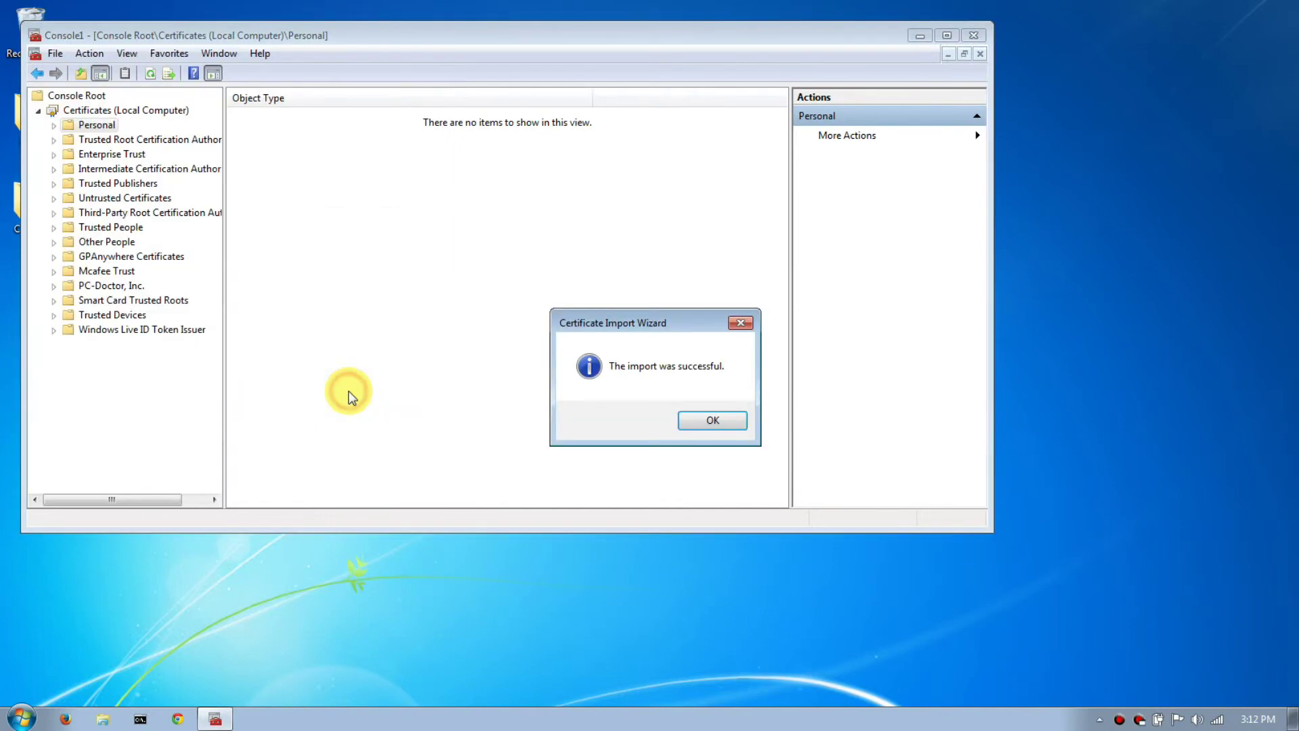
# Step: Dismiss the success message and select DemoLT in the Personal Certificates list
pyautogui.click(700, 420)
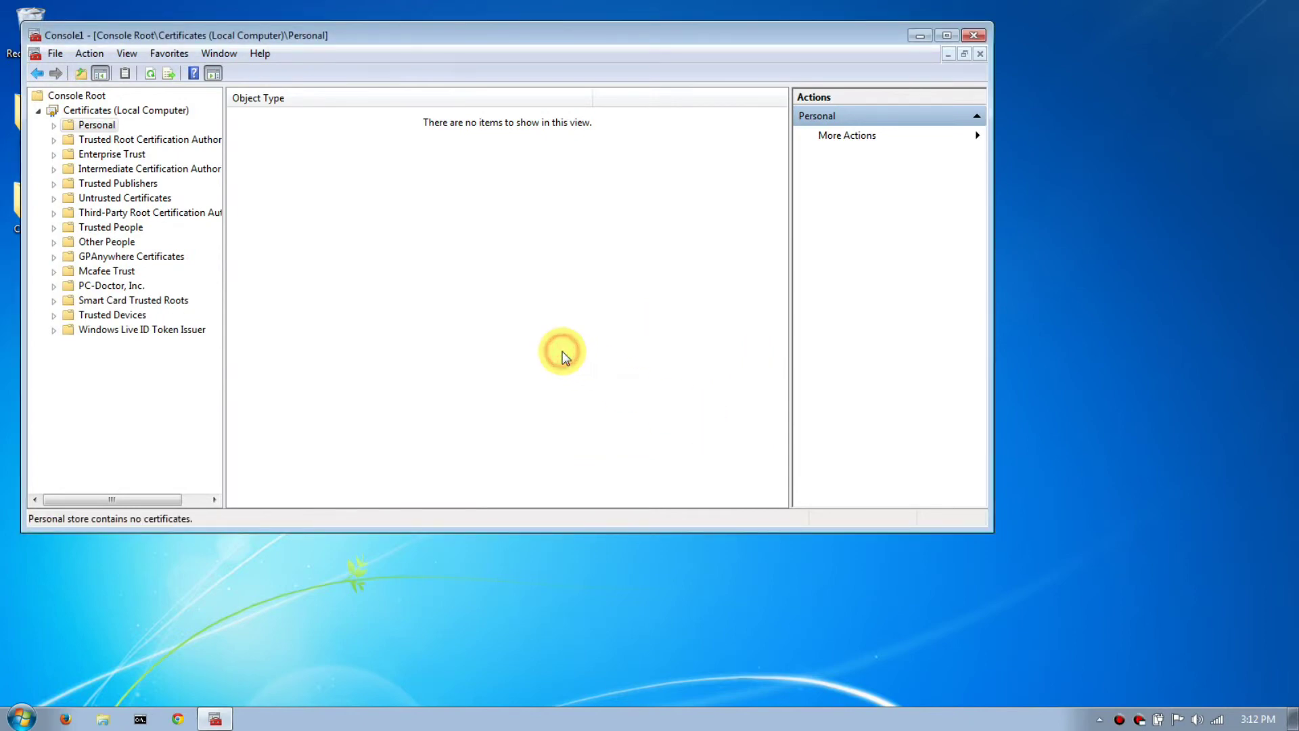
pyautogui.click(53, 126)
pyautogui.click(95, 138)
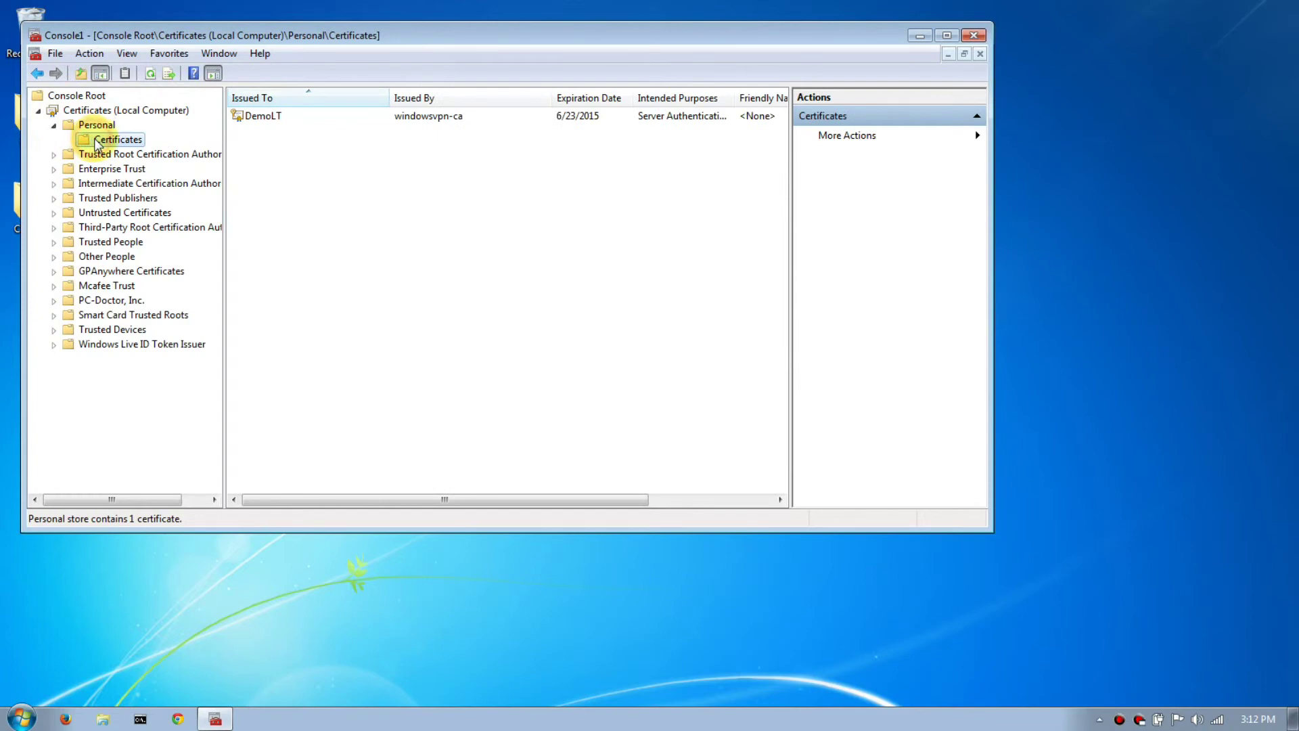
pyautogui.click(245, 117)
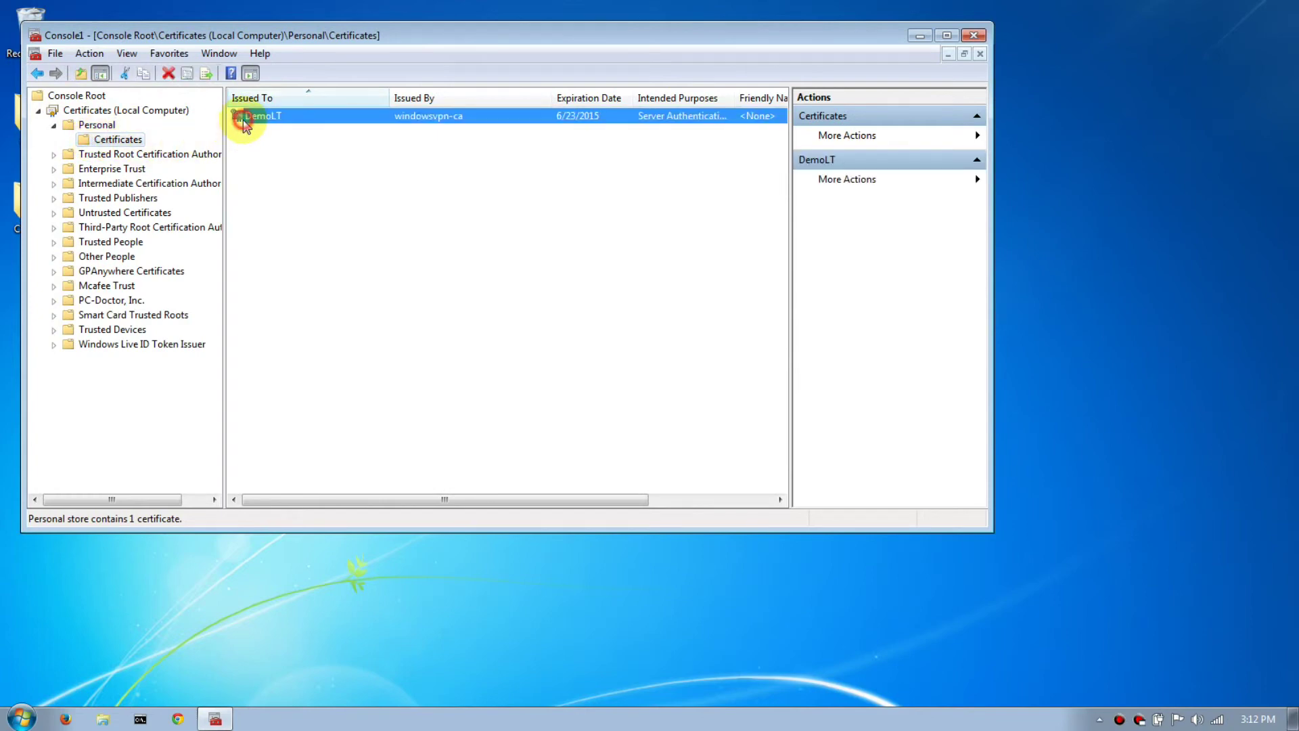
# Step: Locate windowsvpn-ca among the Trusted Root Certification Authorities certificates
pyautogui.click(53, 155)
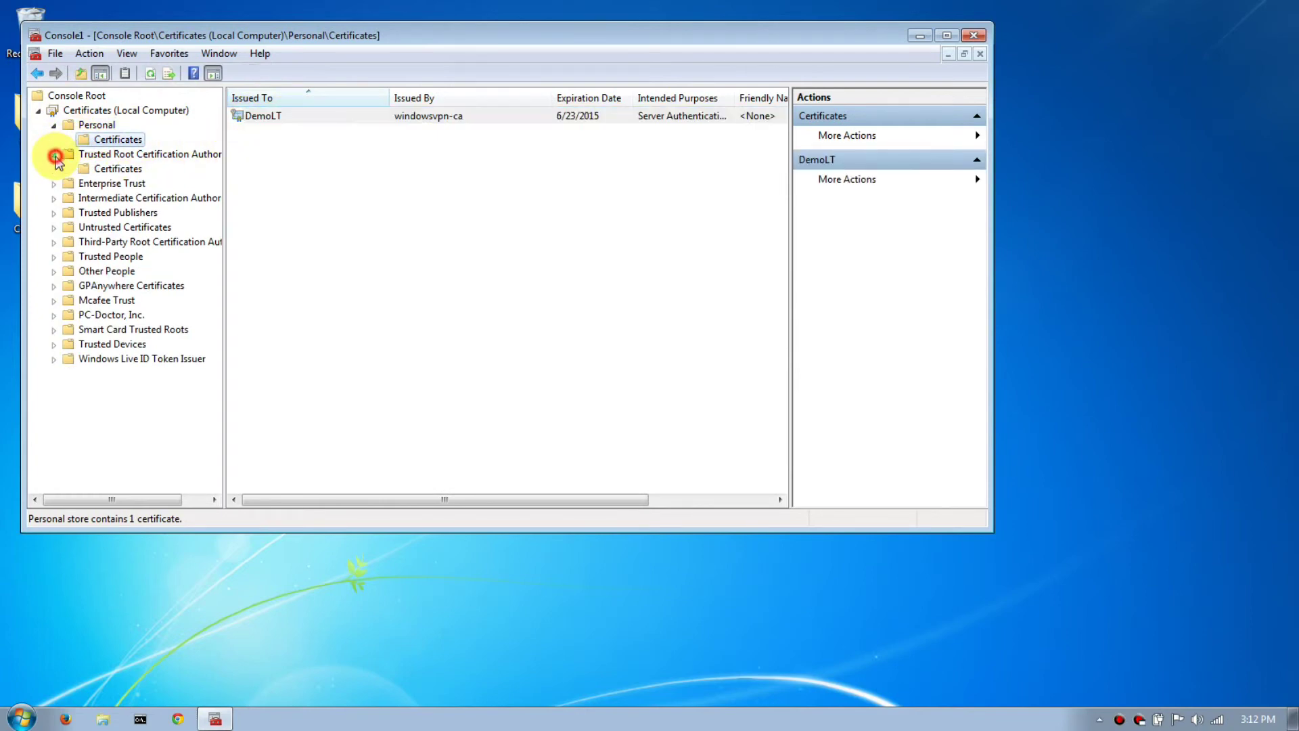
pyautogui.click(95, 168)
pyautogui.click(259, 225)
pyautogui.scroll(-7, 260, 225)
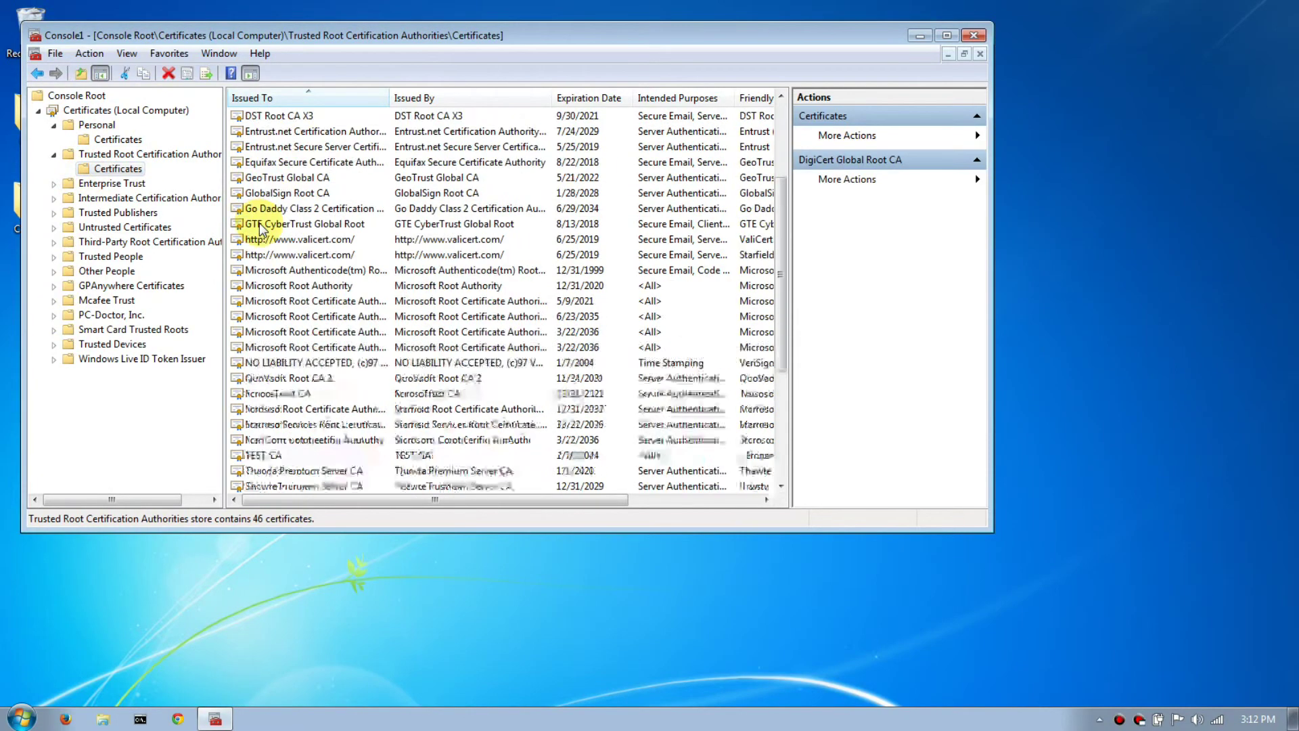
pyautogui.click(274, 471)
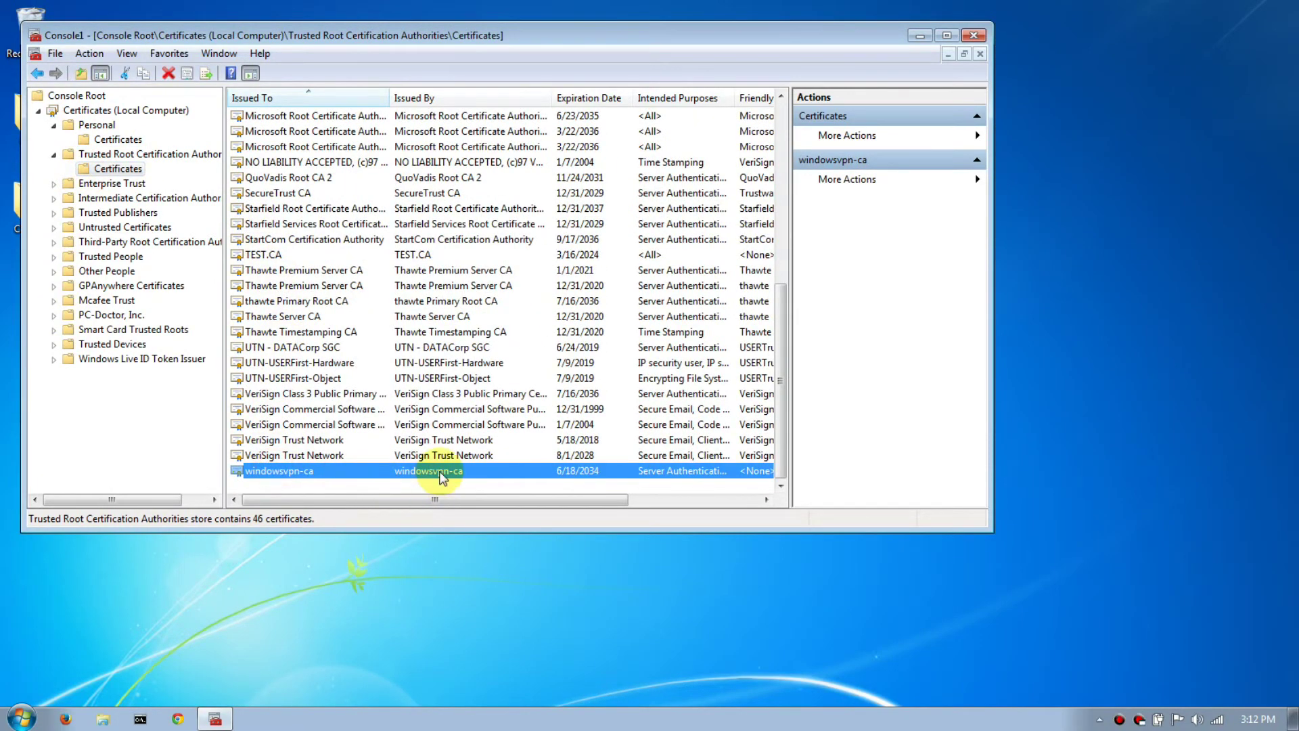
# Step: Return to Personal Certificates, recheck DemoLT, then clear the selection
pyautogui.click(118, 140)
pyautogui.click(410, 116)
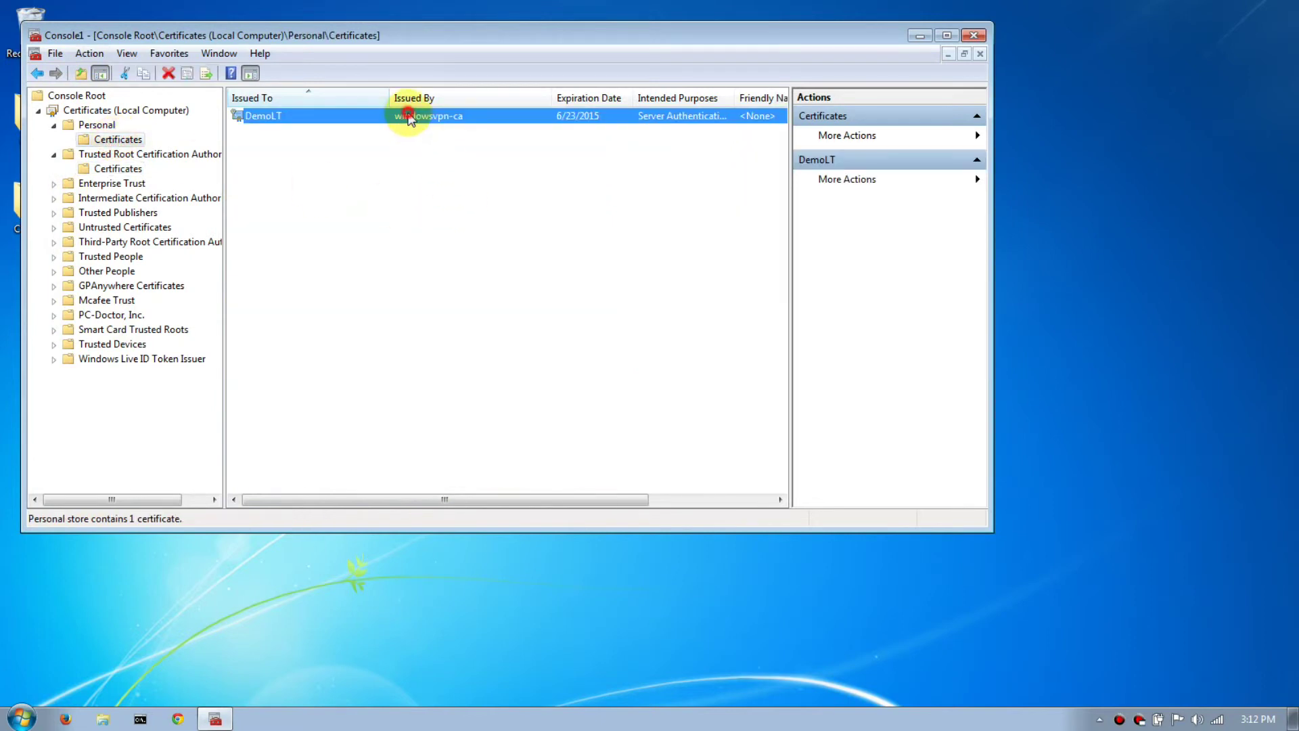
pyautogui.click(451, 205)
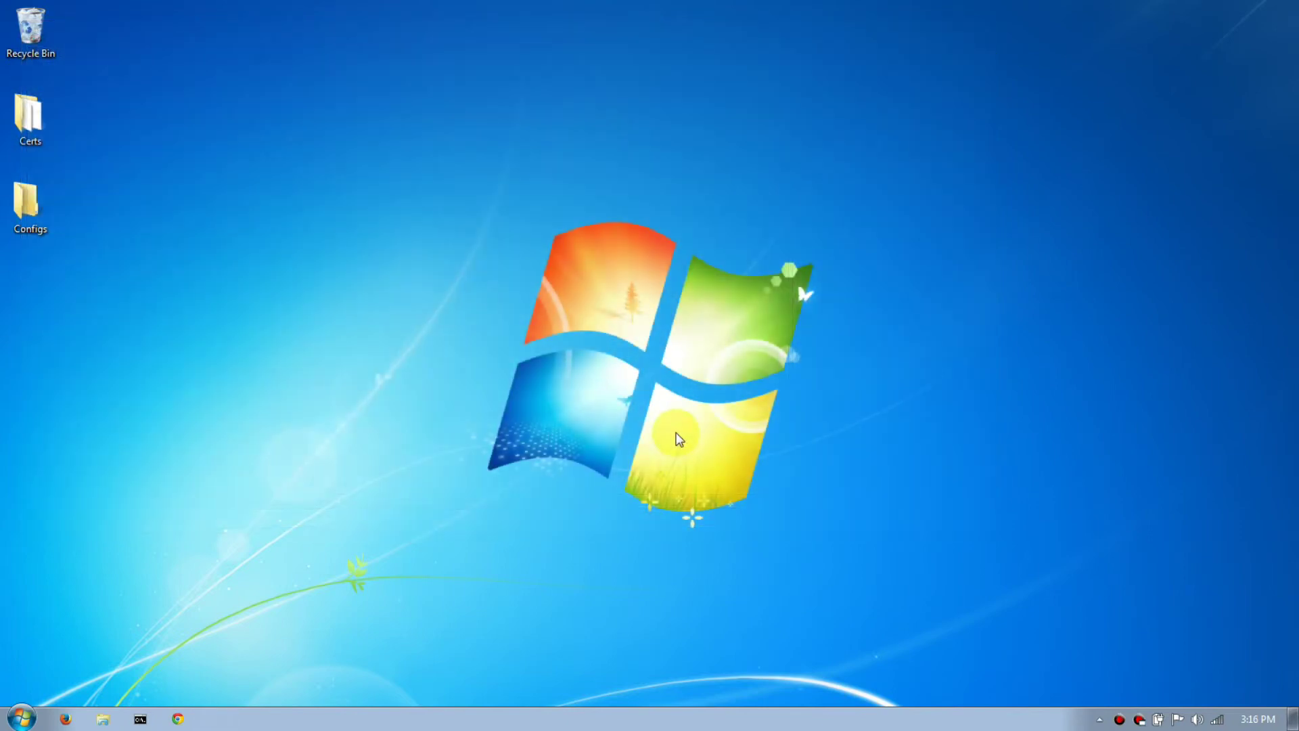
# Step: From the taskbar network list, open Network and Sharing Center and start a new workplace connection
pyautogui.click(1217, 720)
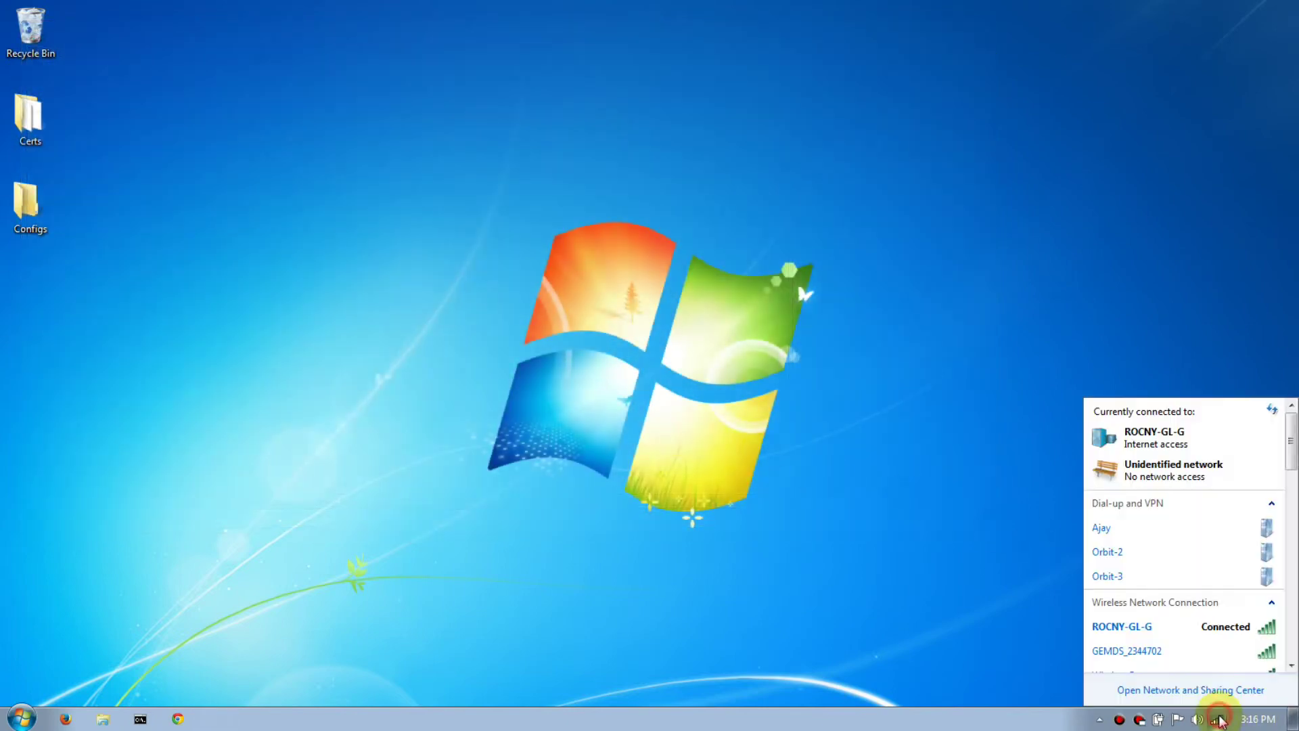
pyautogui.click(1191, 690)
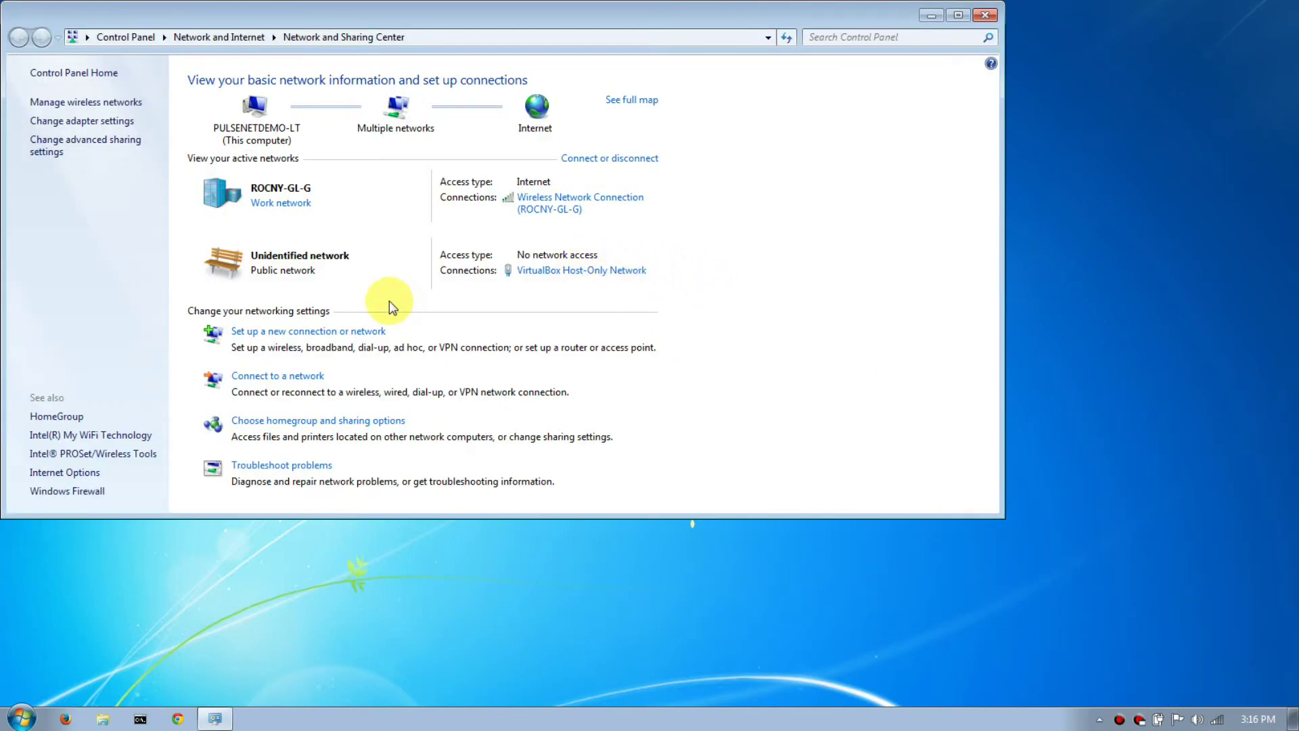
pyautogui.click(345, 335)
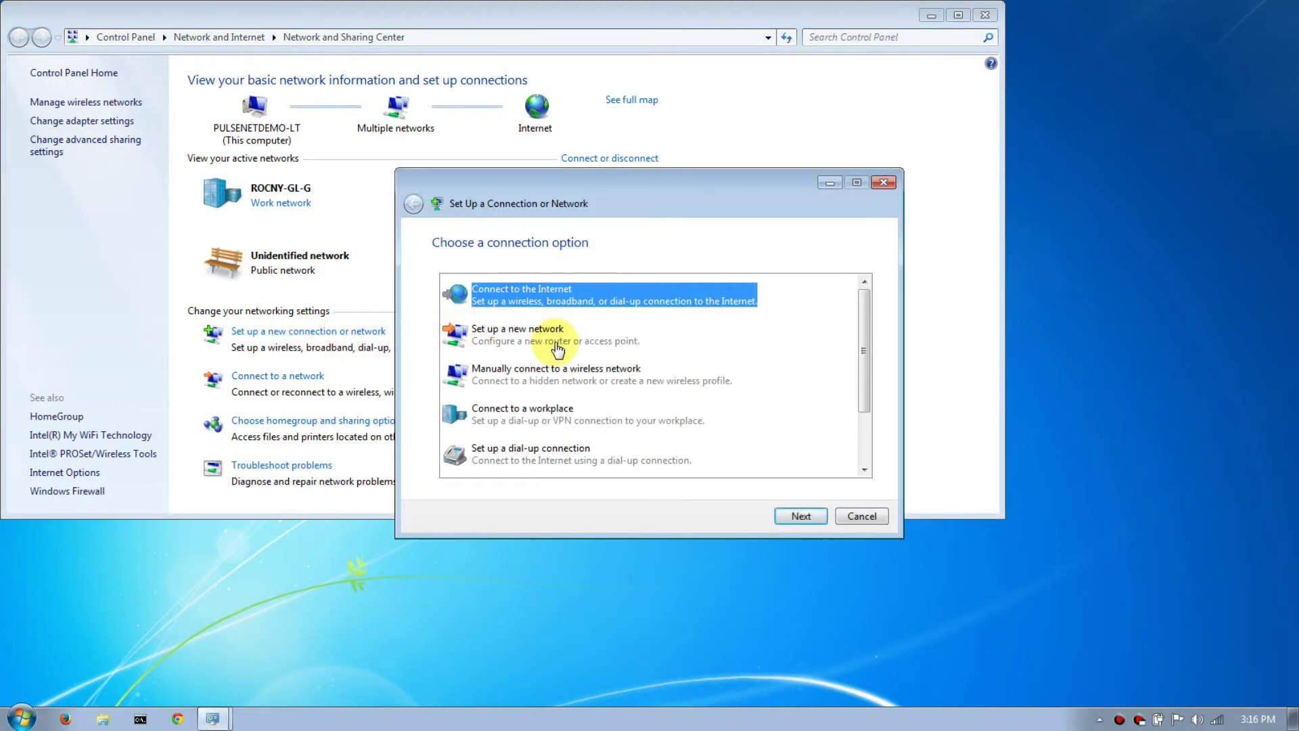
pyautogui.click(550, 414)
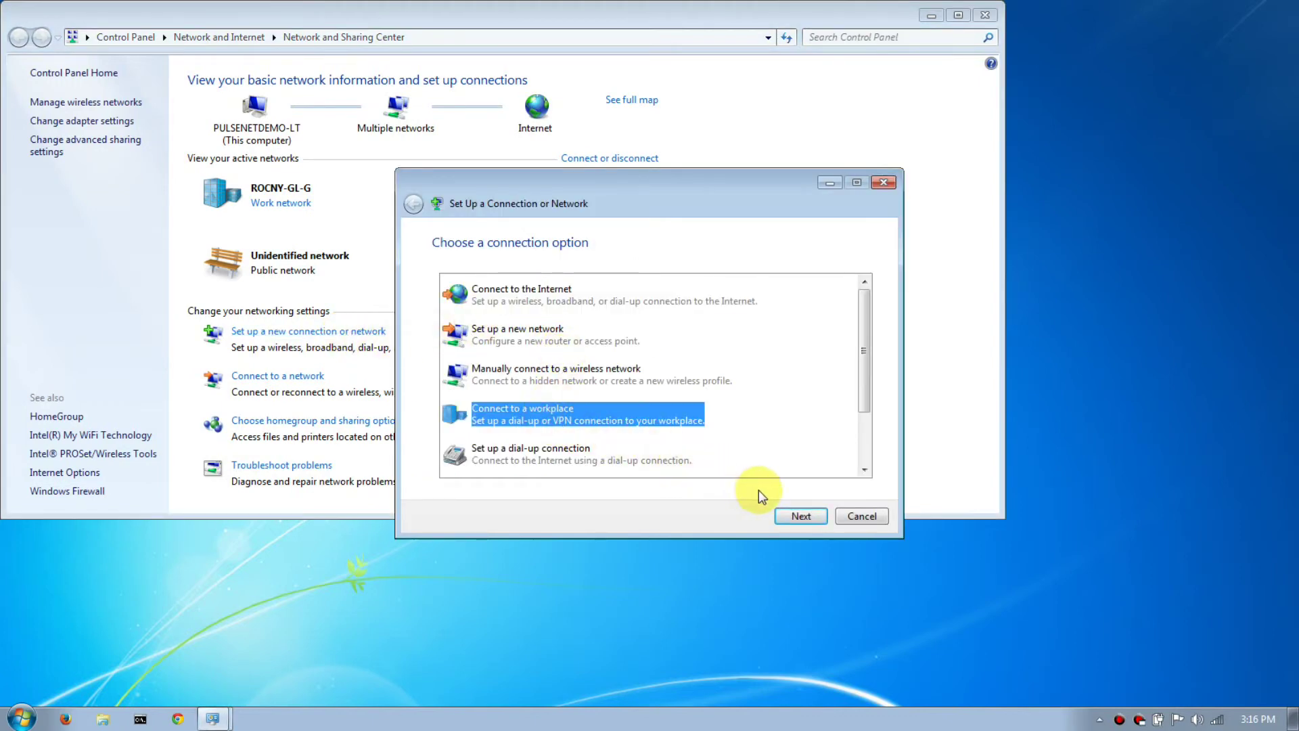
pyautogui.click(801, 517)
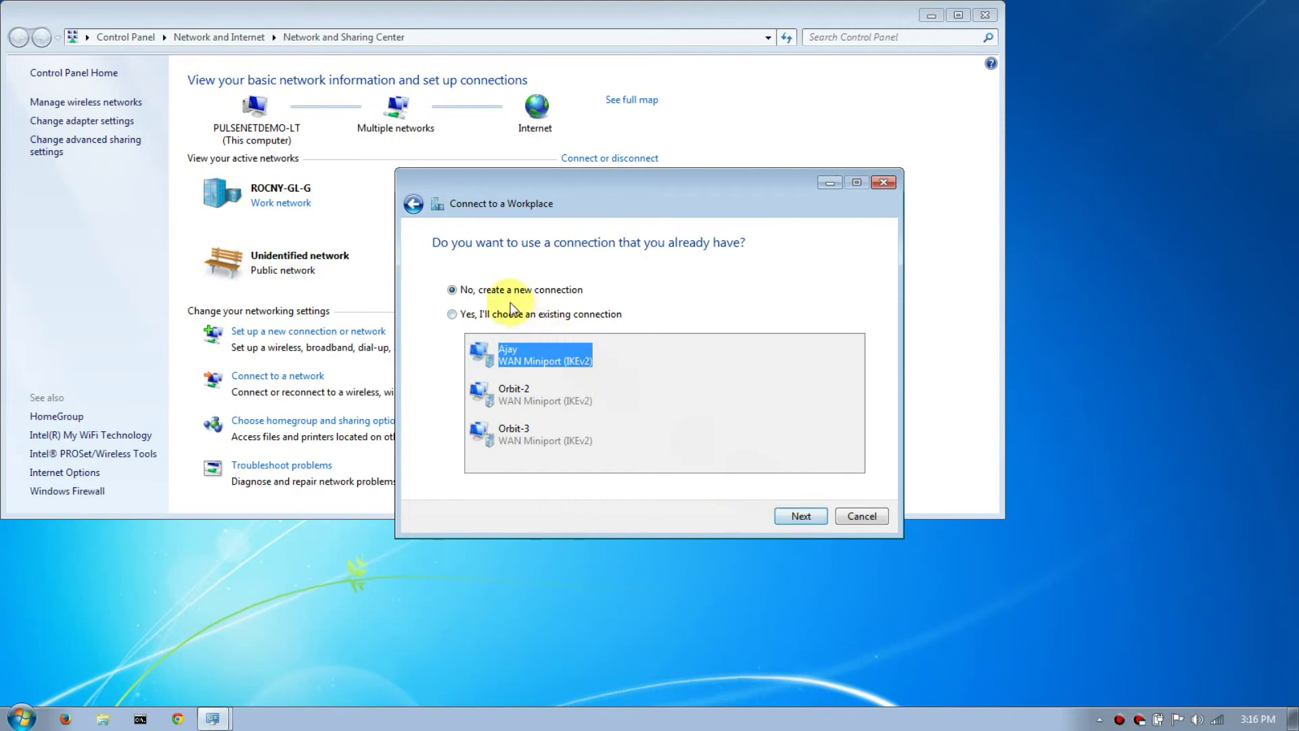
pyautogui.click(799, 516)
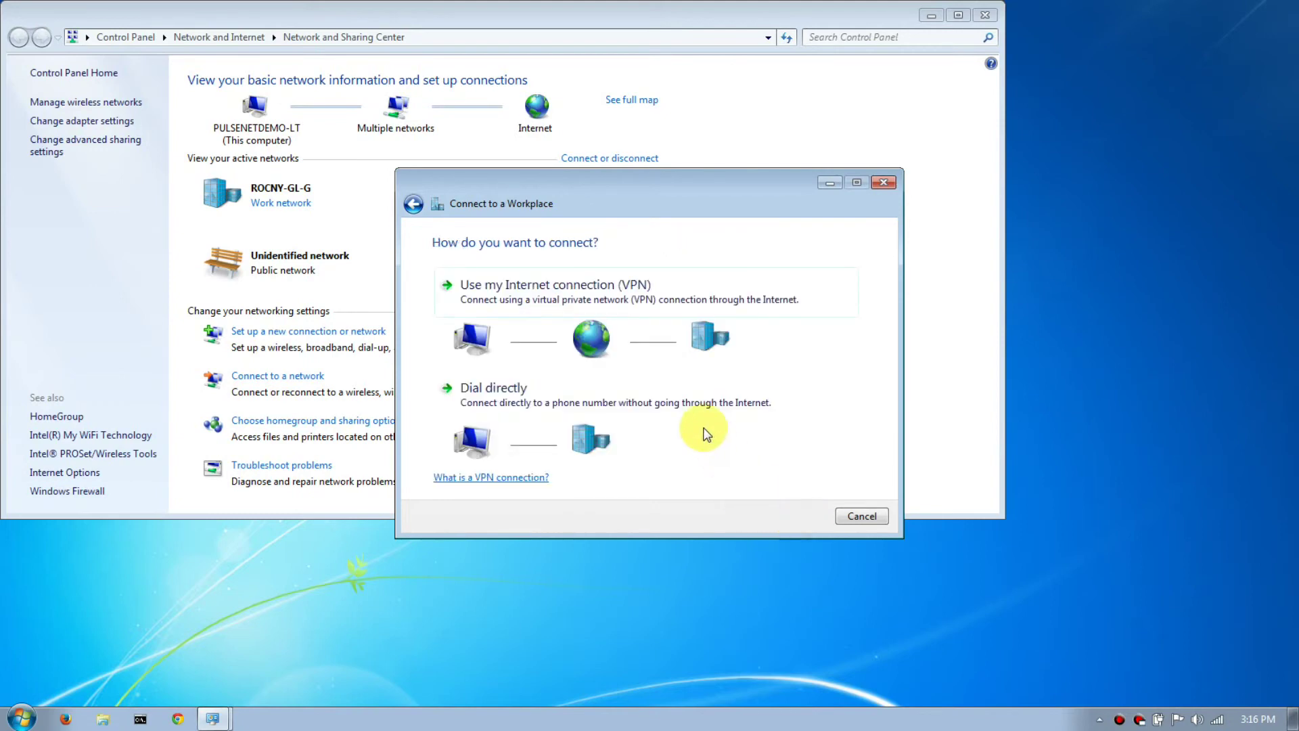
# Step: Choose a VPN over the internet, paste the server's public address and name it Orbit-1
pyautogui.click(499, 292)
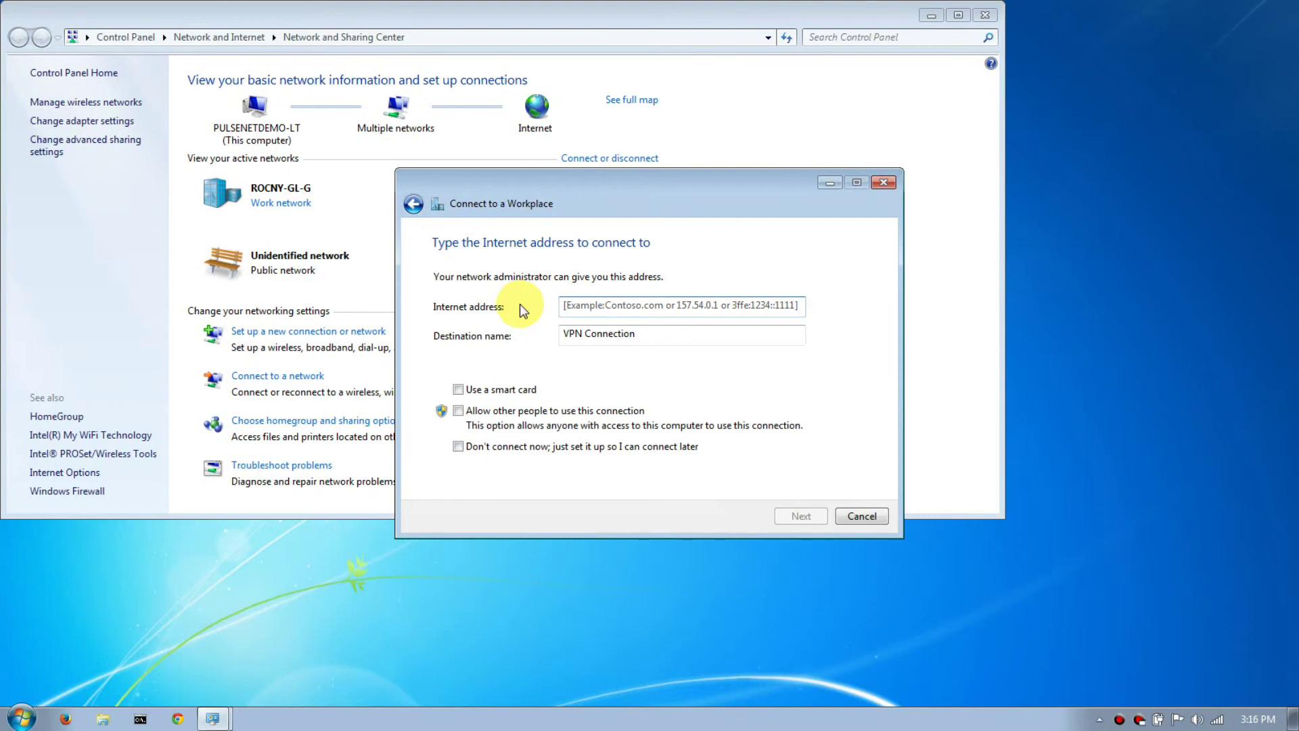
pyautogui.write('Your Public IP')
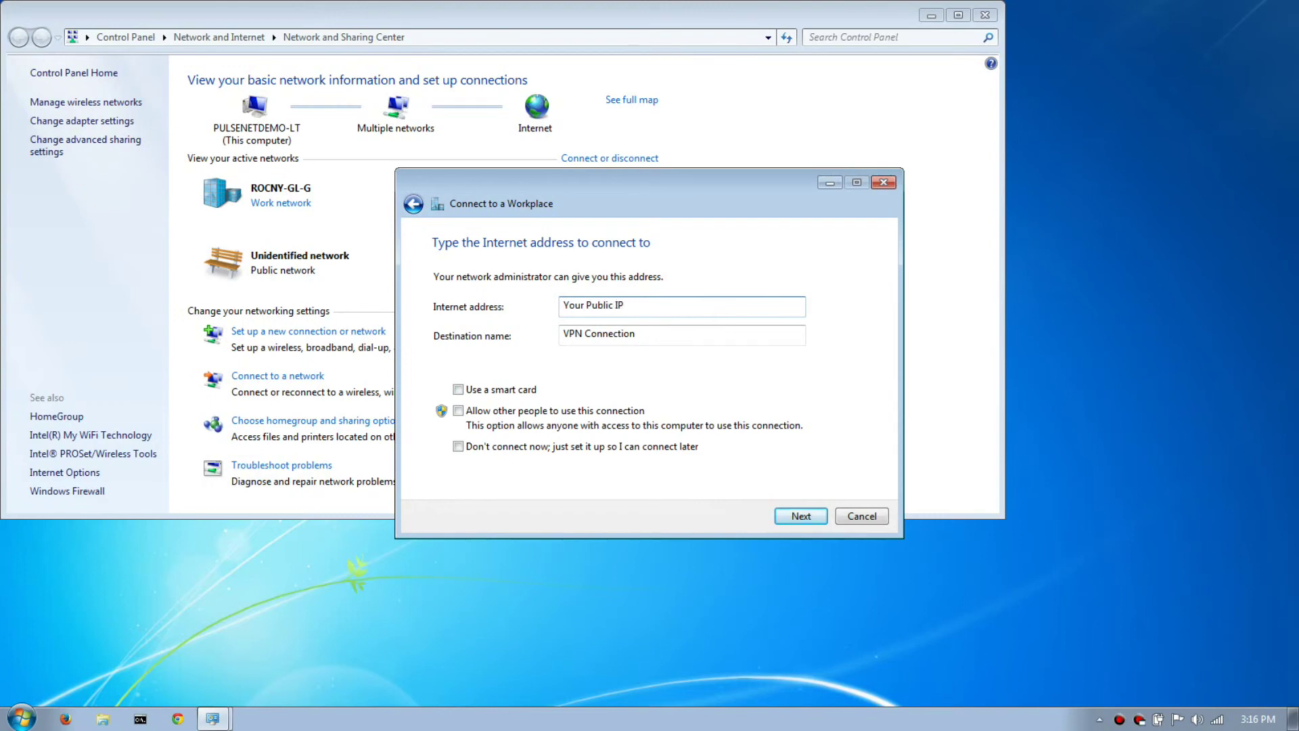
pyautogui.press('BackSpace')
pyautogui.press('BackSpace')
pyautogui.press('BackSpace')
pyautogui.press('BackSpace')
pyautogui.press('BackSpace')
pyautogui.press('BackSpace')
pyautogui.press('BackSpace')
pyautogui.press('BackSpace')
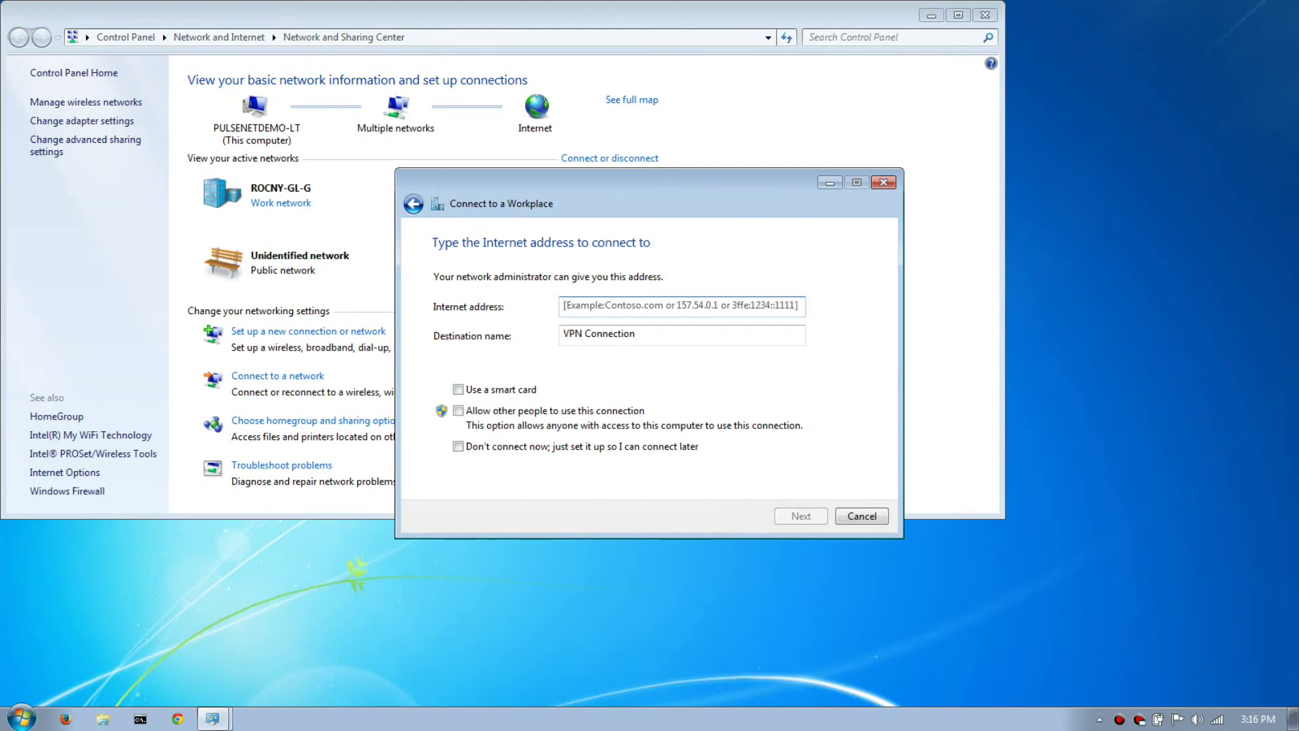
pyautogui.hotkey('ctrl', 'v')
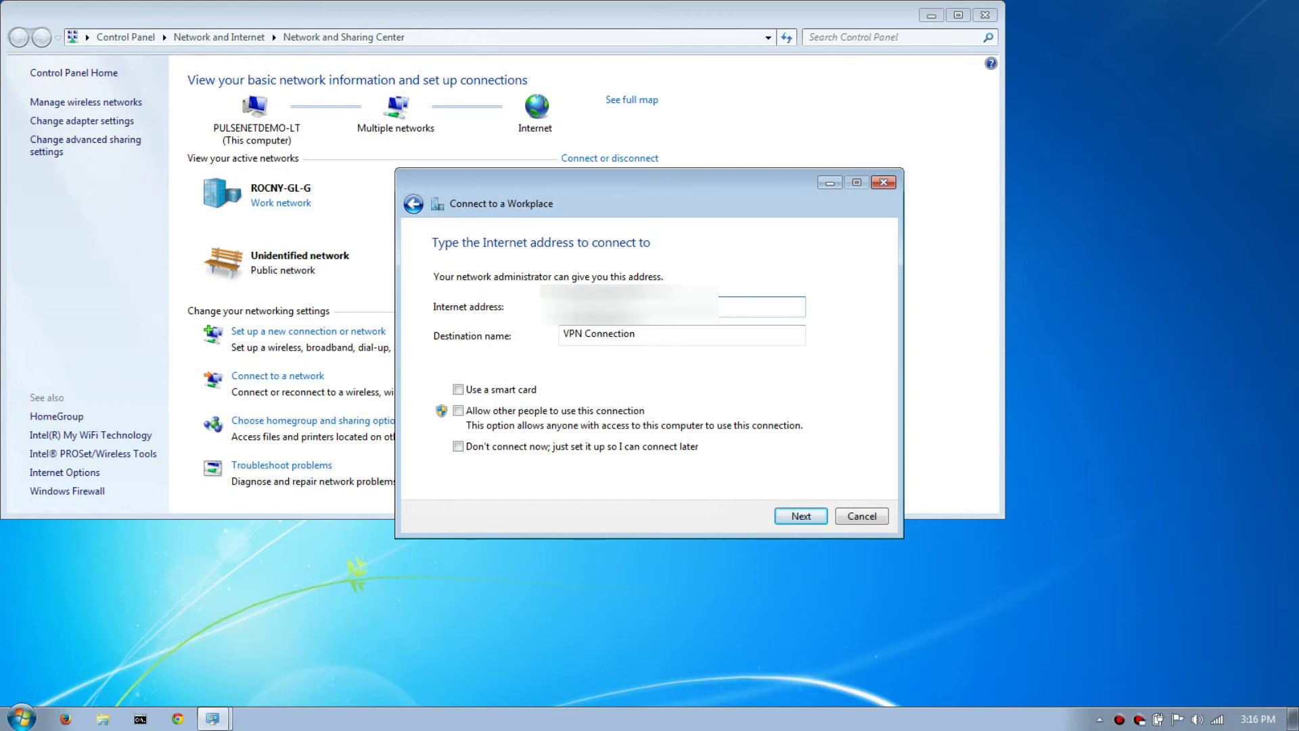
pyautogui.press('Tab')
pyautogui.write('O')
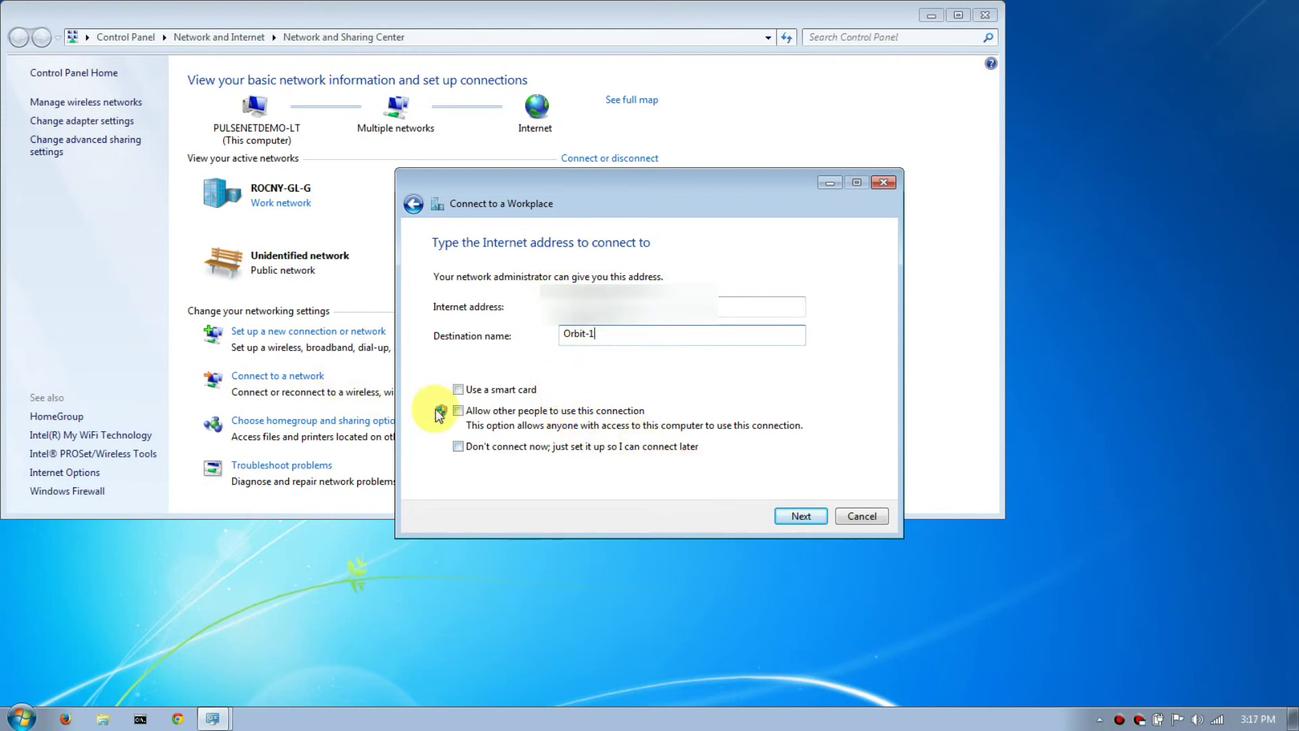
# Step: Create the Orbit-1 connection without connecting now, then close the wizard
pyautogui.click(458, 447)
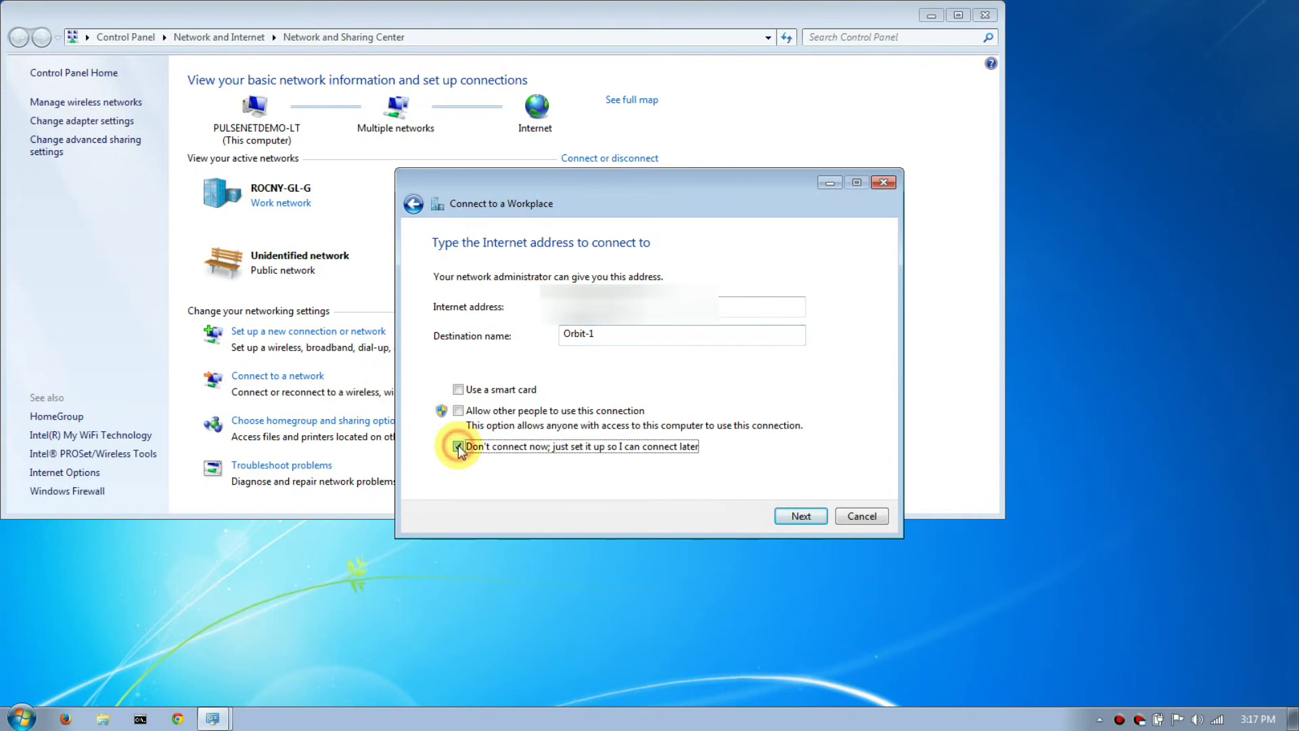
pyautogui.click(810, 515)
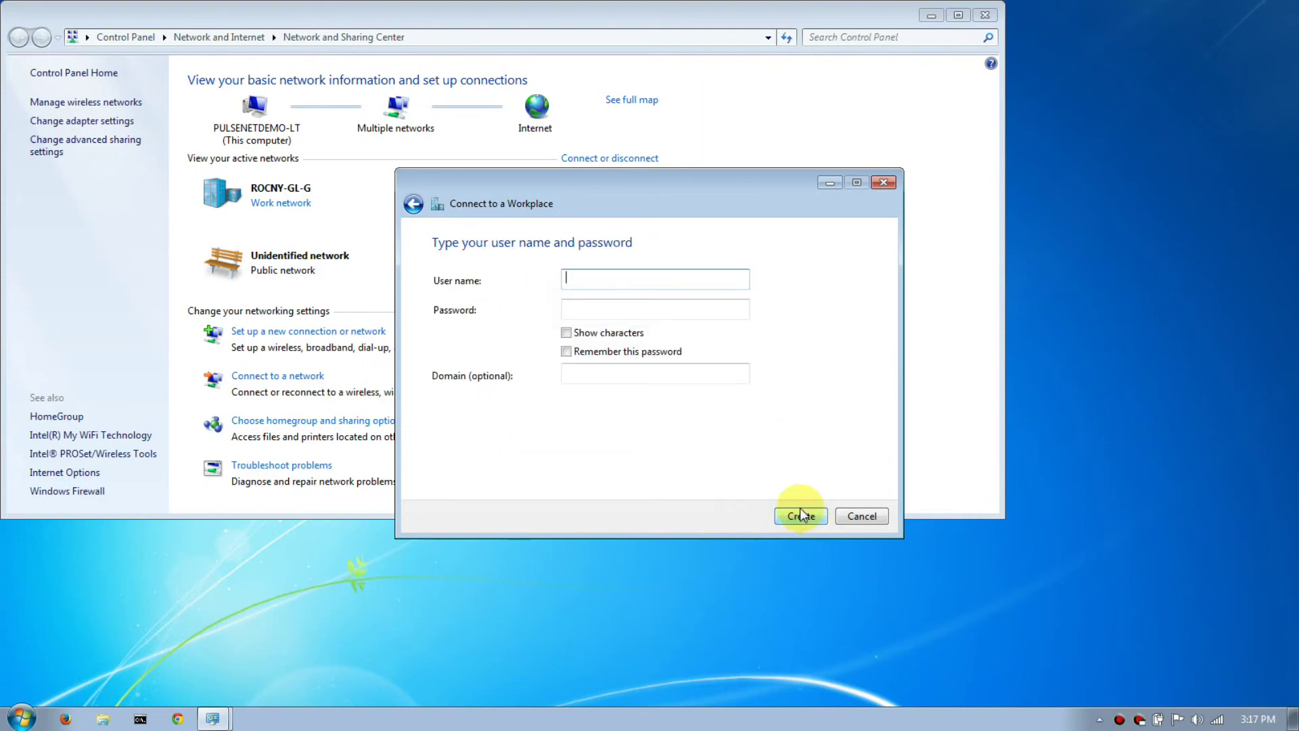
pyautogui.click(801, 517)
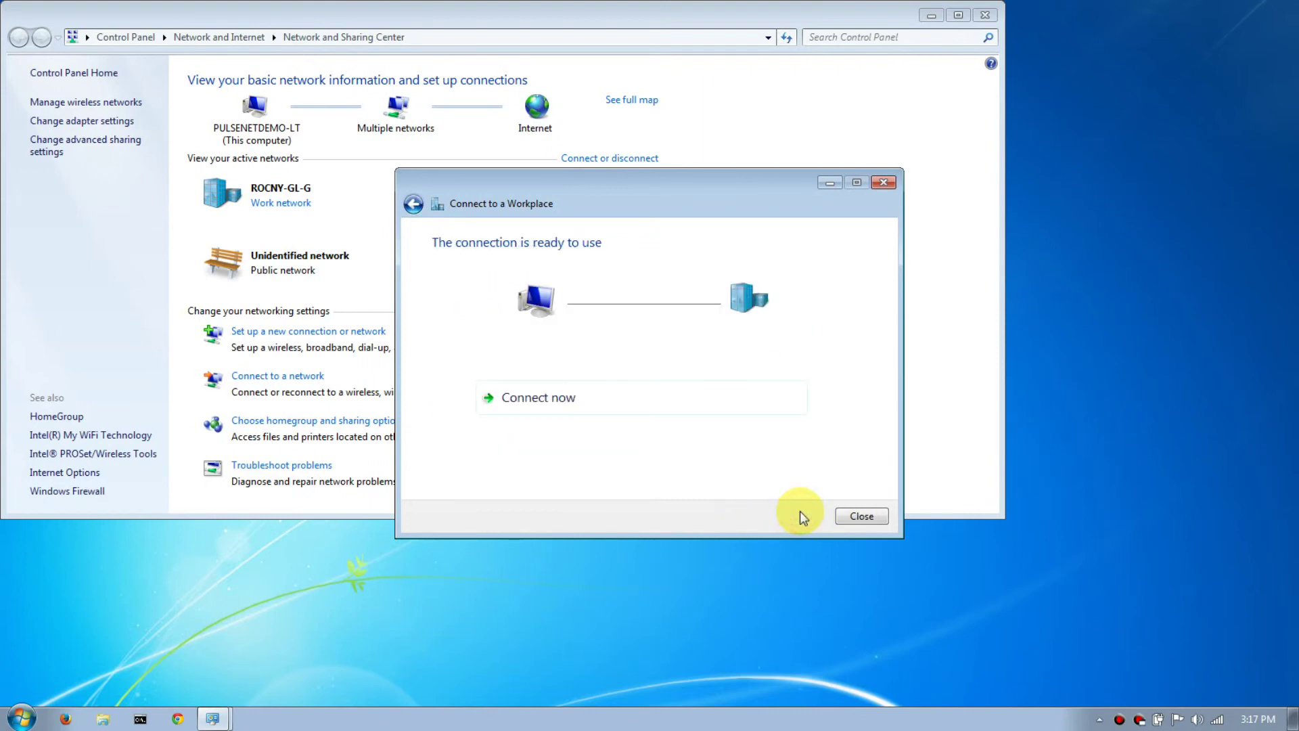
pyautogui.click(861, 516)
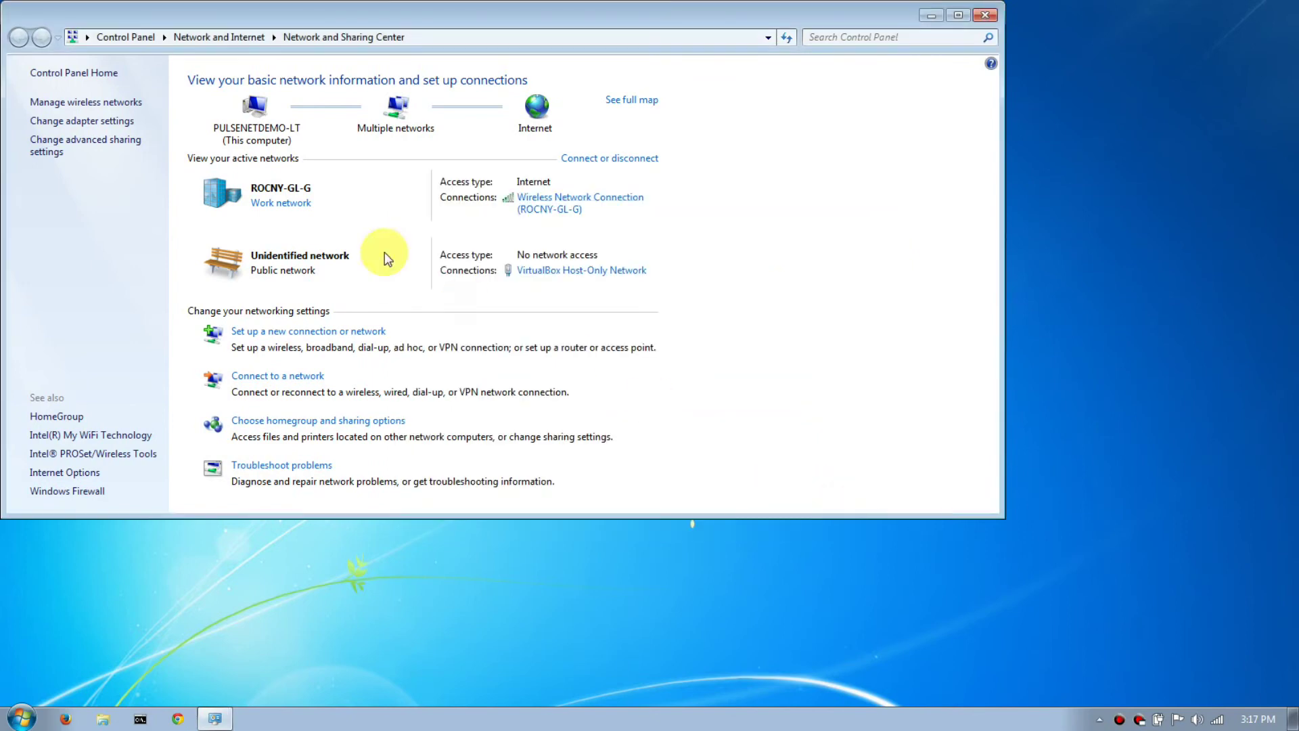
# Step: Open the Properties of the Orbit-1 adapter in Network Connections
pyautogui.click(112, 123)
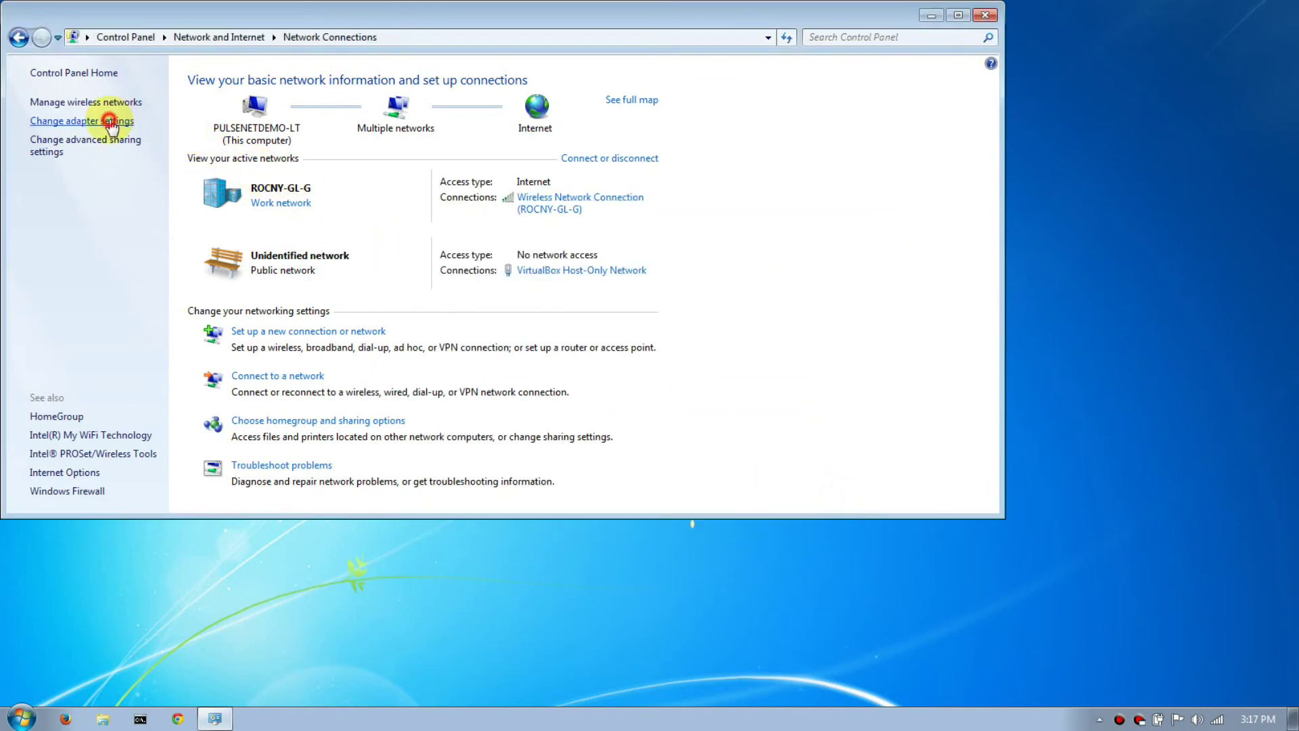
pyautogui.click(117, 154)
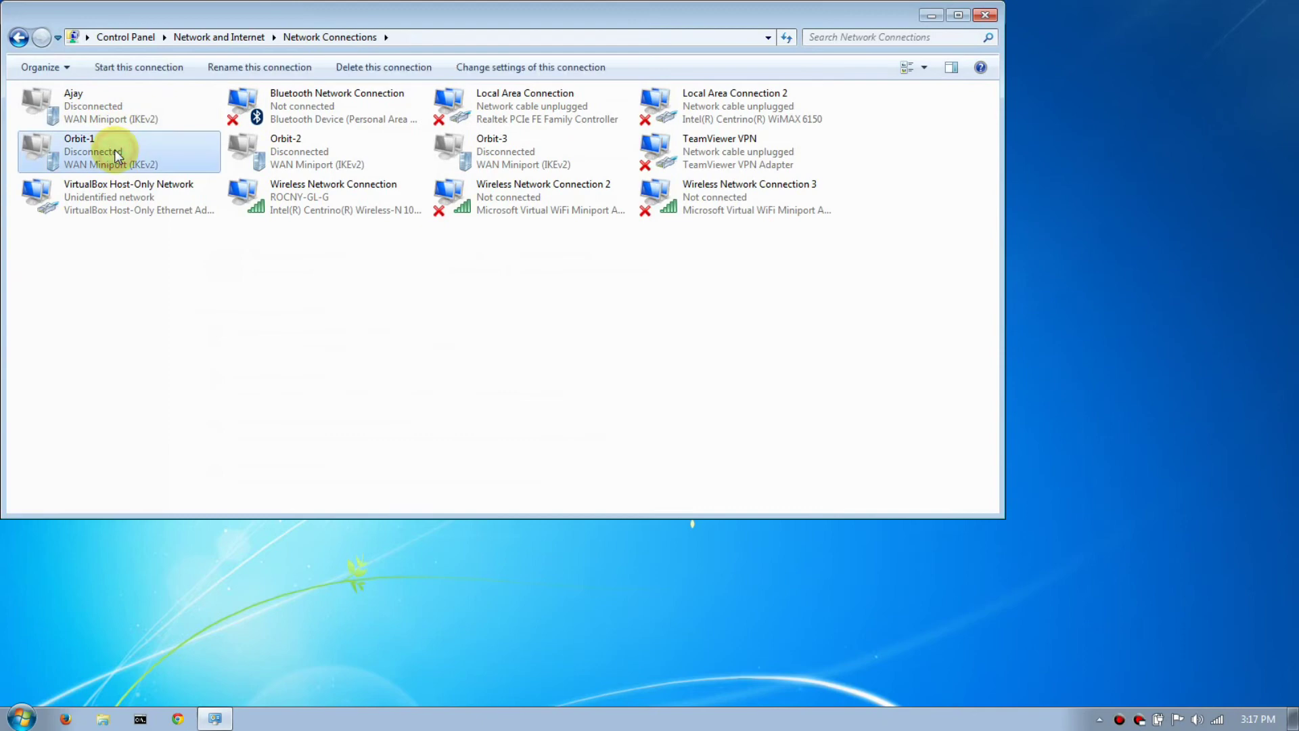
pyautogui.rightClick(117, 154)
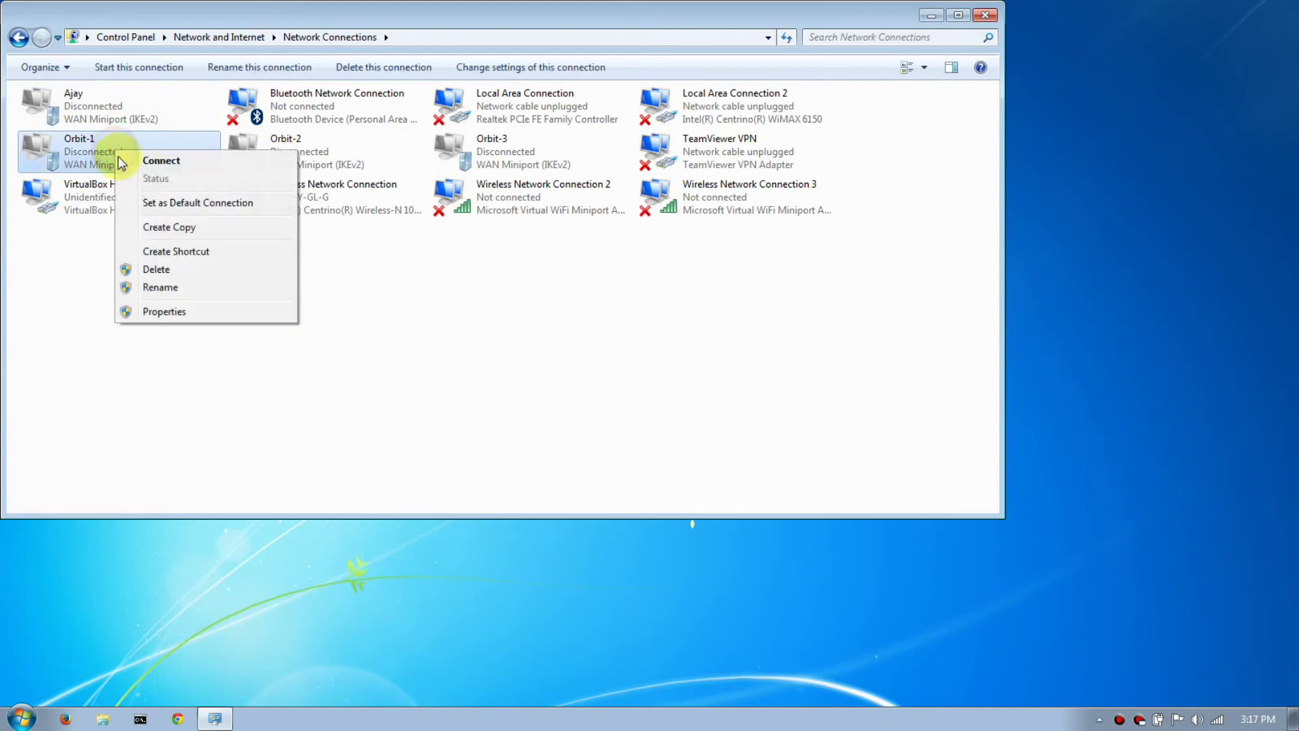
pyautogui.click(159, 313)
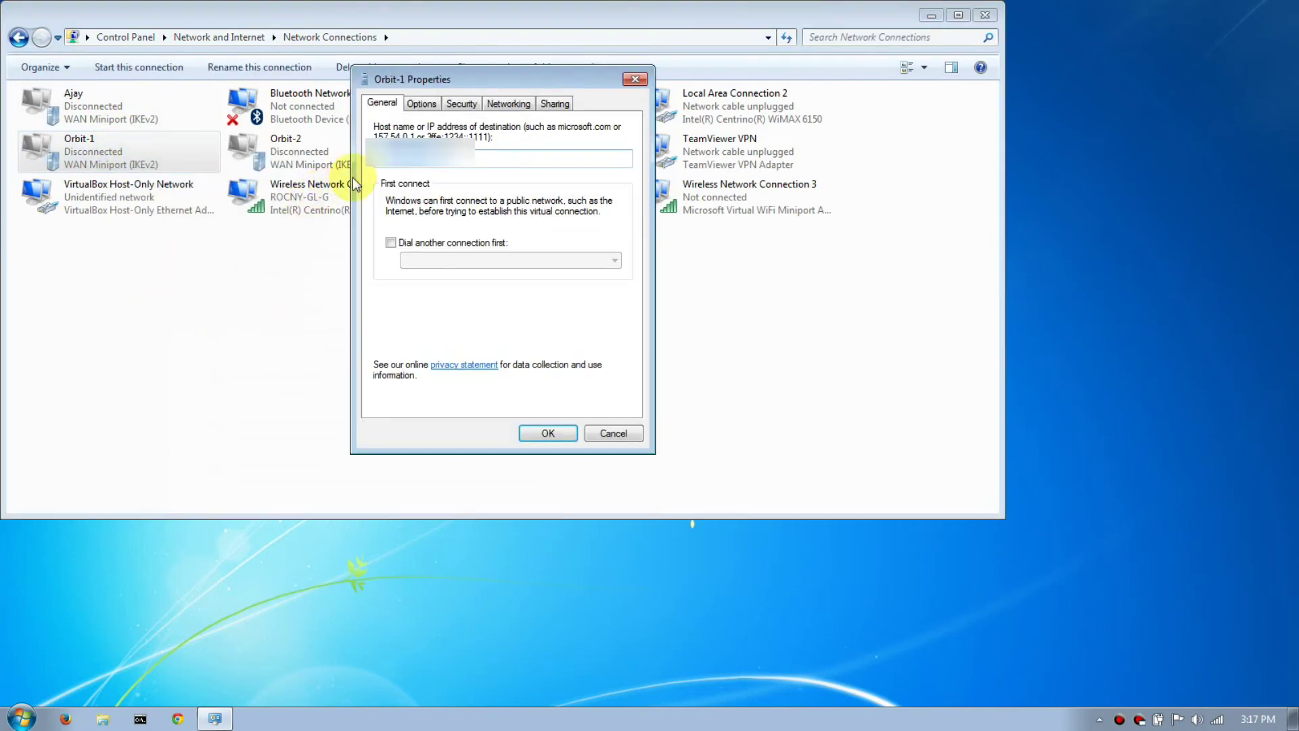
# Step: Set Orbit-1's VPN type to IKEv2 with machine-certificate authentication
pyautogui.click(422, 105)
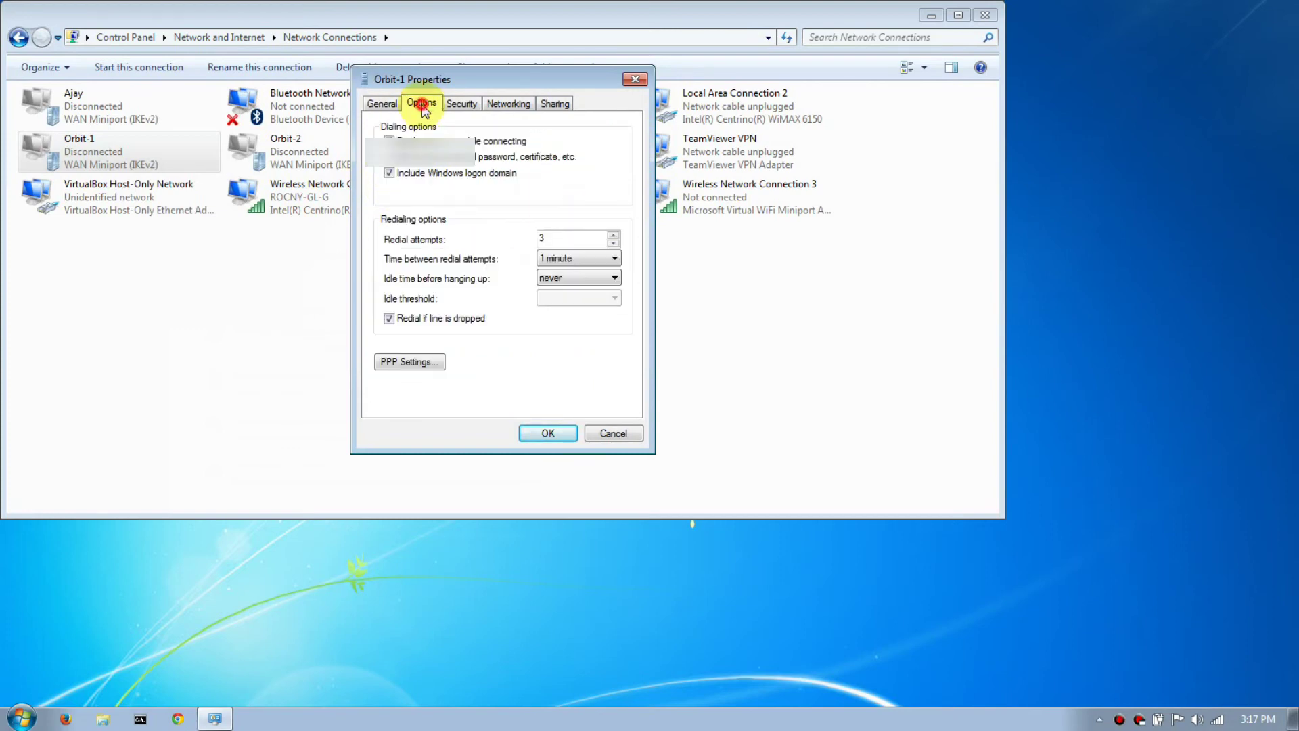
pyautogui.click(467, 108)
pyautogui.click(470, 138)
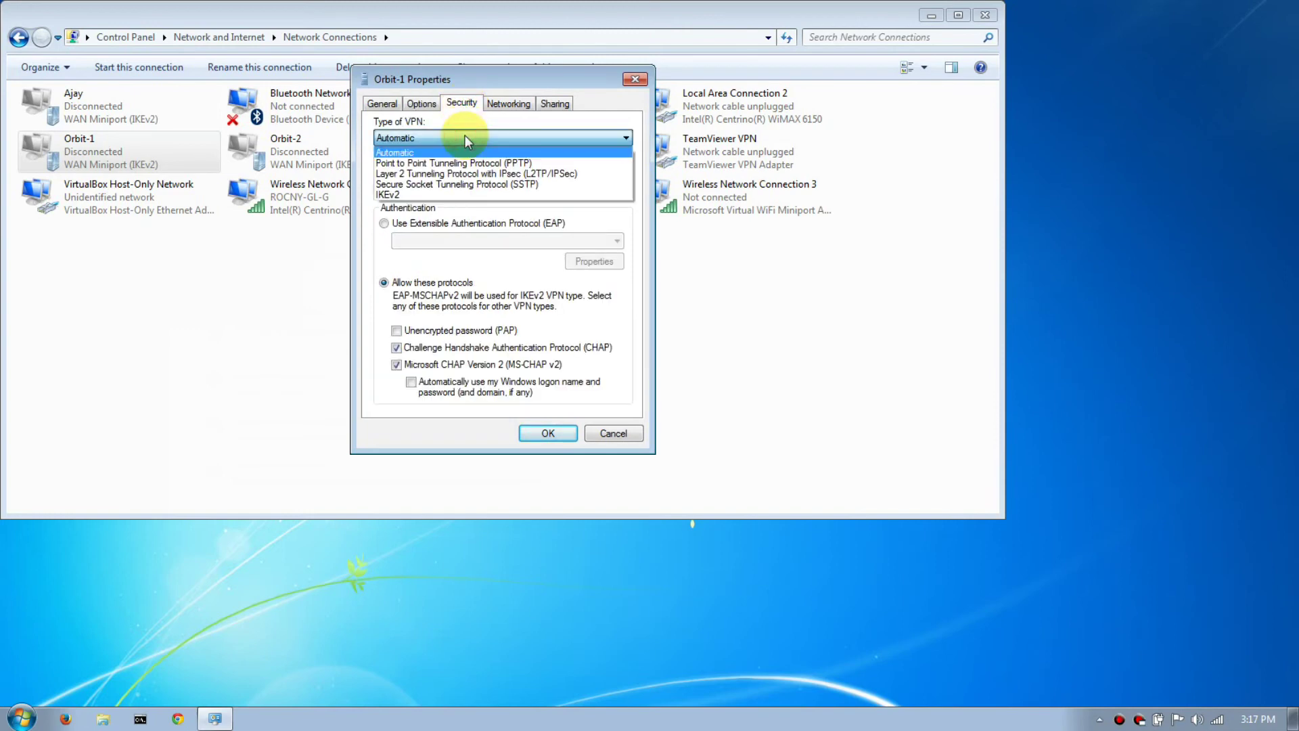
pyautogui.click(442, 194)
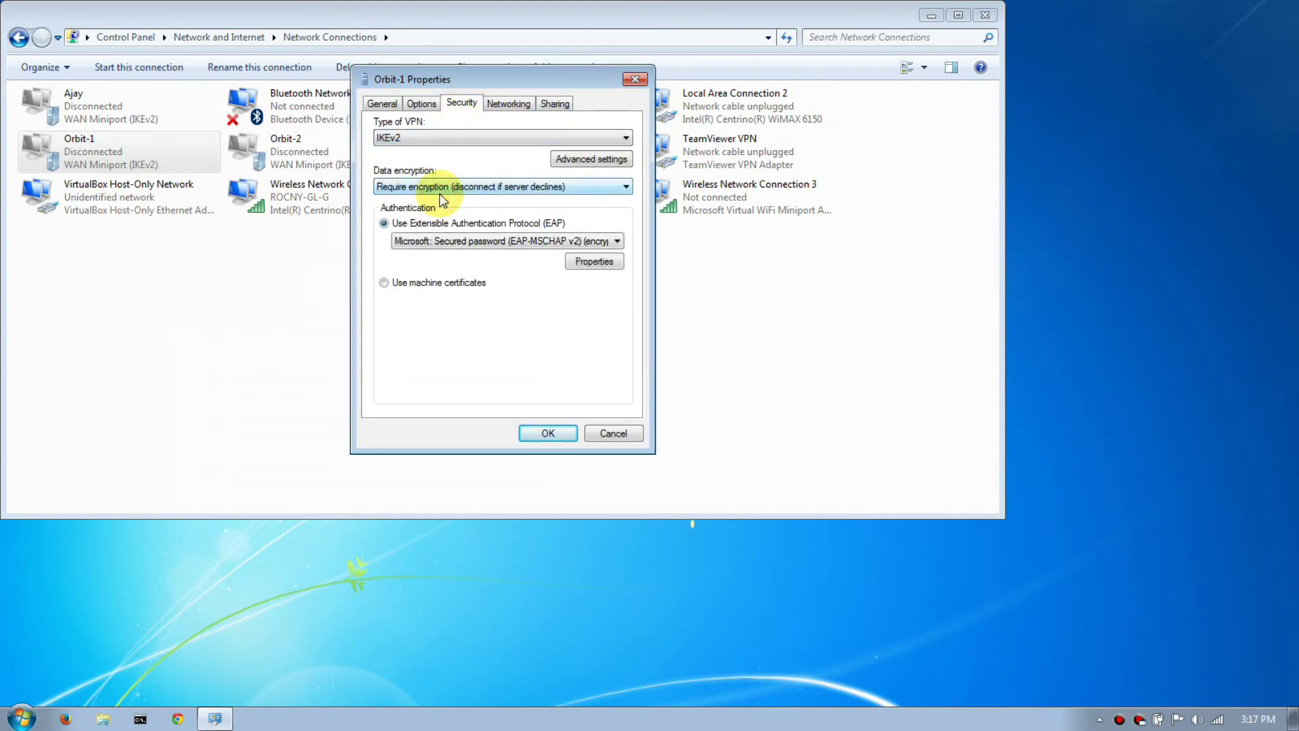
pyautogui.click(448, 286)
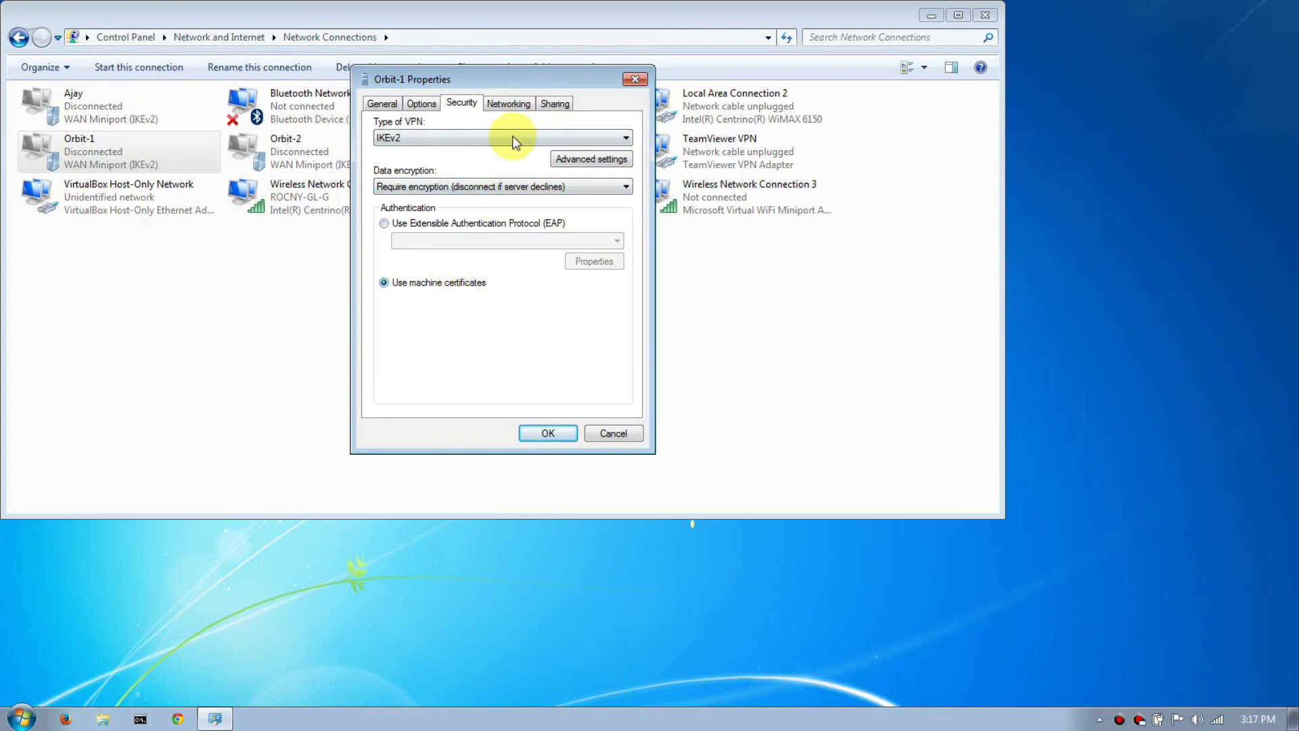
# Step: Turn off IPv6 for Orbit-1 and save the settings
pyautogui.click(519, 108)
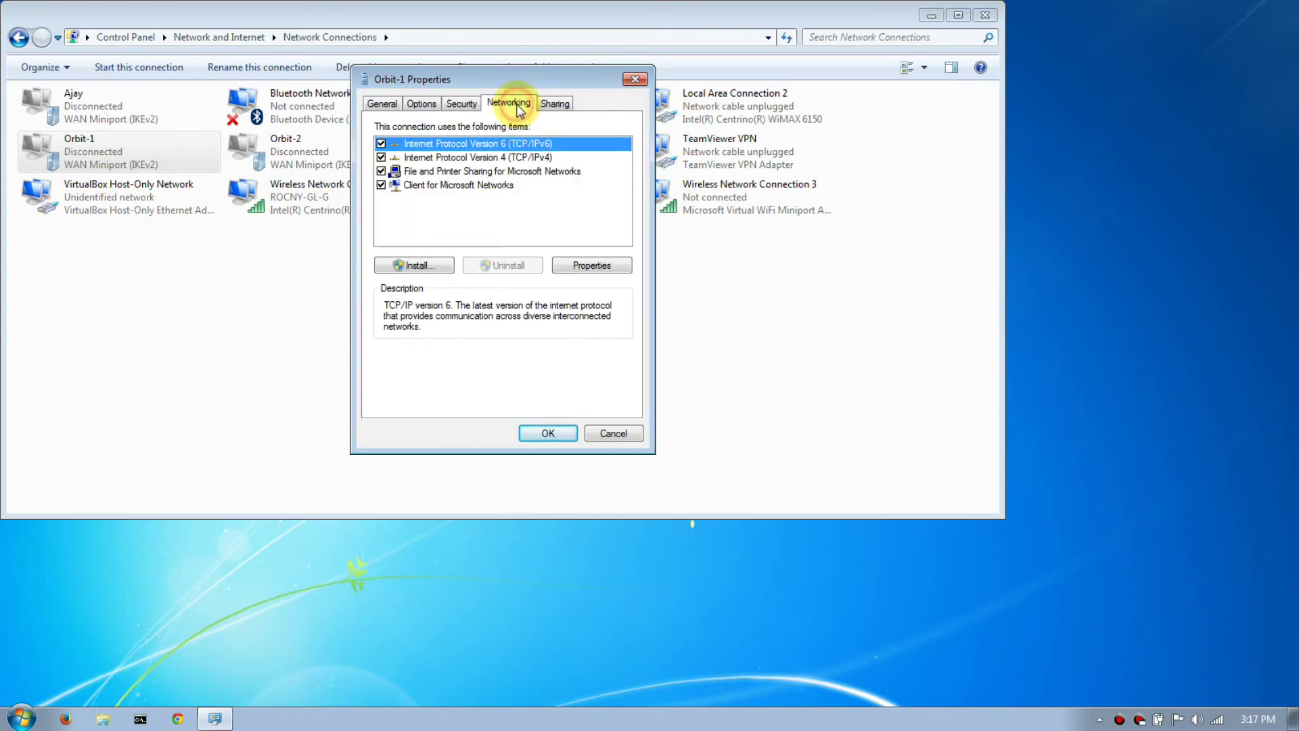
pyautogui.click(381, 144)
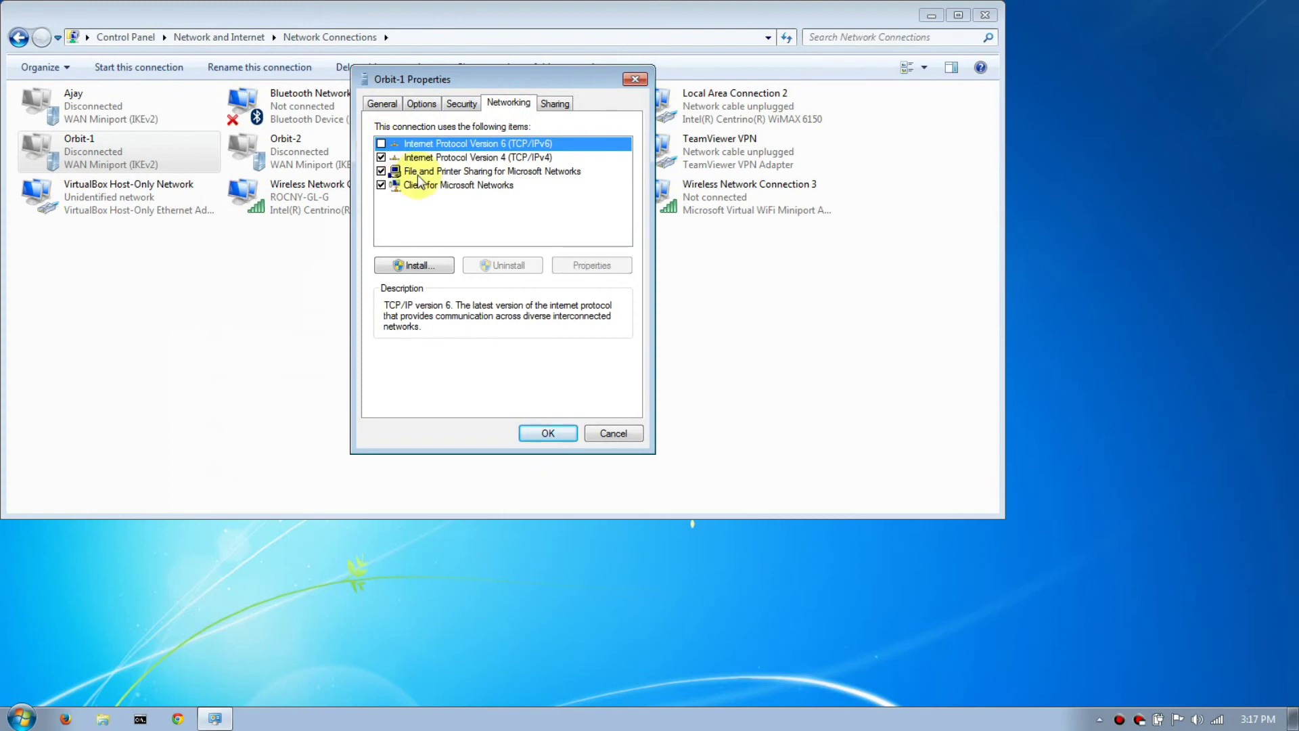
pyautogui.click(547, 433)
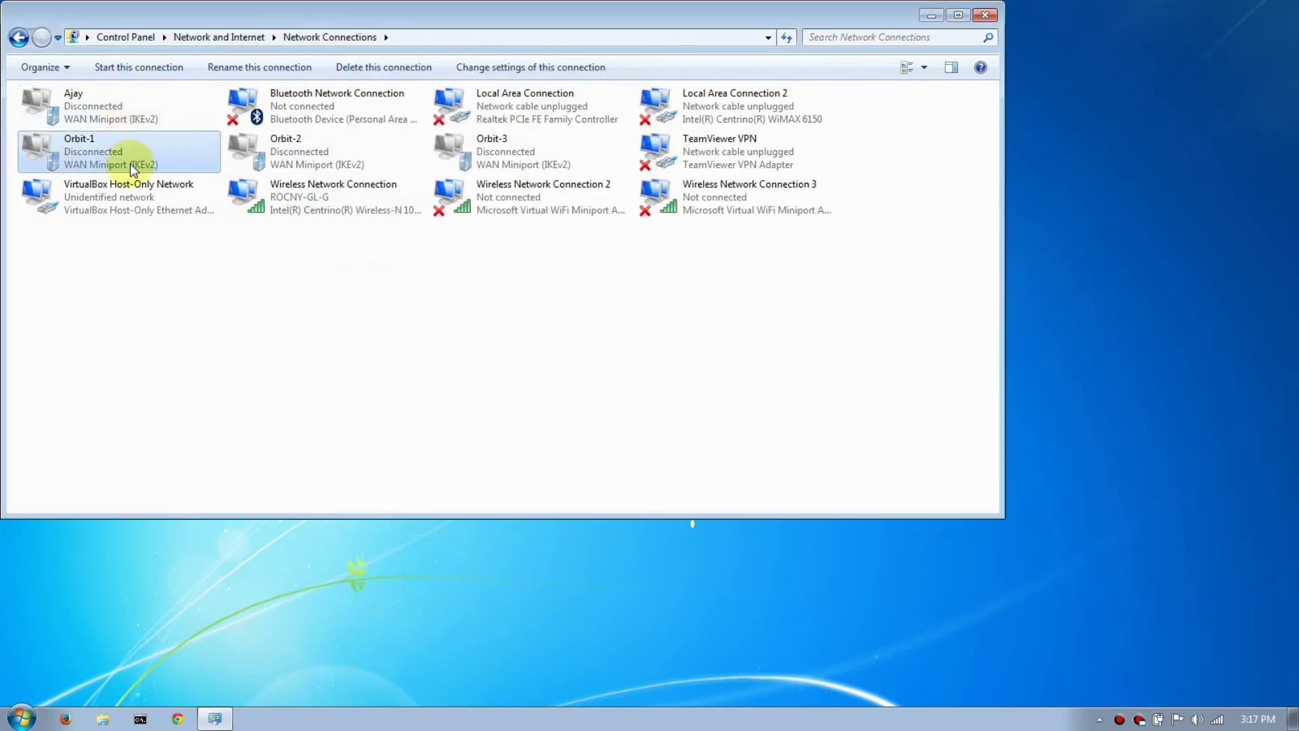
# Step: Connect Orbit-1, then view its status Details showing client IP 192.168.100.1 and AES 256 encryption
pyautogui.rightClick(127, 146)
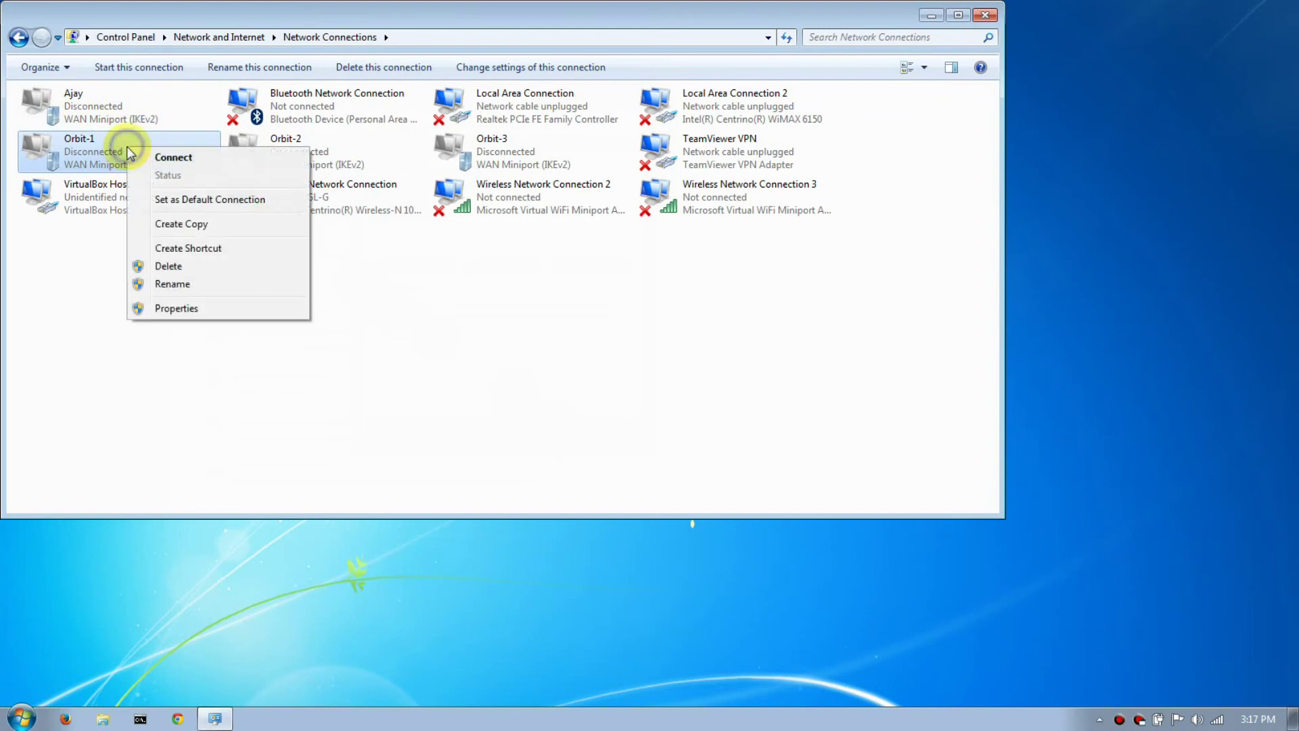
pyautogui.click(163, 157)
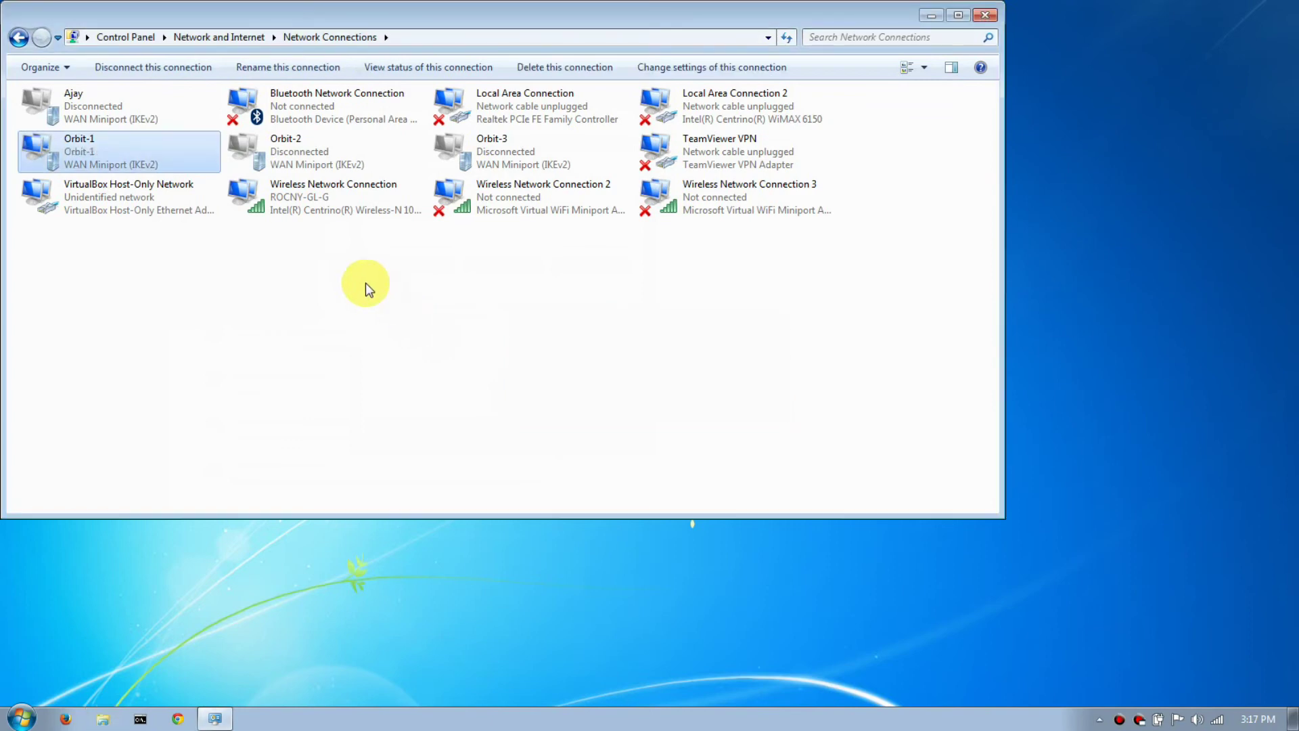
pyautogui.rightClick(91, 150)
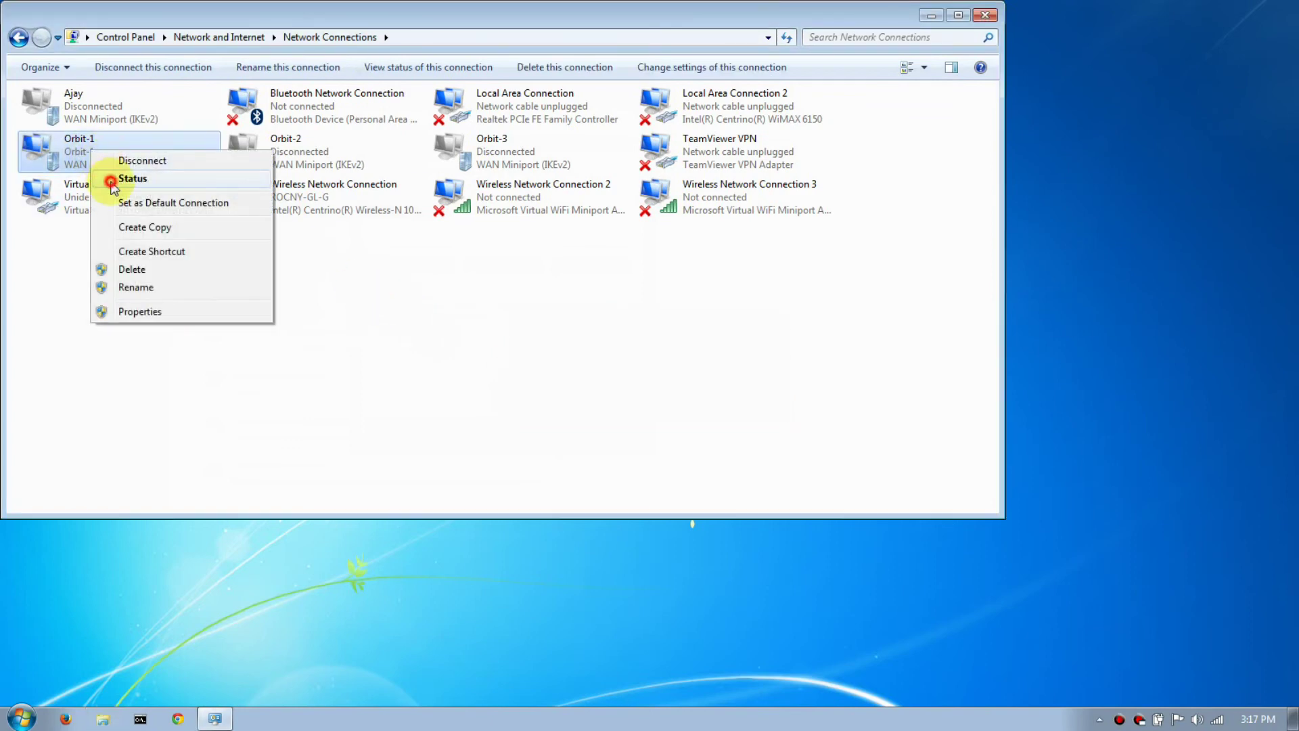
pyautogui.click(129, 179)
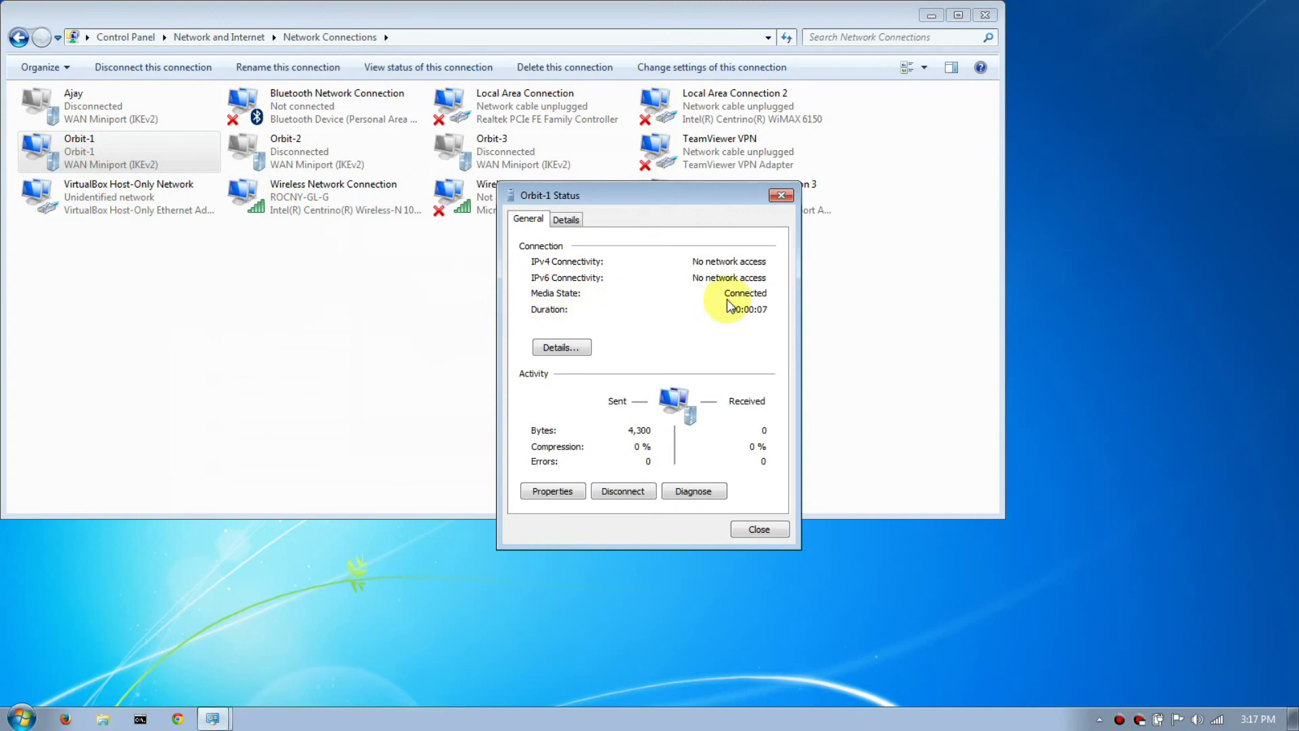
pyautogui.click(768, 292)
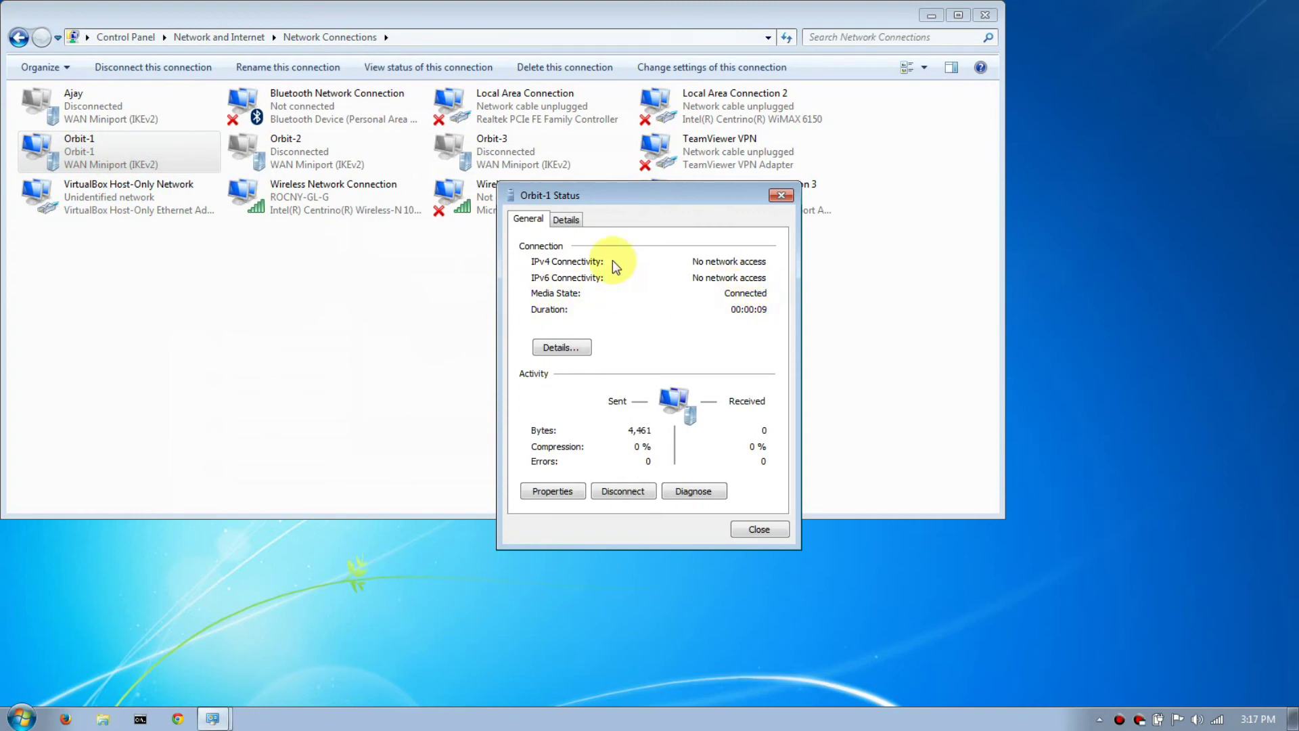
pyautogui.click(565, 220)
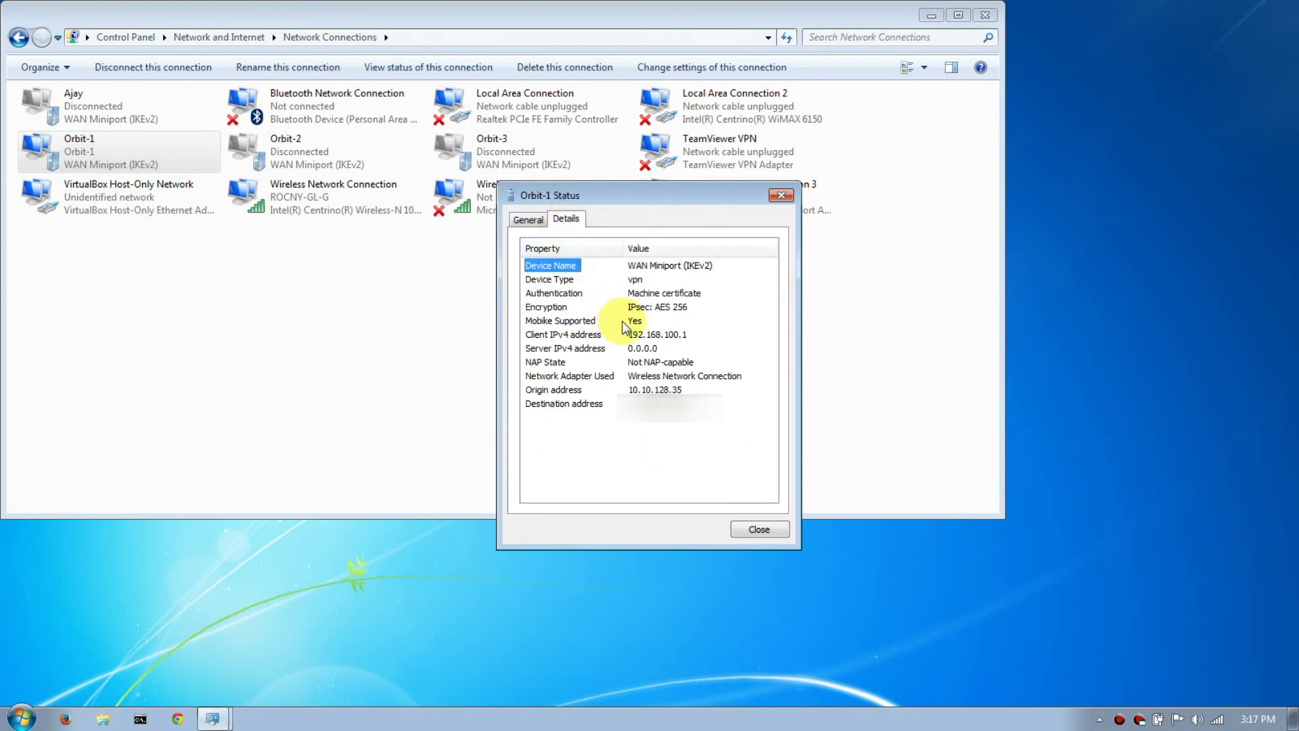
pyautogui.click(646, 338)
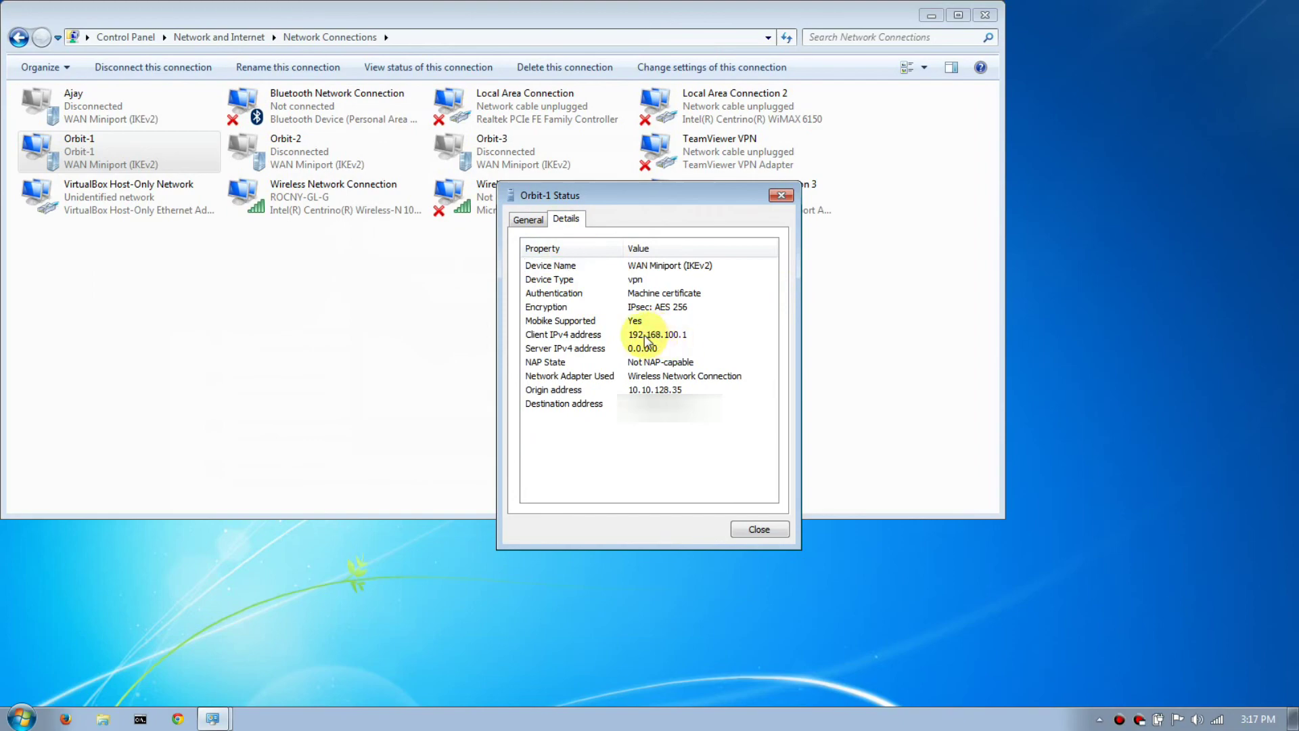